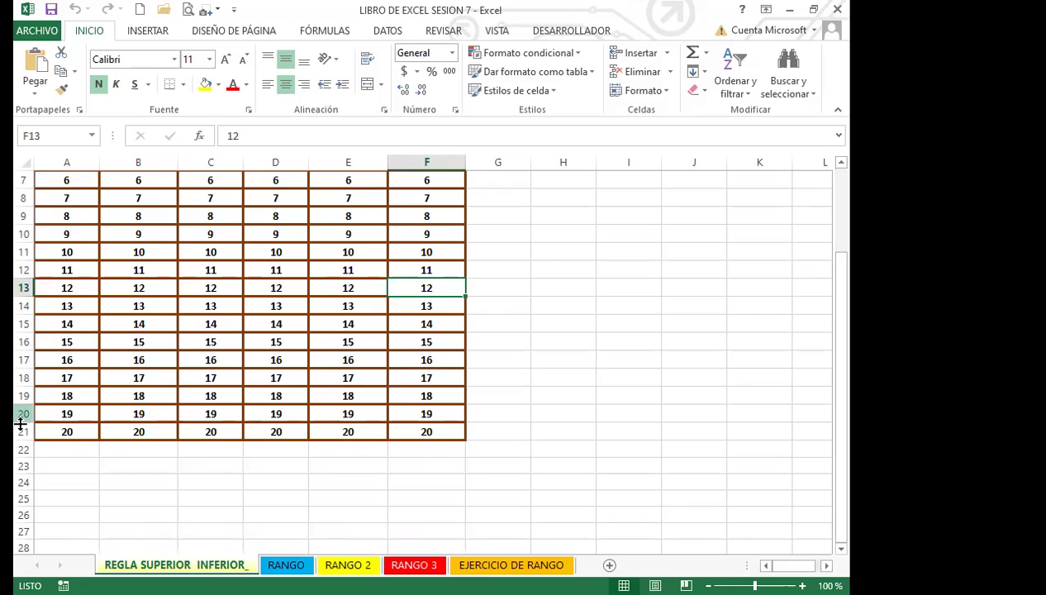
scroll(81, 413, up, 2)
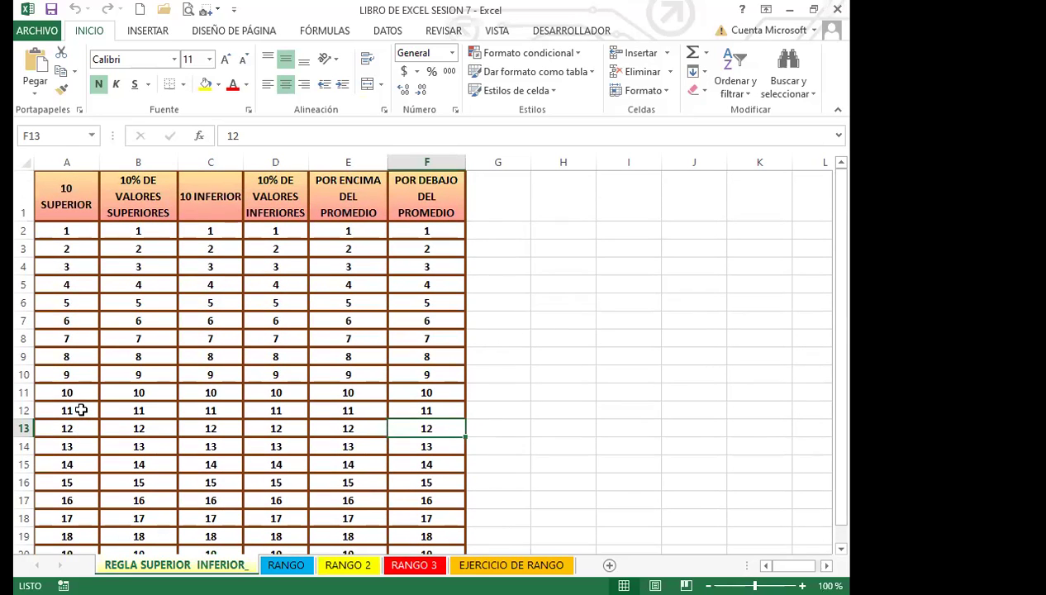
click(579, 56)
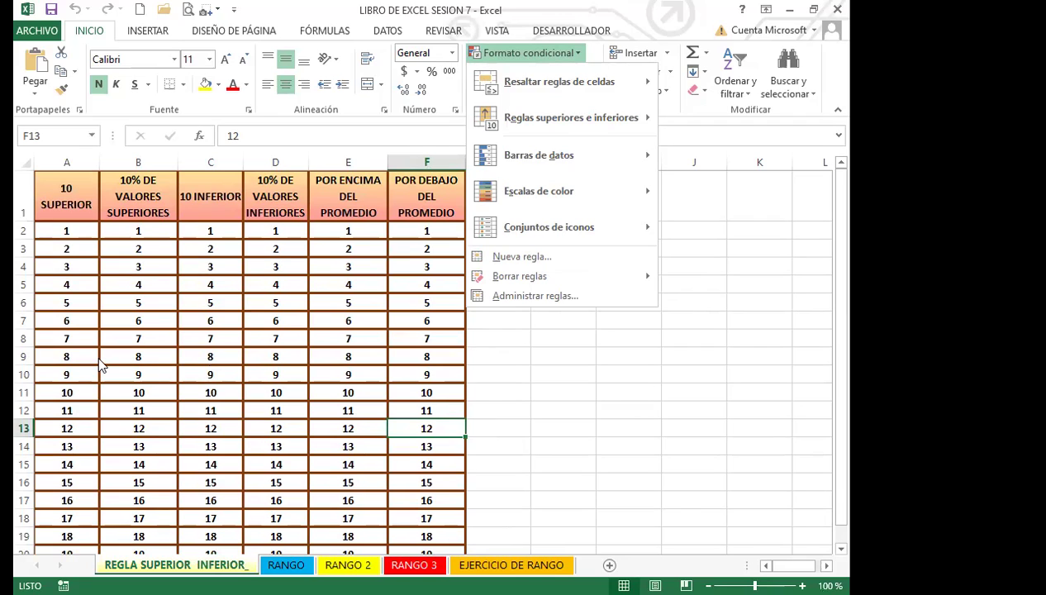
click(77, 342)
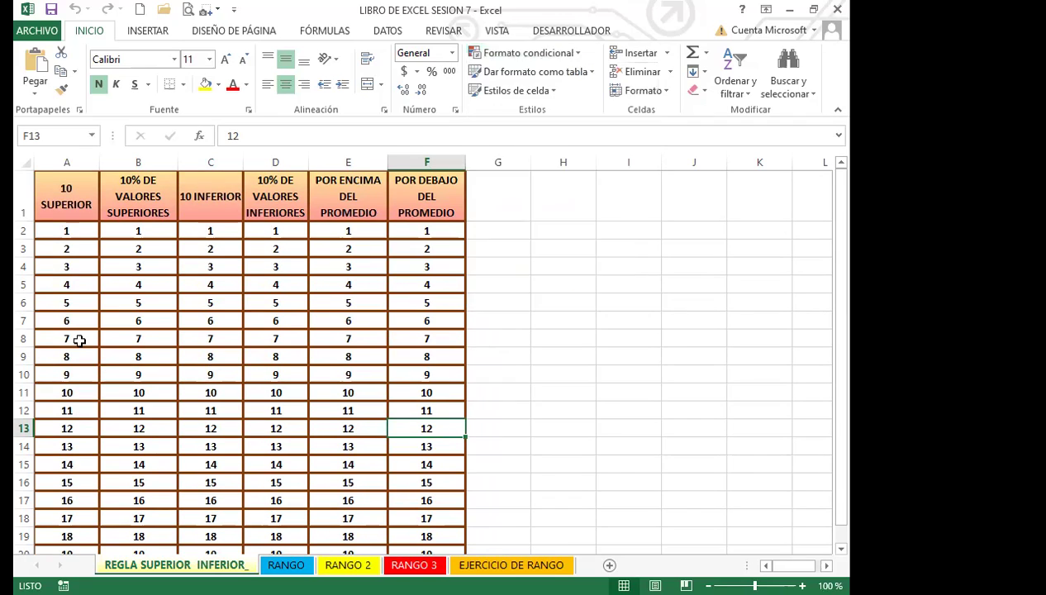
click(77, 341)
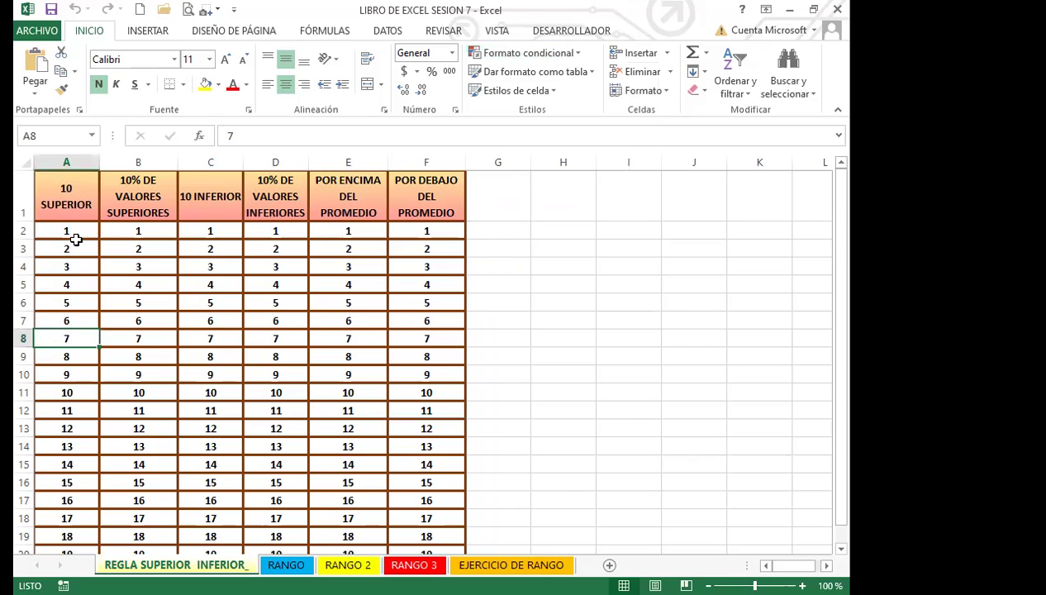
Start a "10 superiores" conditional formatting rule for cells A2:A21, keeping 10 items and choosing a custom format
drag(79, 231, 92, 514)
scroll(71, 413, up, 1)
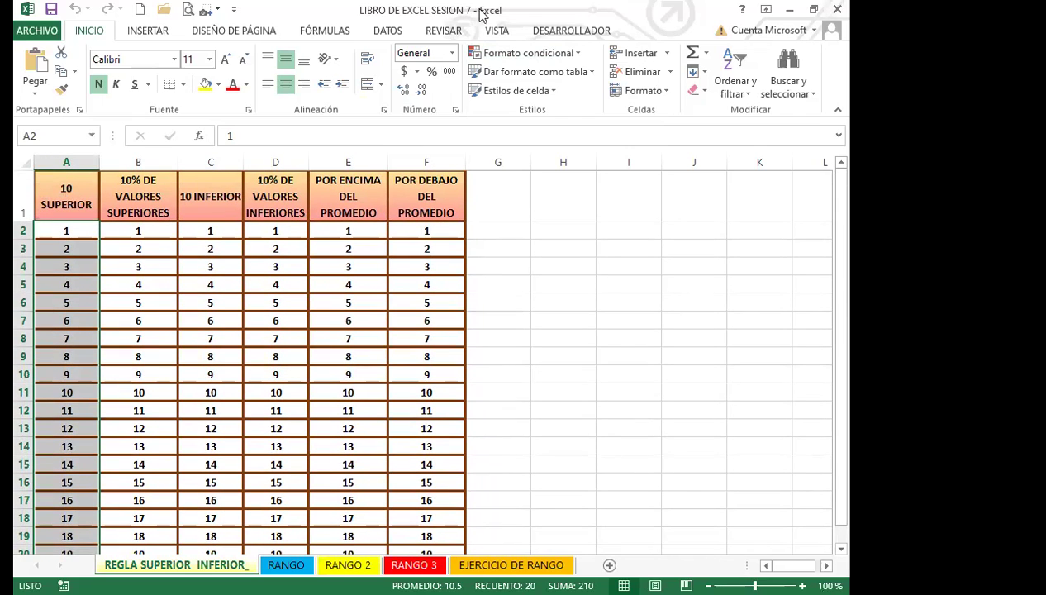
click(580, 56)
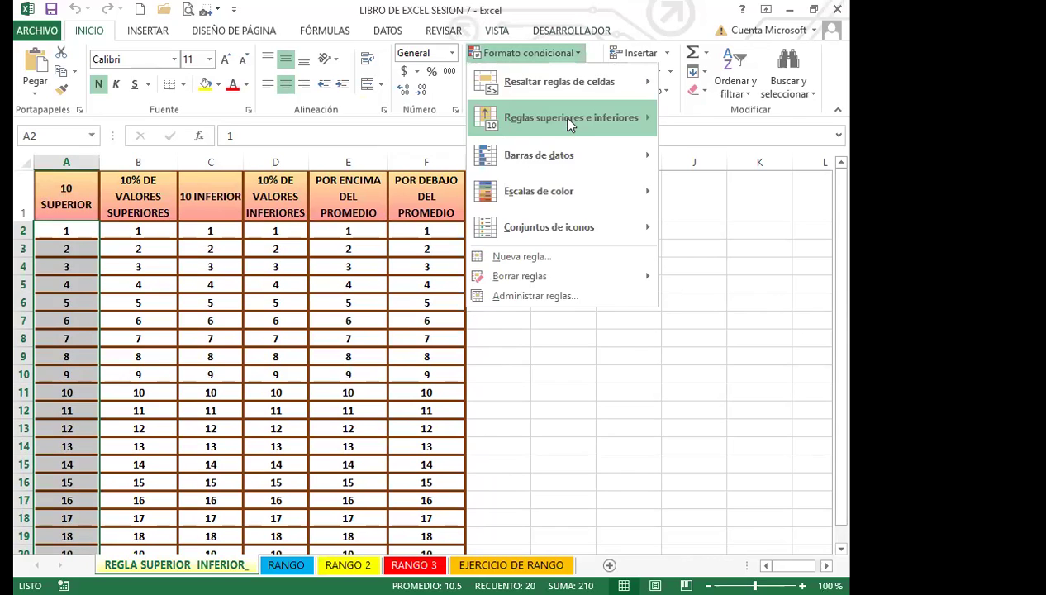
mouse_move(567, 121)
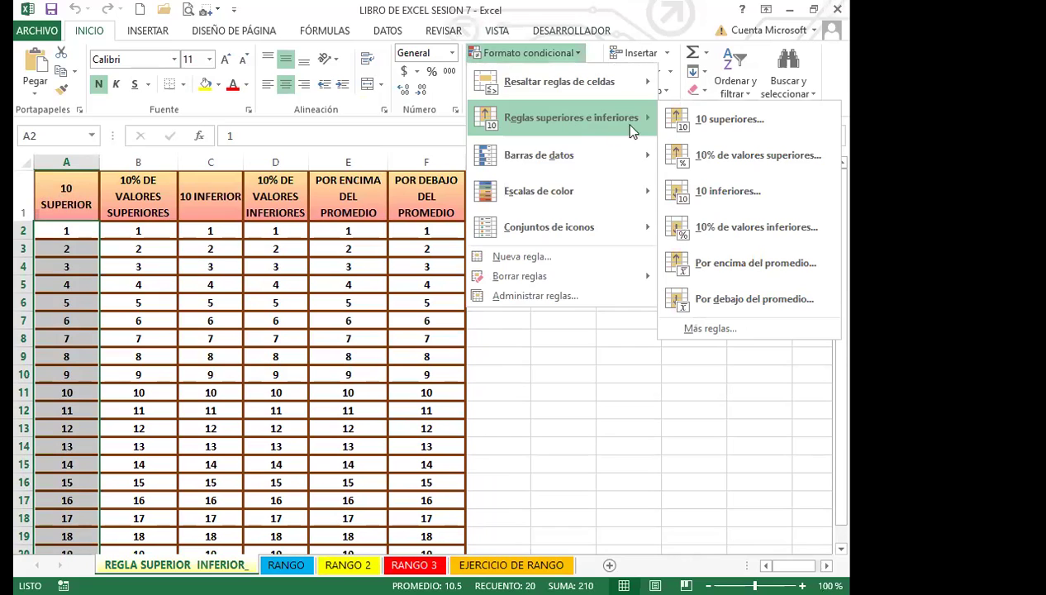
click(744, 120)
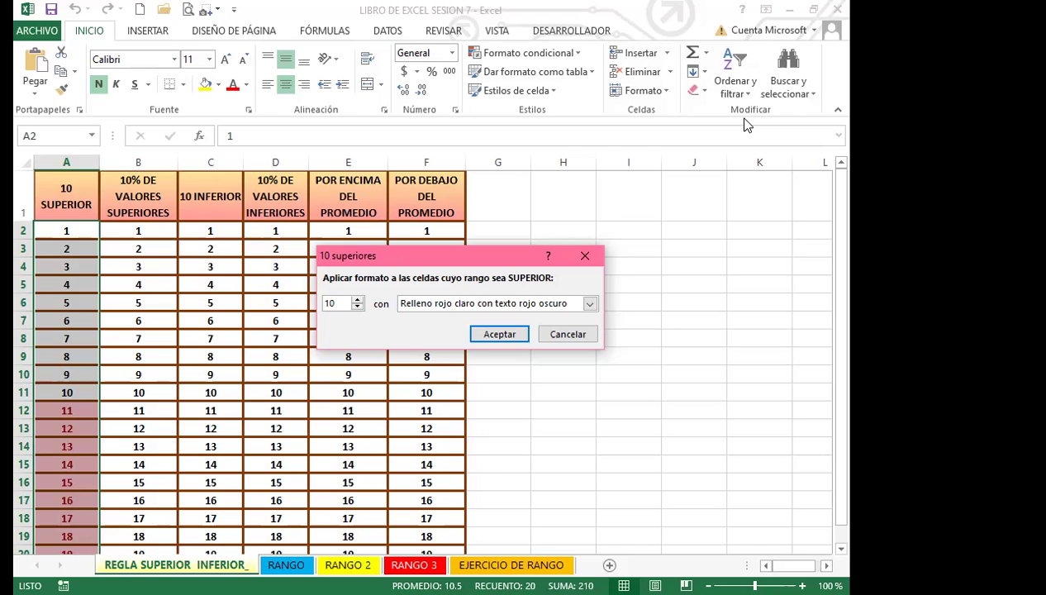
click(590, 303)
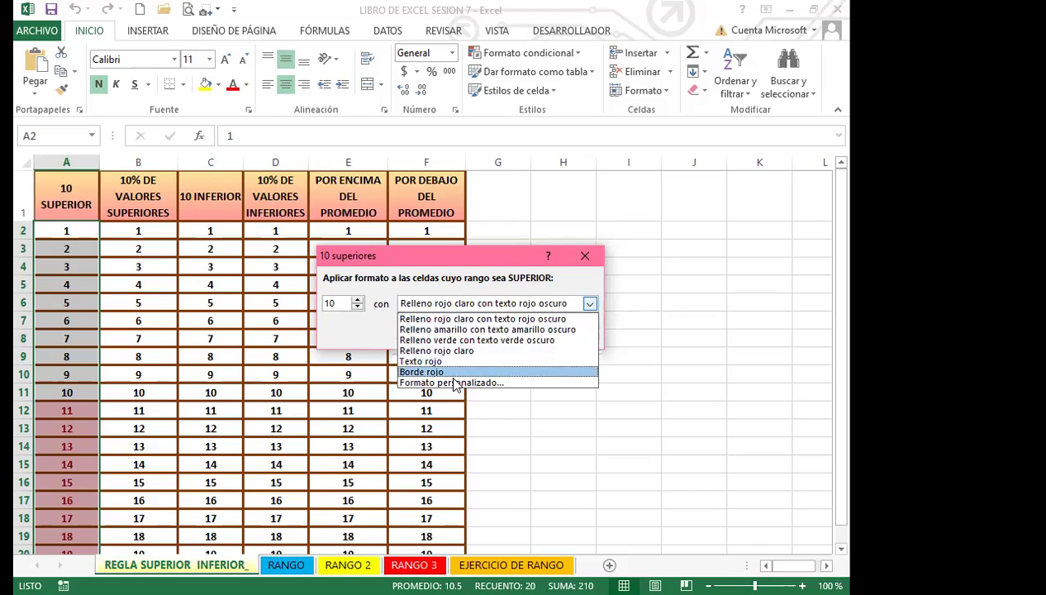
click(439, 382)
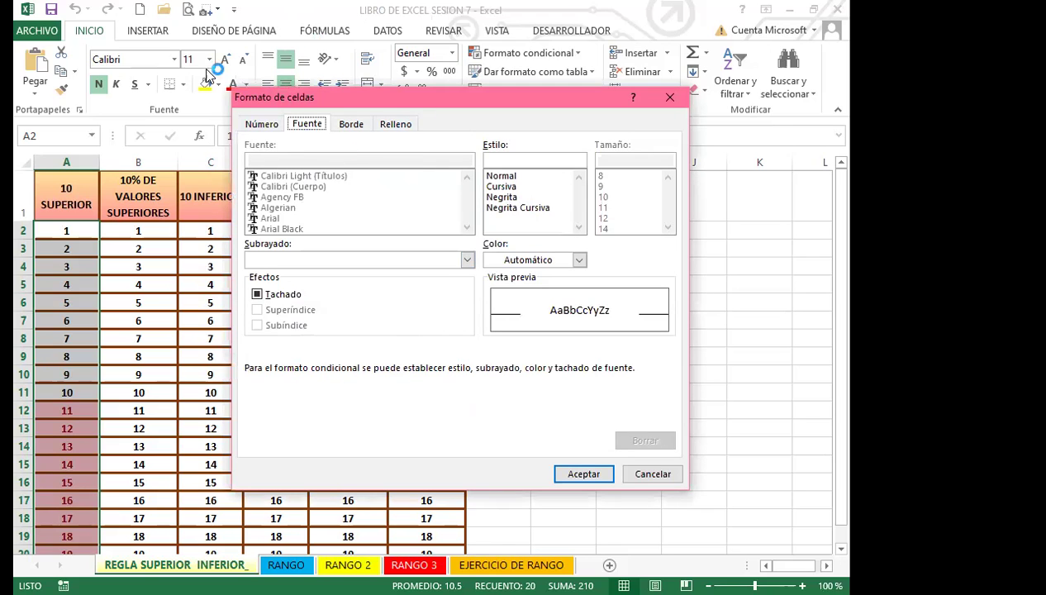
Give the custom format a light green dash-dot outline border
click(359, 131)
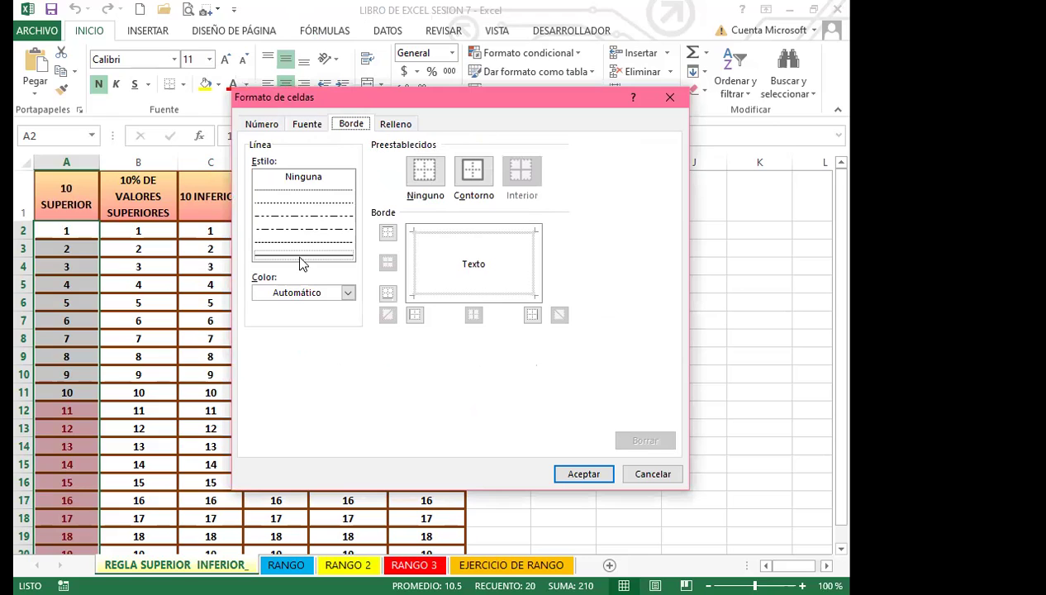
click(348, 292)
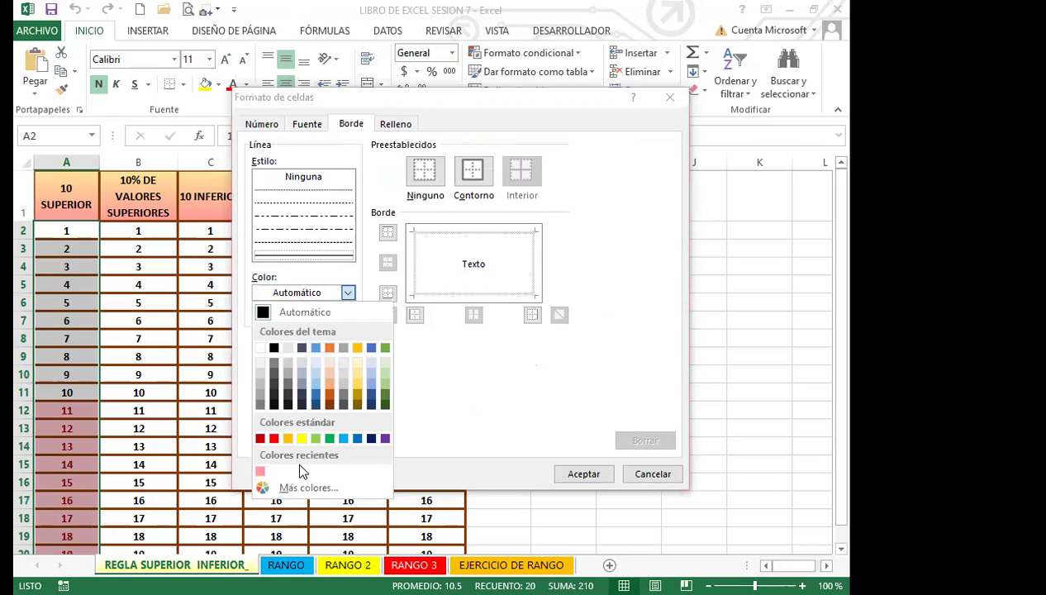
click(313, 438)
click(470, 174)
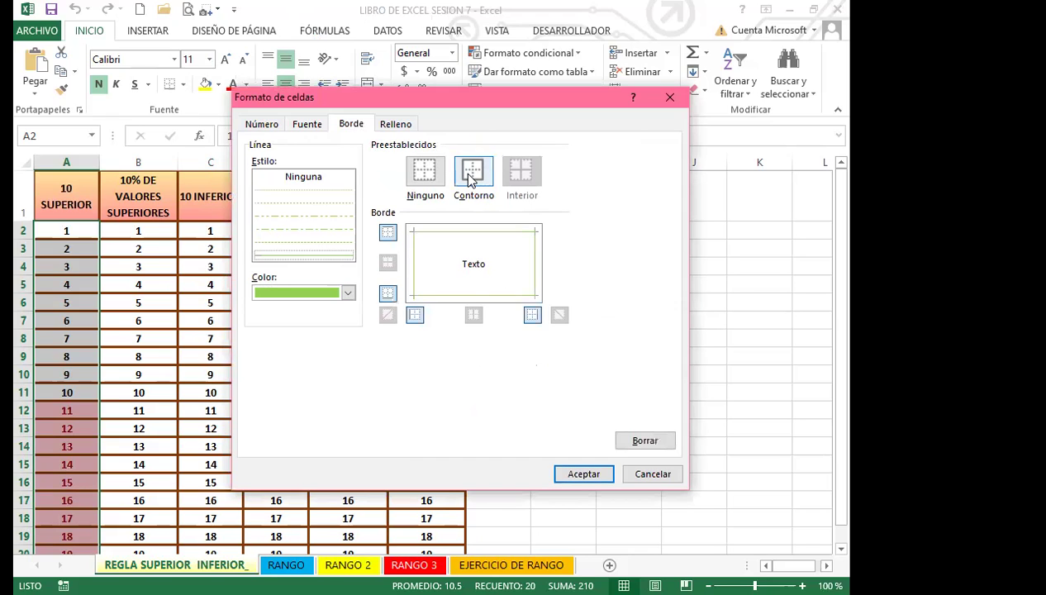
click(300, 216)
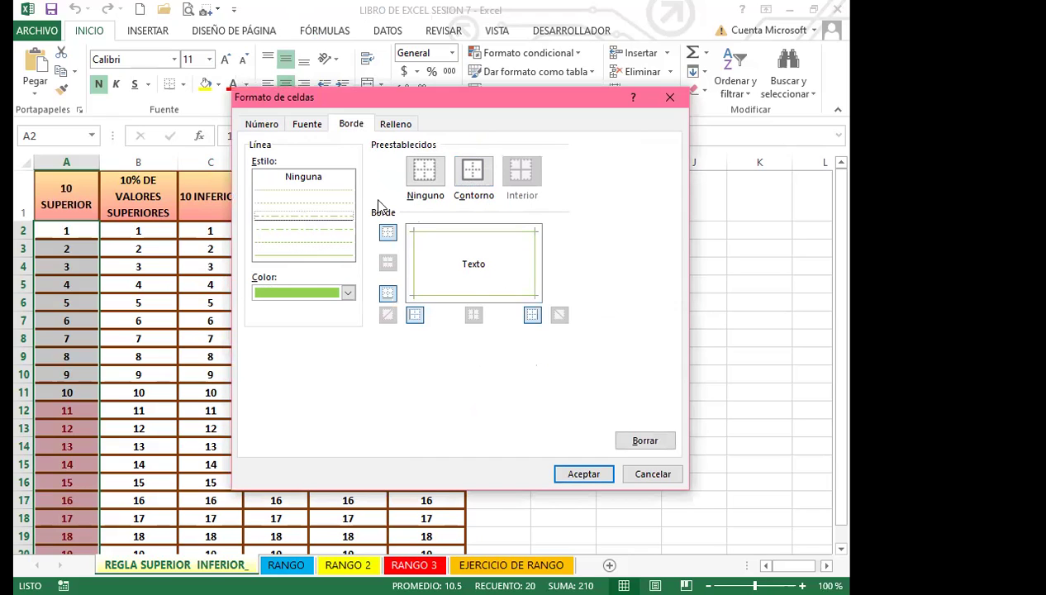
click(472, 175)
Set the custom format's font colour to dark blue from the extended colour palette
click(306, 123)
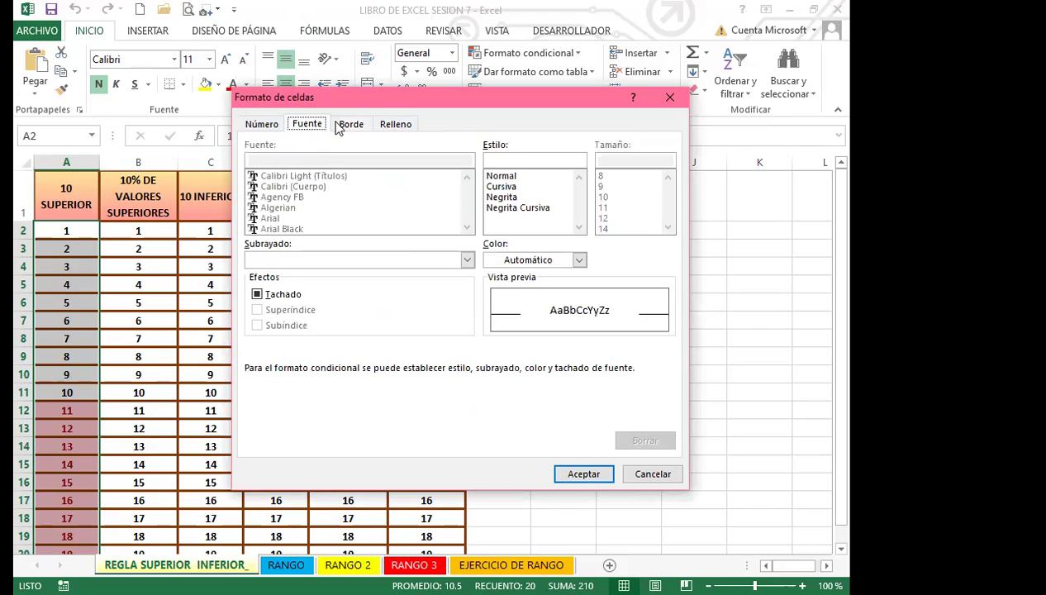
click(580, 260)
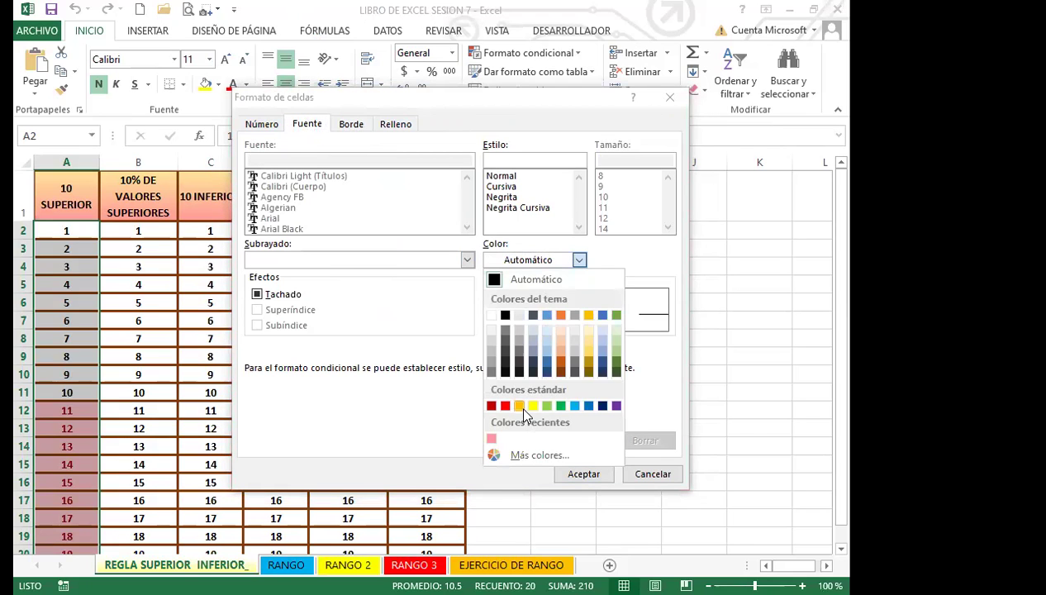
click(521, 455)
click(426, 218)
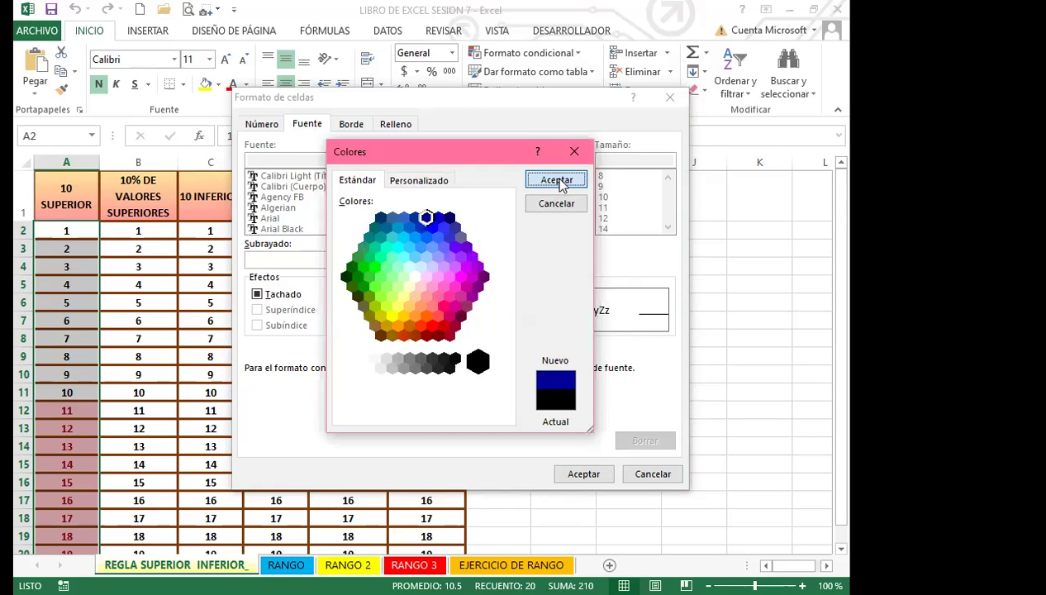
click(556, 180)
Fill the custom format with a two-colour gradient from pale gold to light green
click(394, 126)
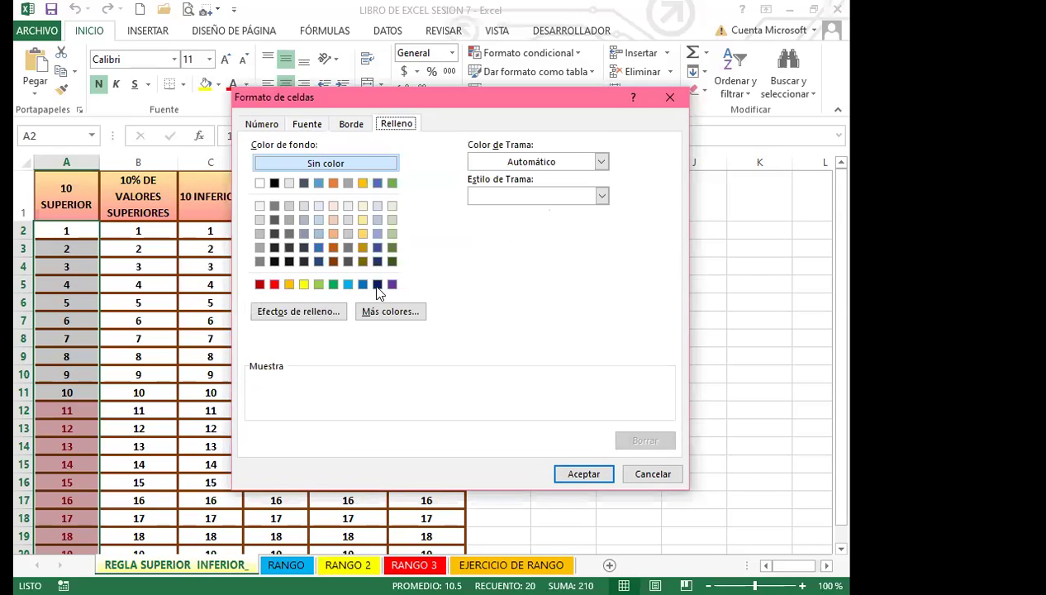
click(293, 307)
click(530, 188)
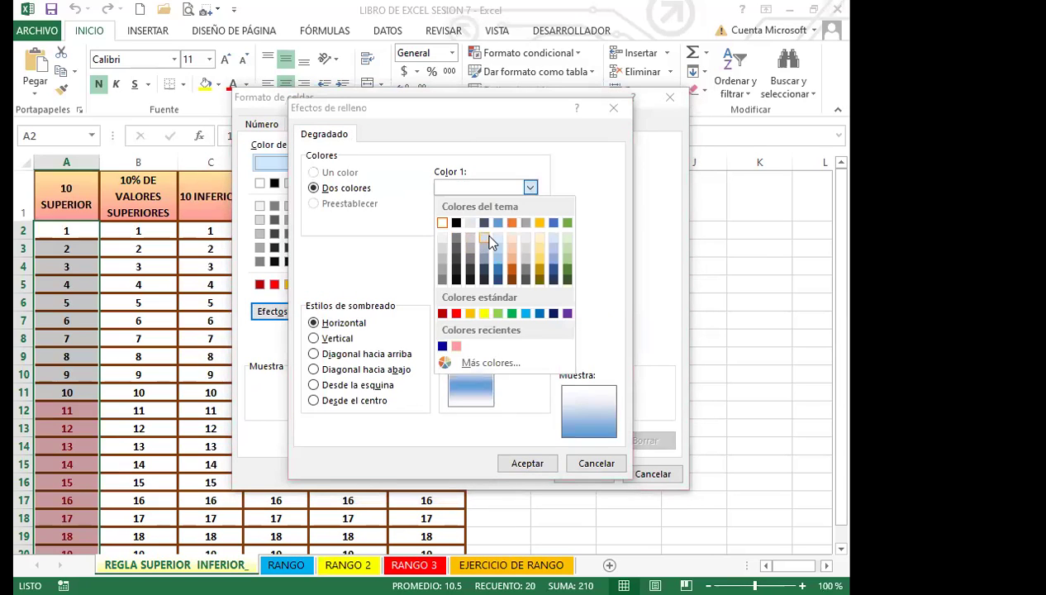
click(539, 237)
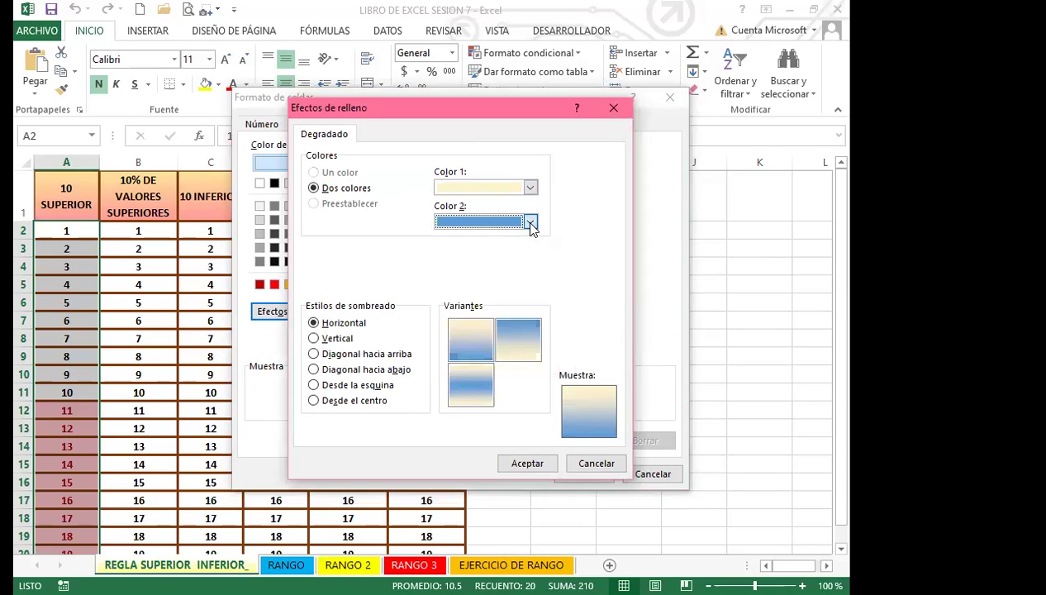
click(530, 222)
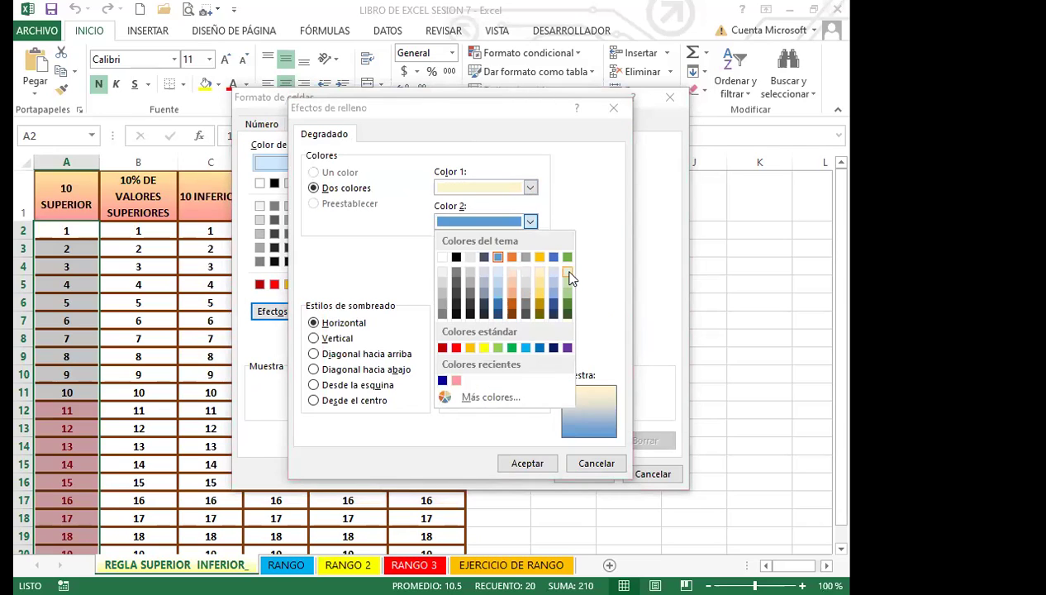
click(567, 272)
click(529, 223)
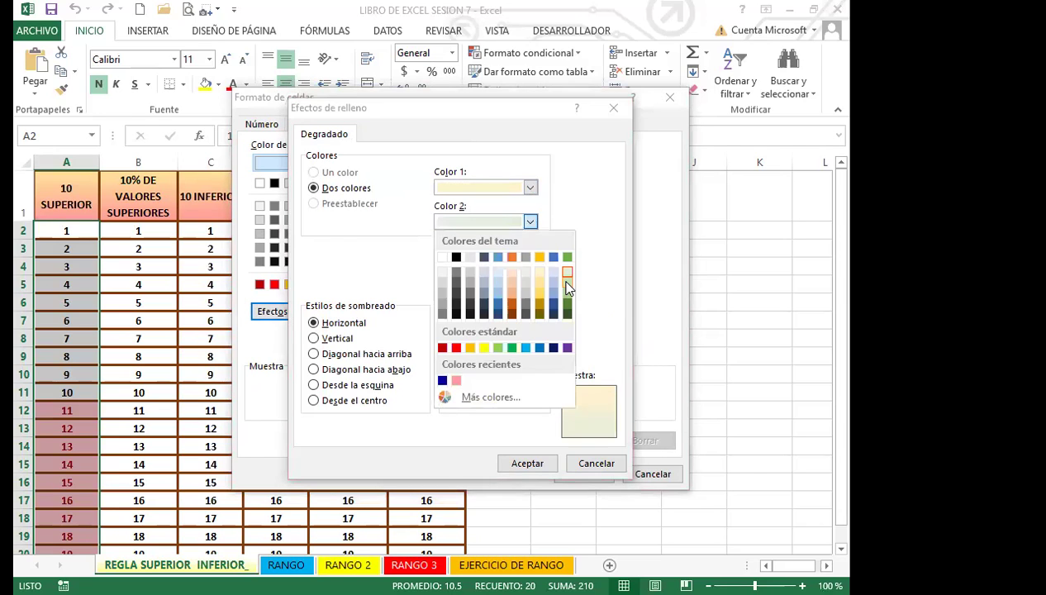
click(568, 280)
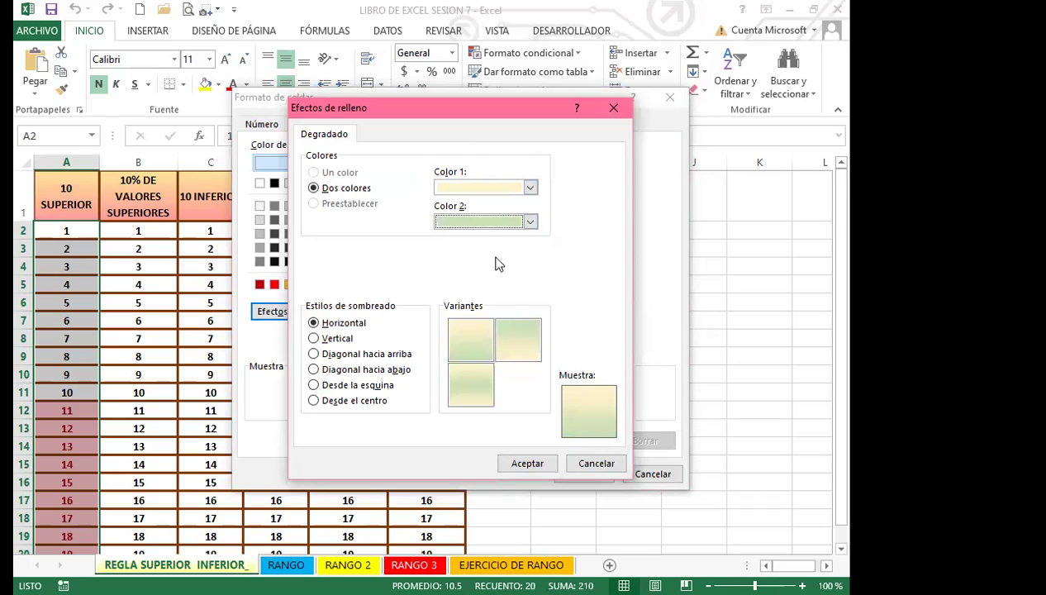
click(526, 465)
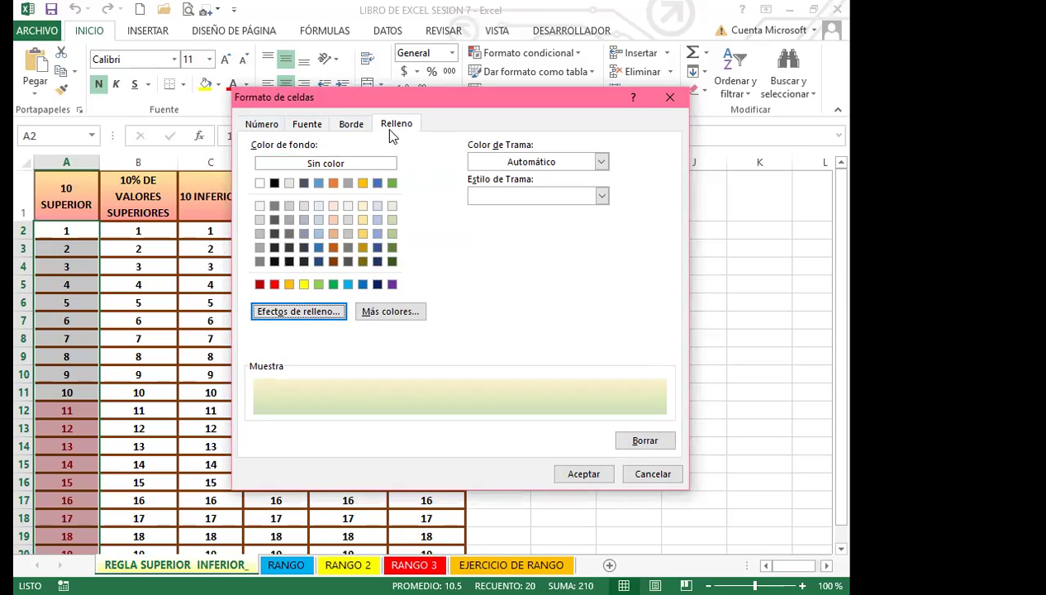
Set the custom format's font style to Negrita Cursiva and apply the top 10 rule to column A
click(302, 124)
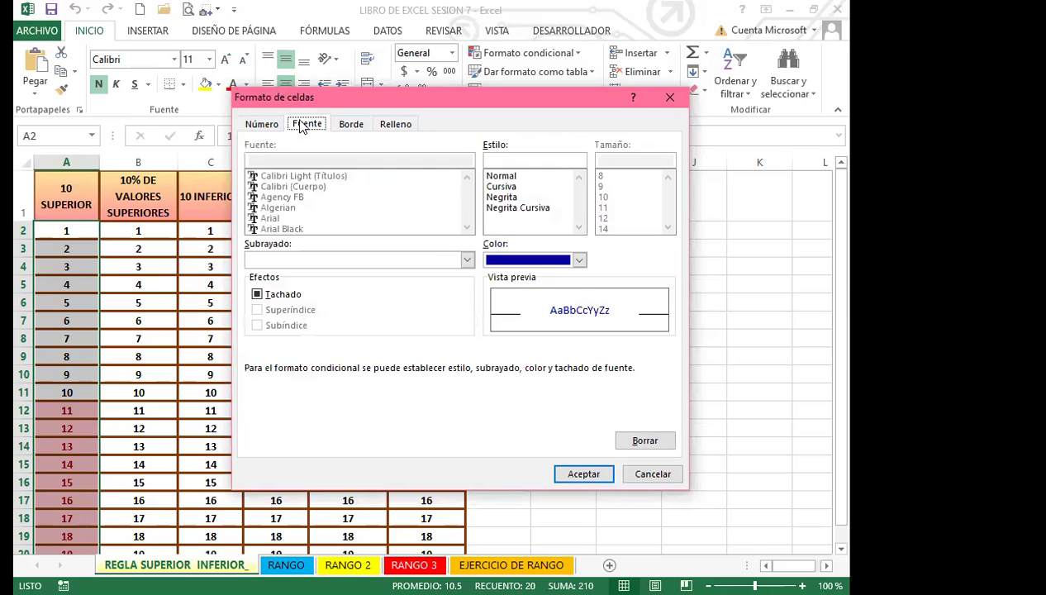
click(495, 210)
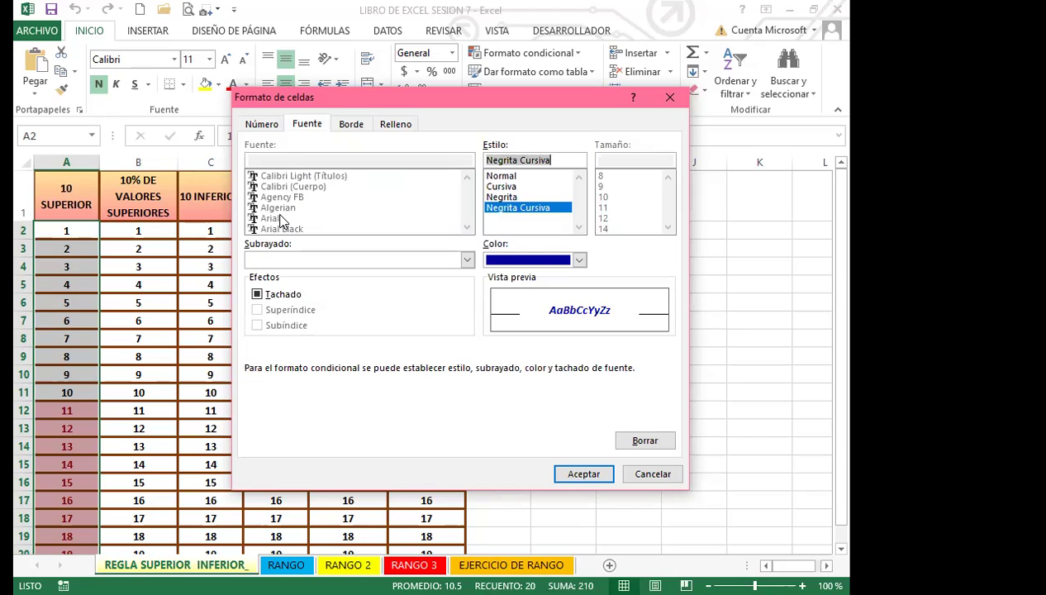
click(584, 477)
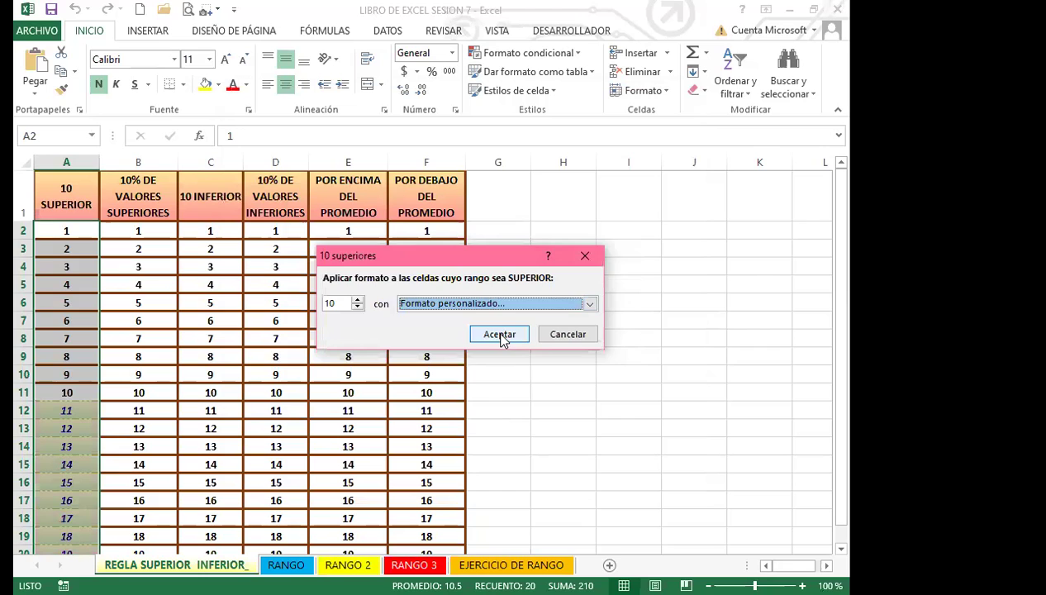
click(500, 334)
scroll(92, 447, down, 1)
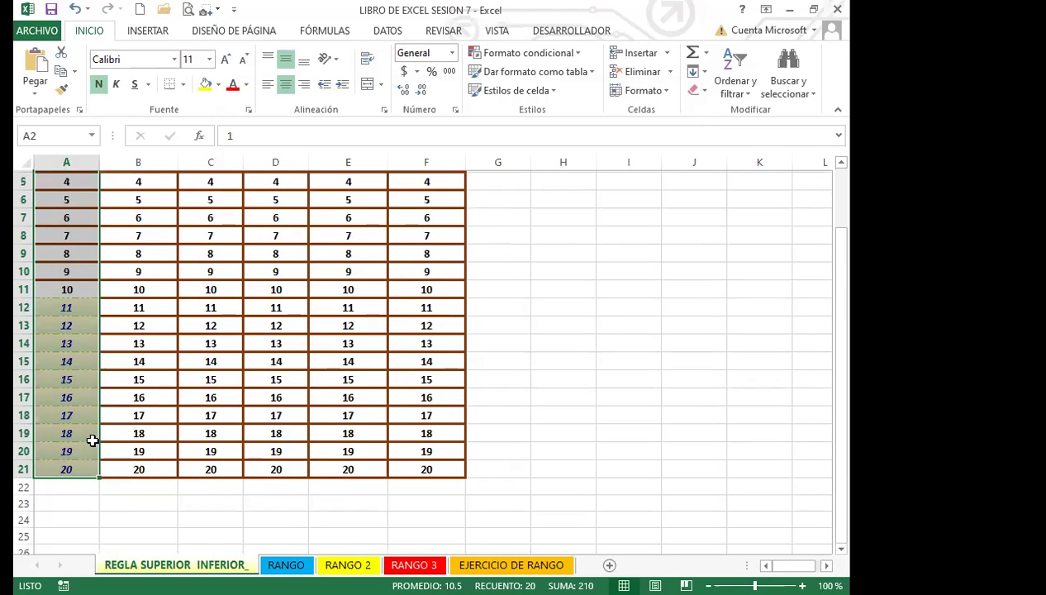
Start a 10% de valores superiores conditional formatting rule for cells B2:B21
scroll(91, 436, up, 1)
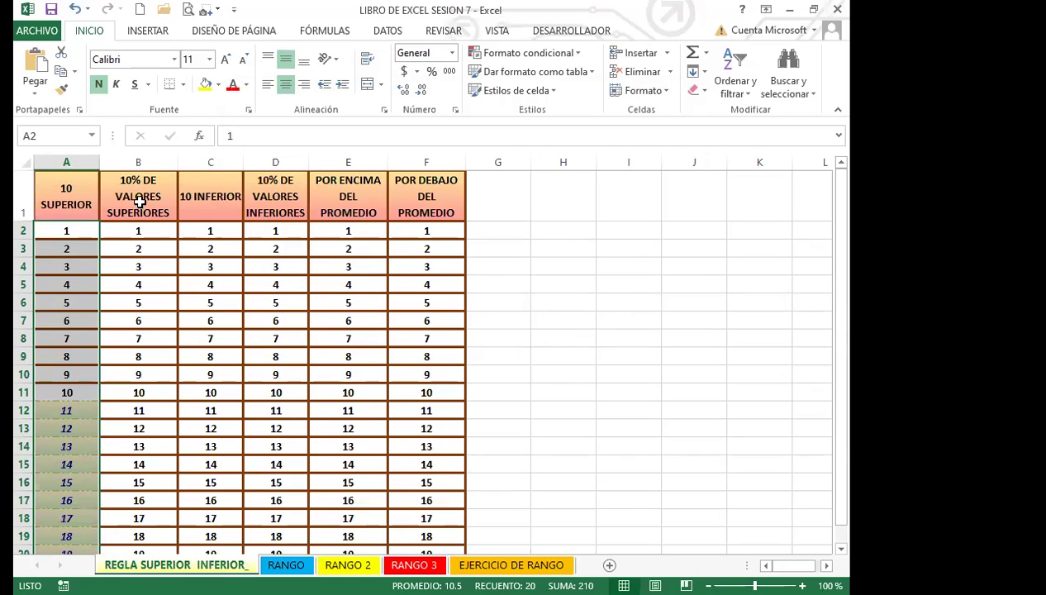
drag(157, 237, 146, 516)
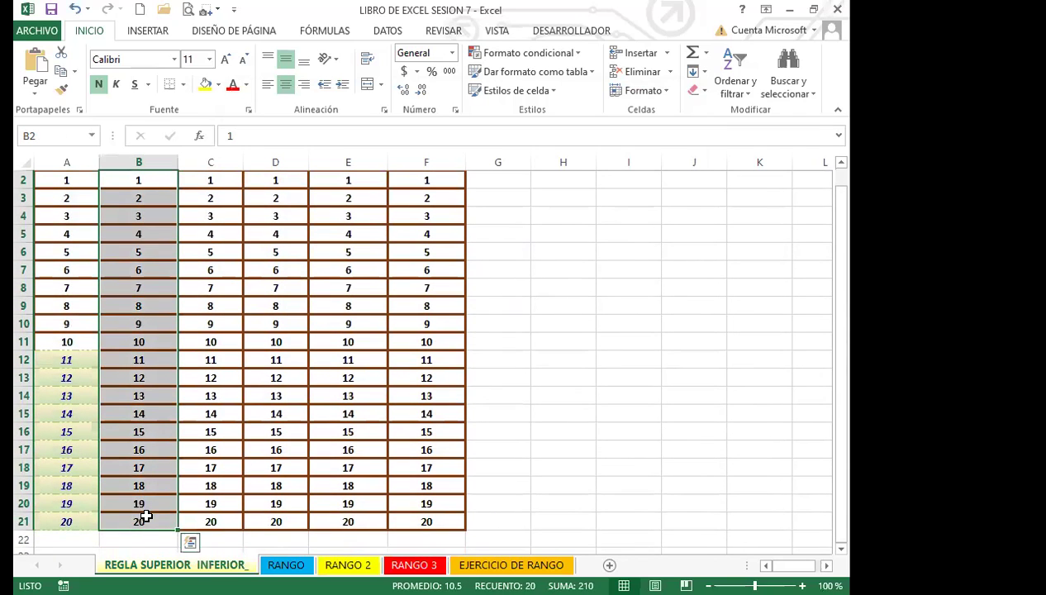
scroll(147, 306, up, 1)
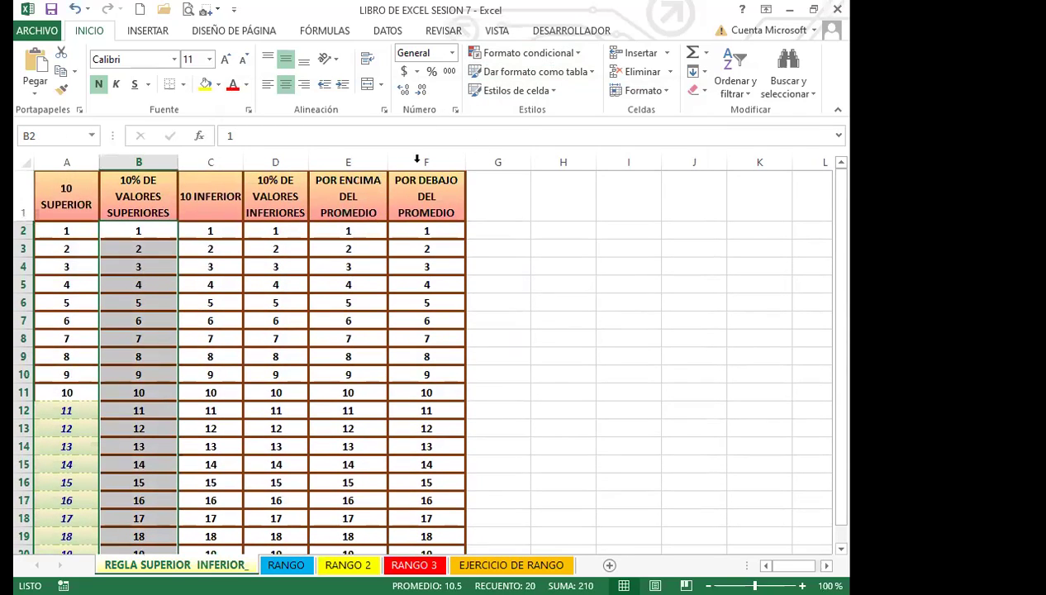
click(571, 54)
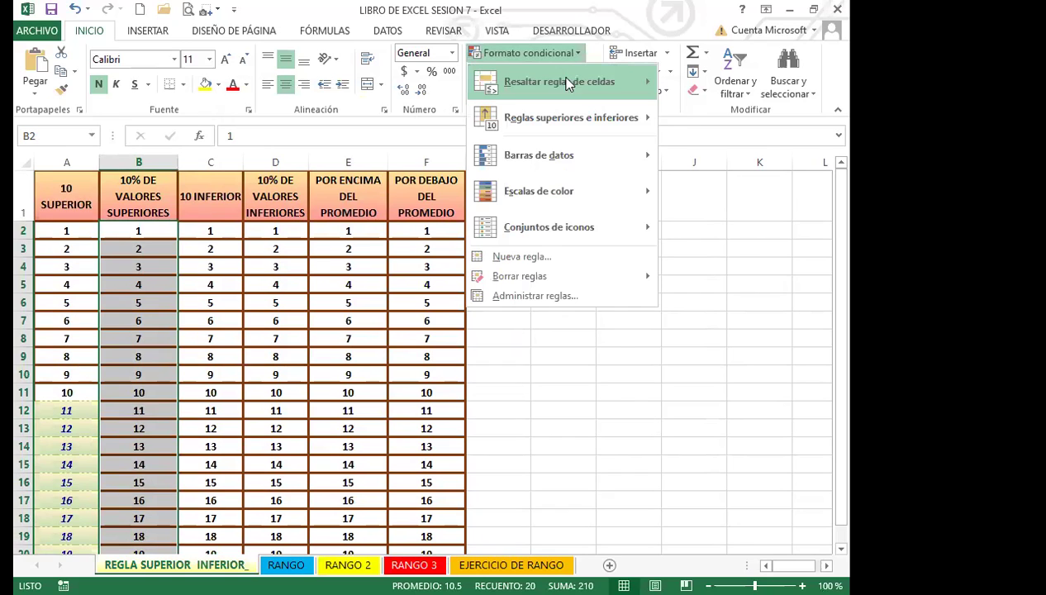
mouse_move(583, 122)
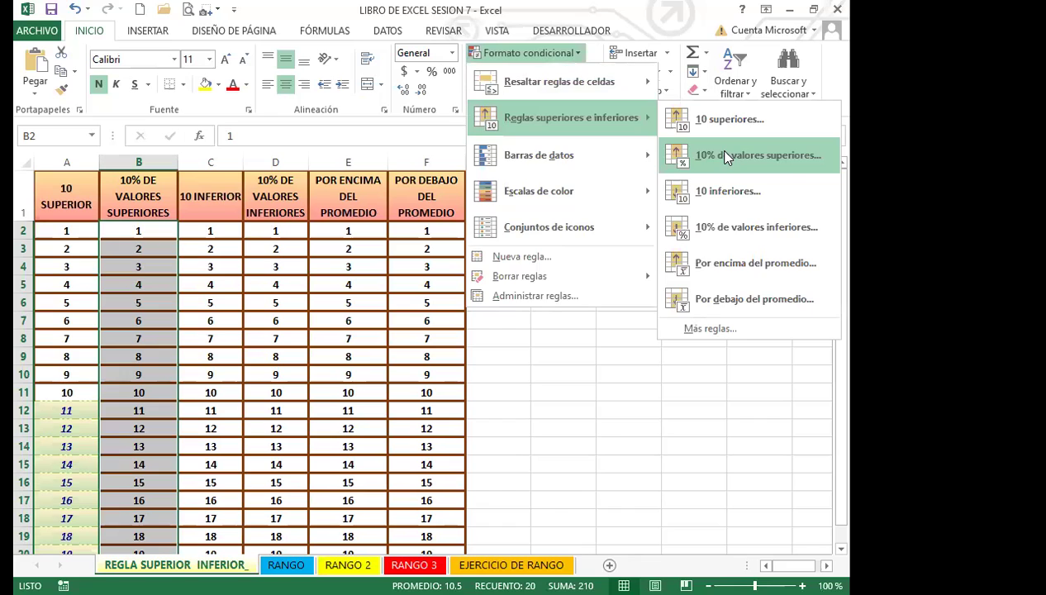
click(726, 158)
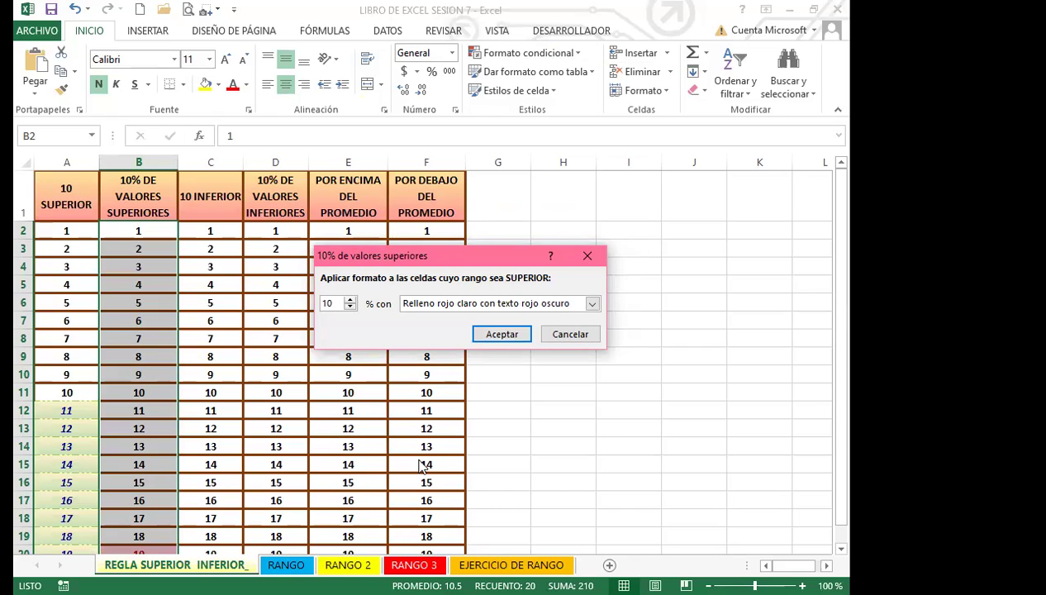
Choose Relleno amarillo con texto amarillo oscuro as the top 10% rule's format and apply the rule to column B
click(592, 303)
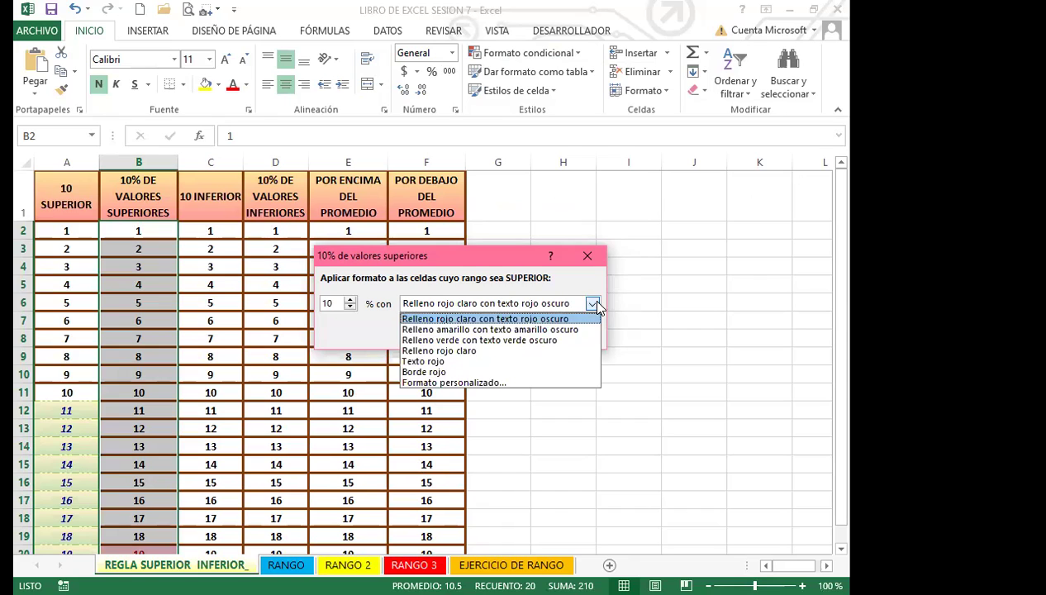
click(462, 352)
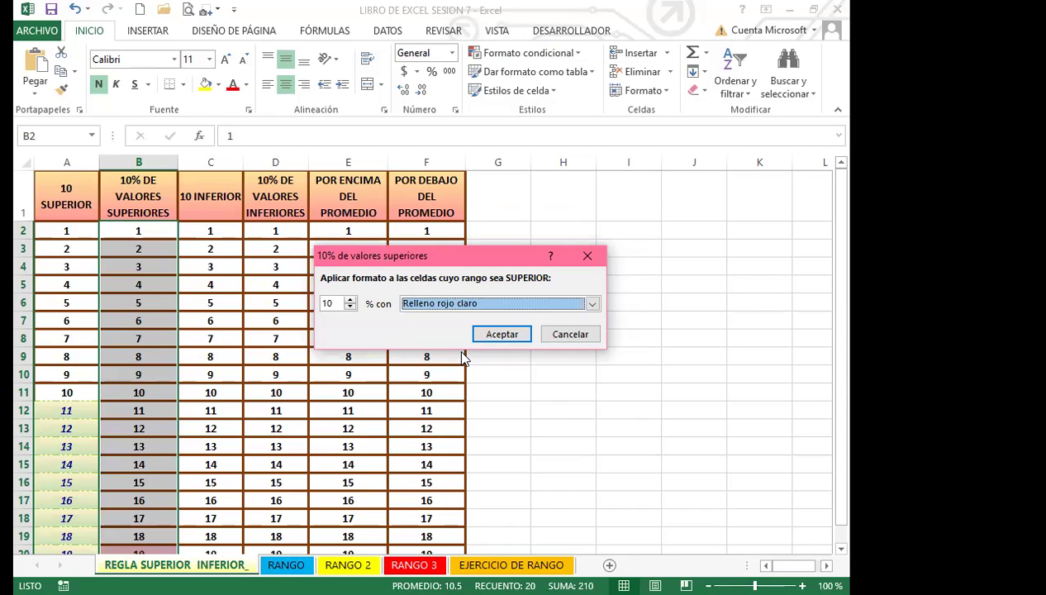
click(592, 303)
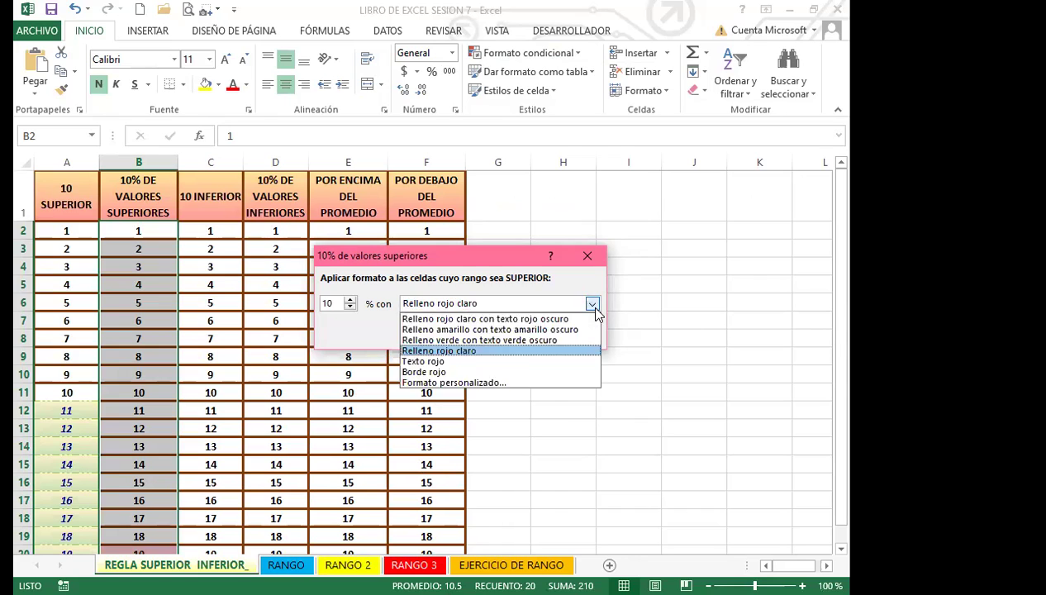
click(469, 328)
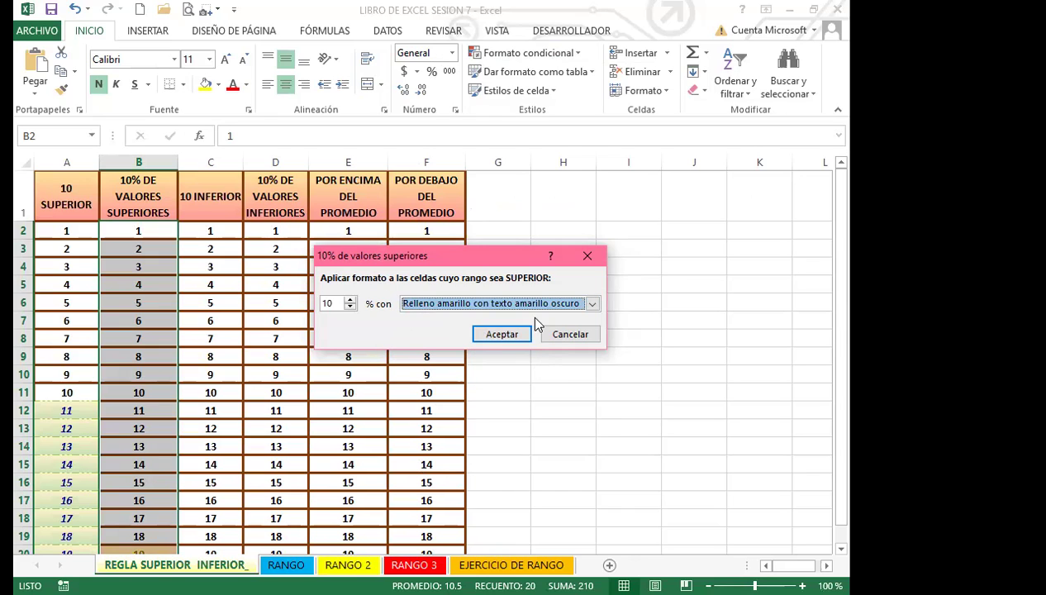
click(496, 335)
scroll(119, 413, down, 1)
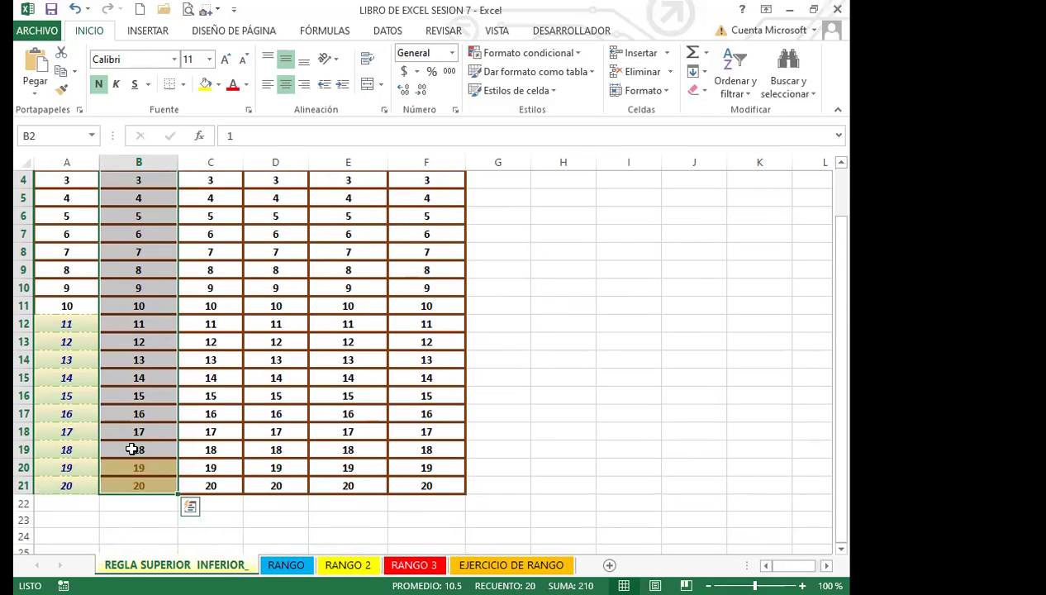
scroll(277, 385, up, 1)
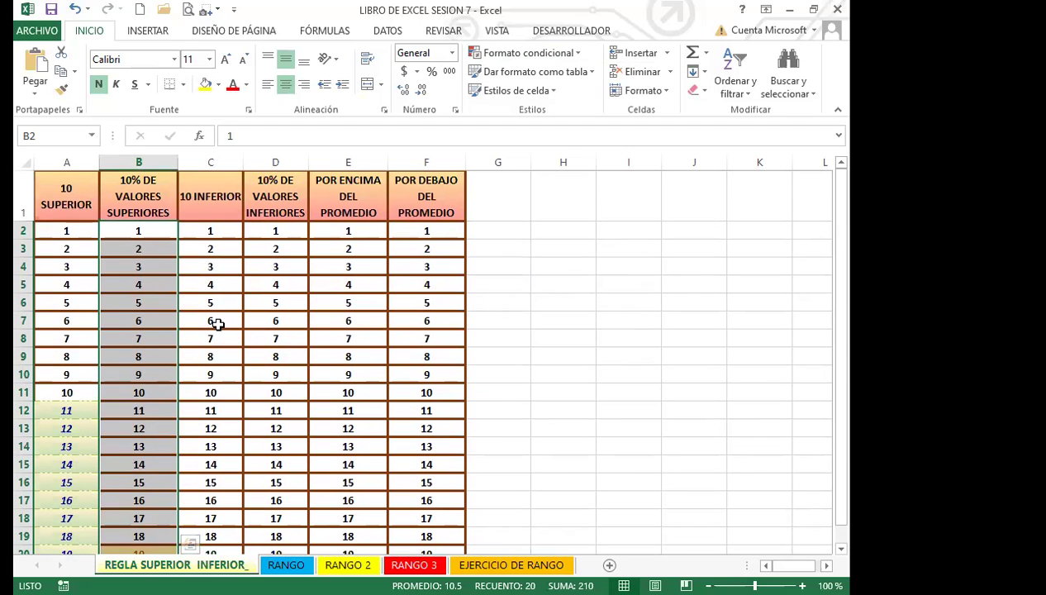
Start a 10 inferiores conditional formatting rule for cells C2:C21
click(230, 231)
drag(233, 295, 211, 521)
scroll(205, 443, up, 1)
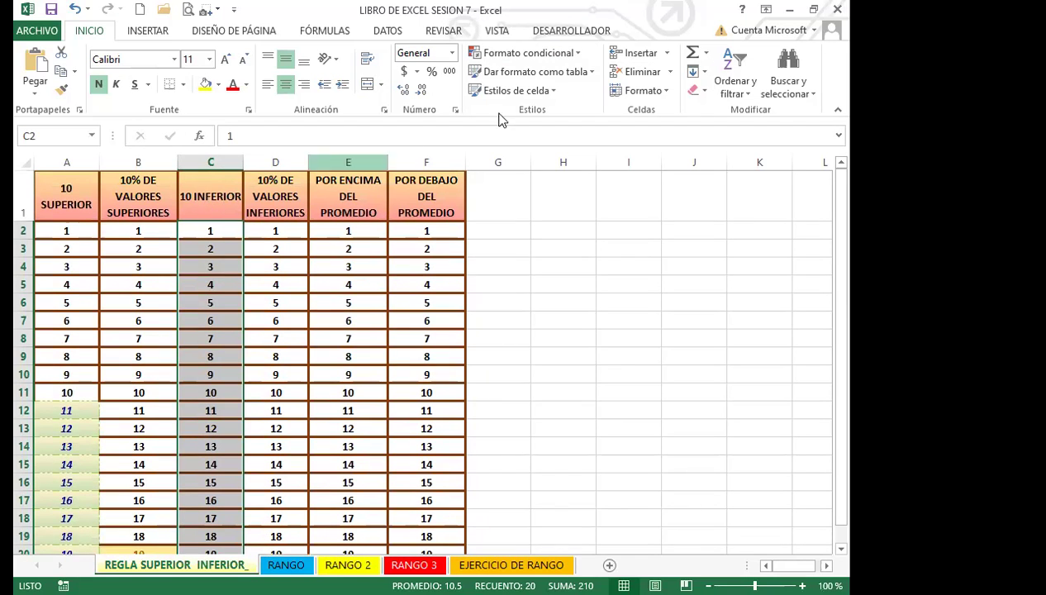
click(578, 54)
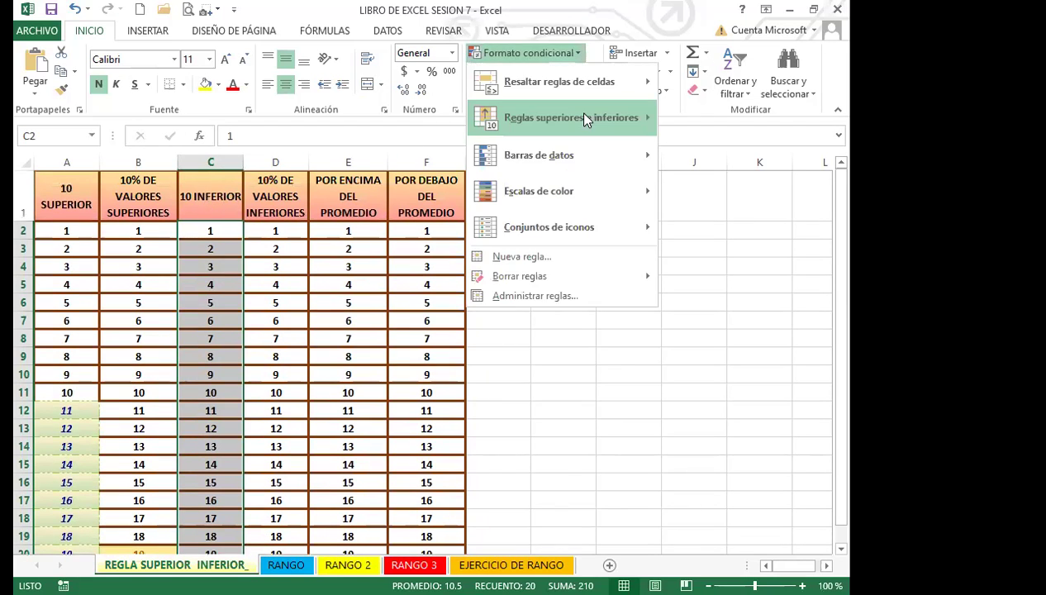
mouse_move(584, 120)
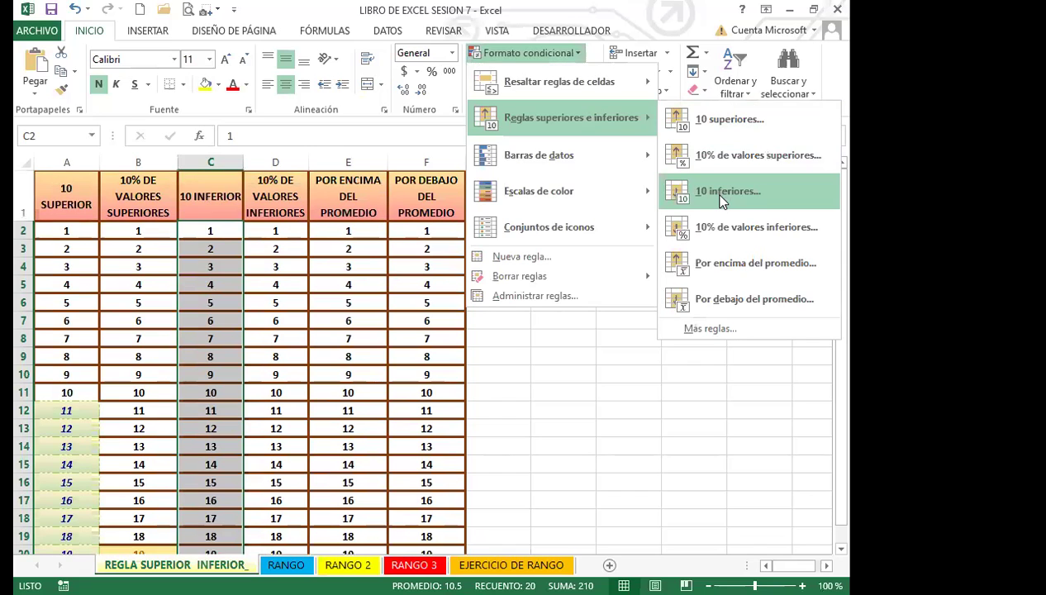
click(722, 197)
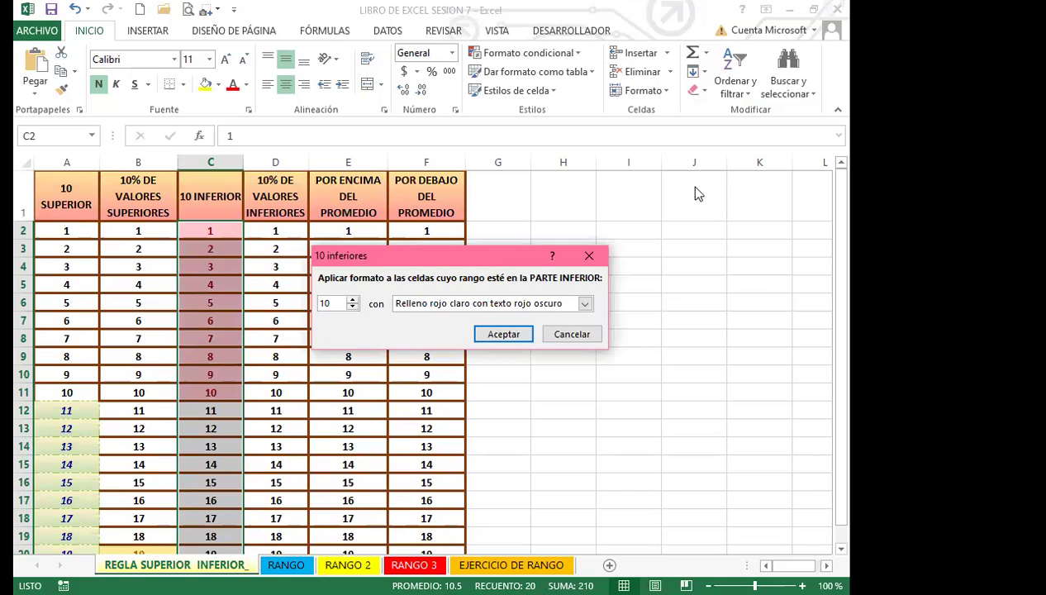
Try raising the bottom-values rule's count to 19 and set it back to 10
click(353, 299)
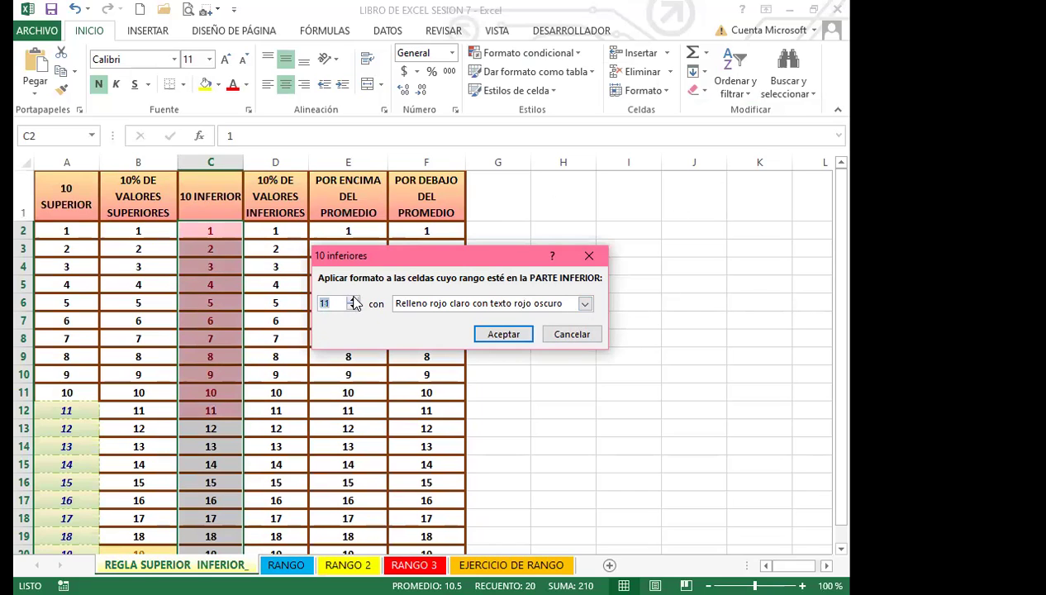
click(354, 299)
click(354, 299)
click(353, 299)
click(354, 299)
click(354, 299)
click(355, 299)
click(354, 299)
click(354, 299)
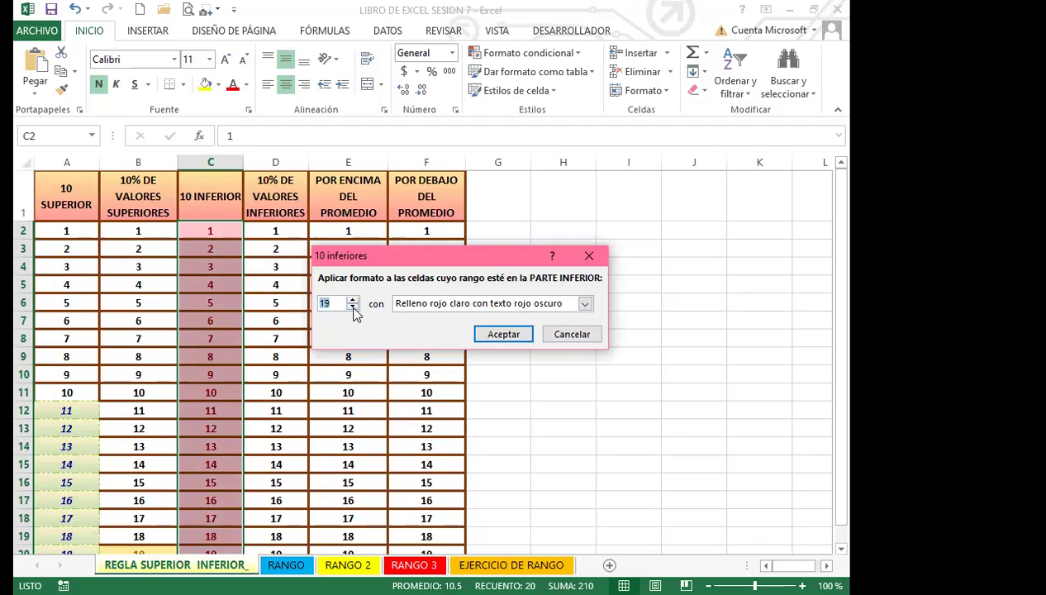
click(353, 307)
click(354, 307)
click(354, 306)
click(353, 306)
click(353, 307)
click(353, 307)
click(353, 306)
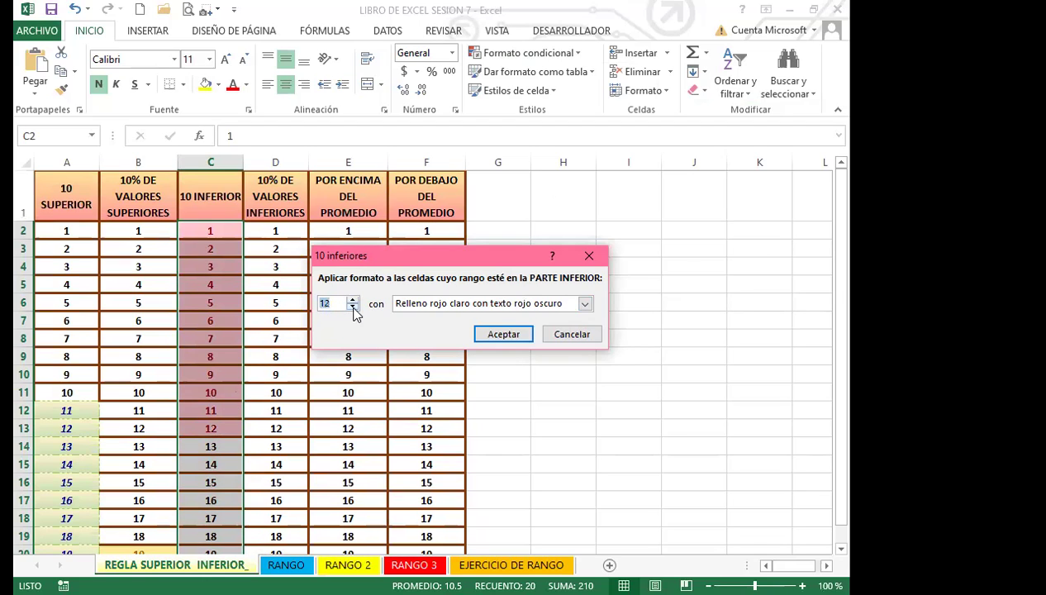
click(354, 307)
click(354, 306)
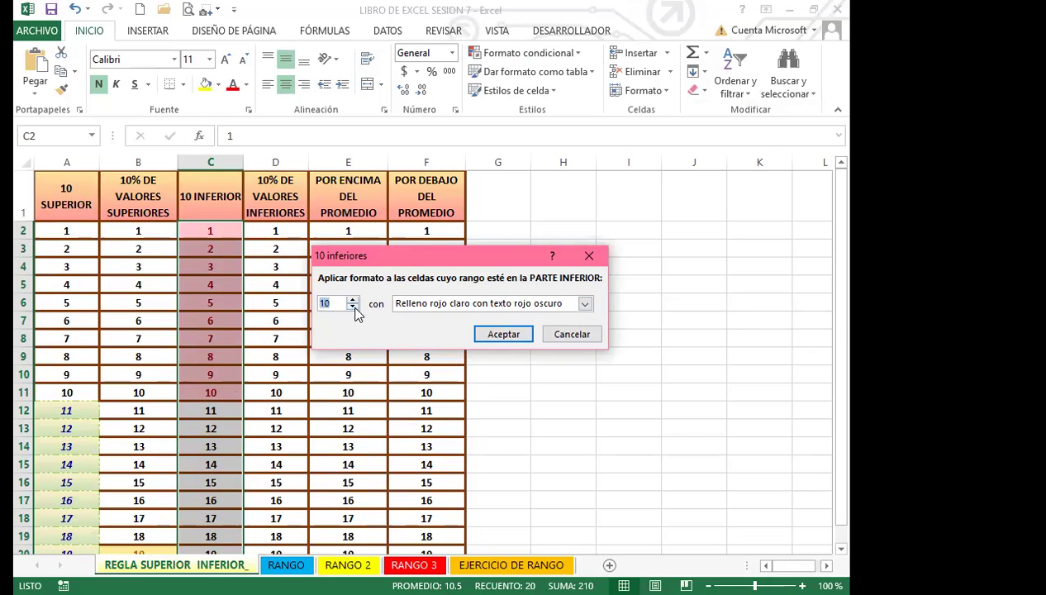
Choose a custom format for the bottom 10 rule and set its font style to Negrita Cursiva
click(584, 303)
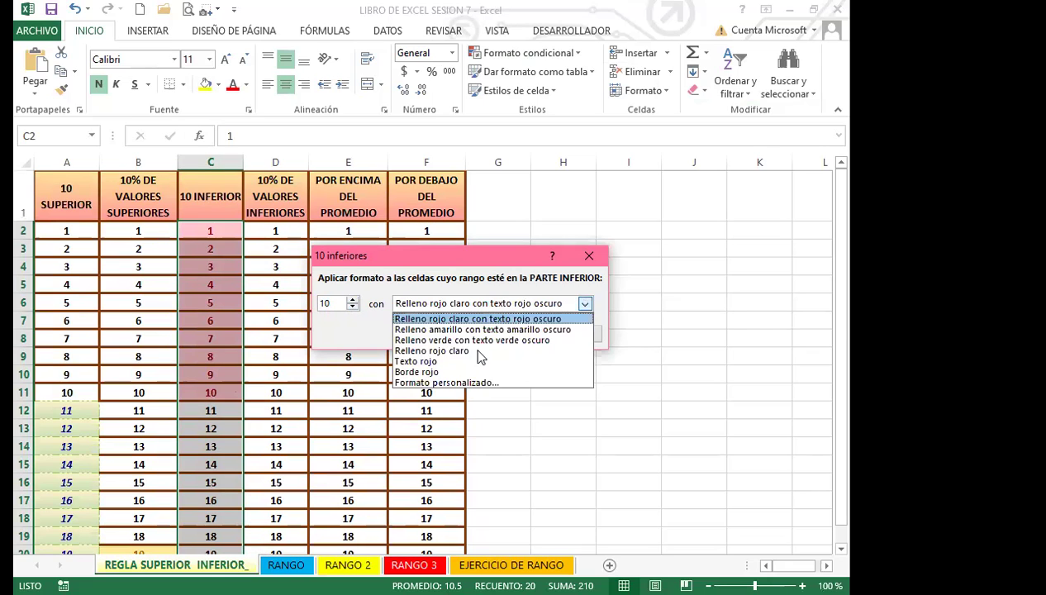
click(441, 382)
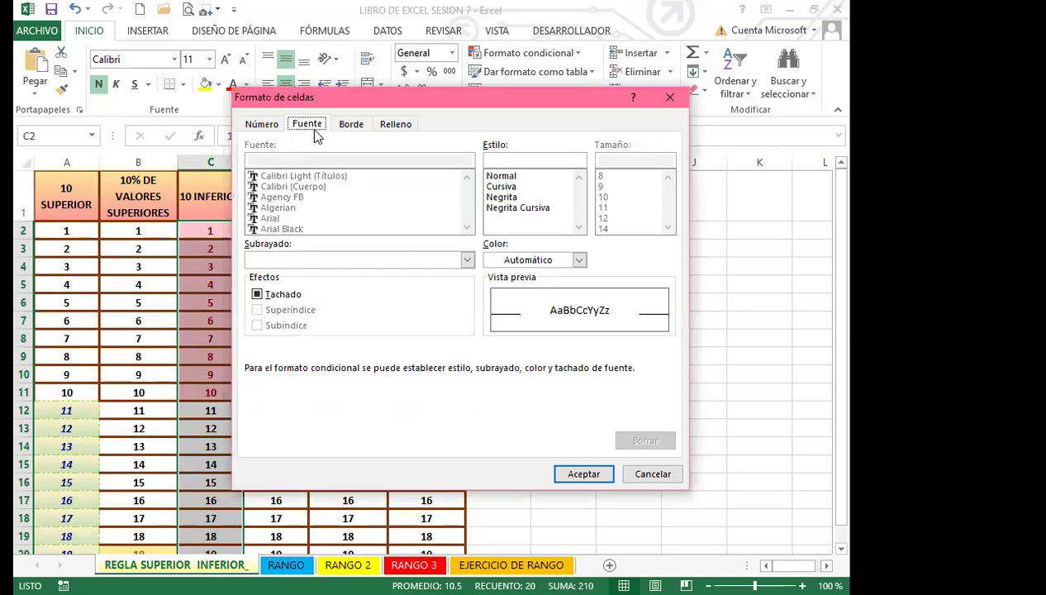
click(515, 208)
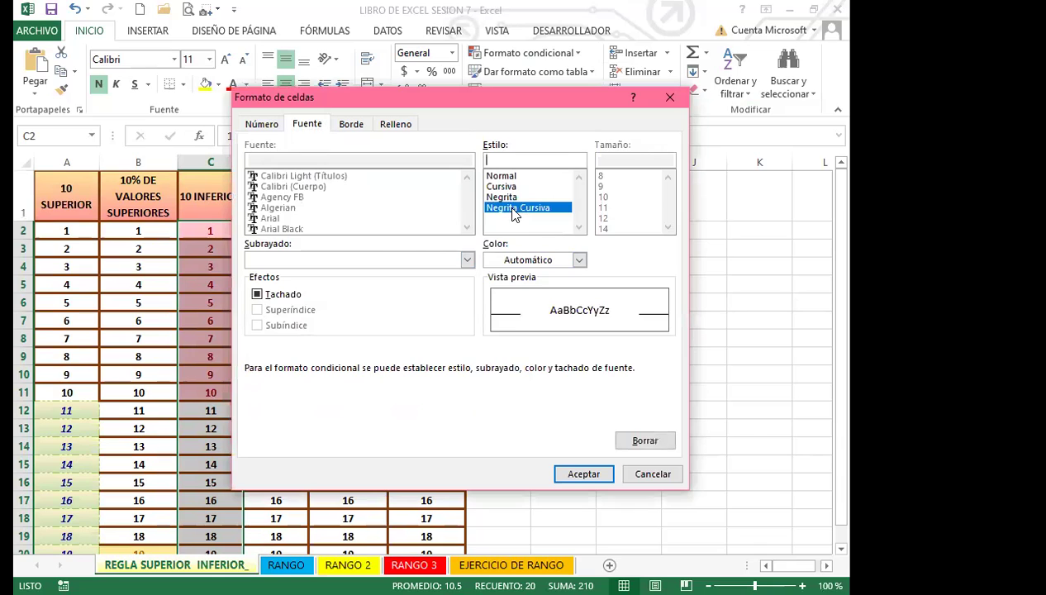
Give the custom format a dark orange dotted outline border
click(351, 124)
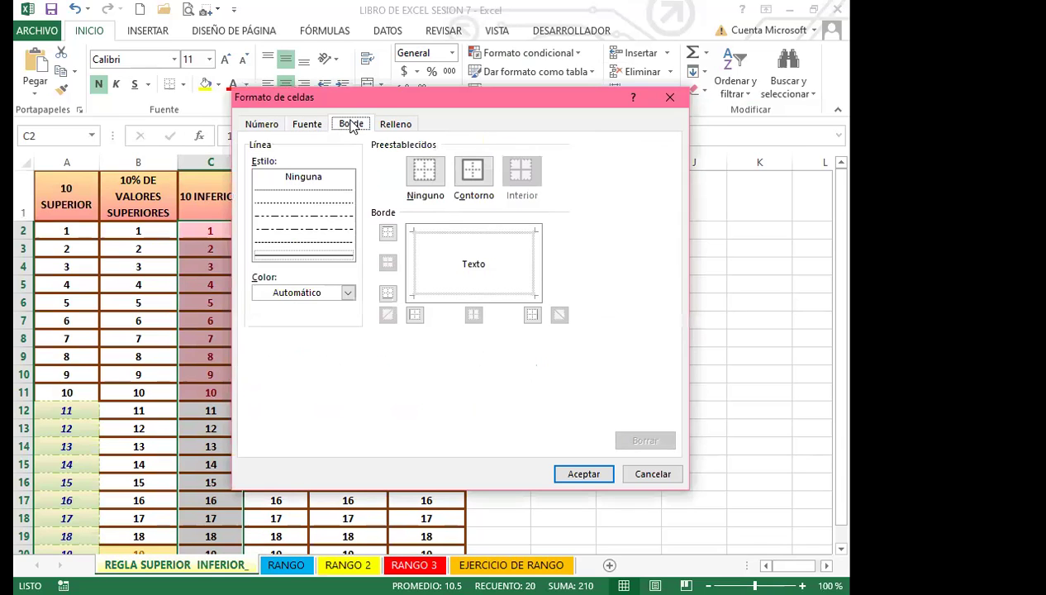
click(328, 202)
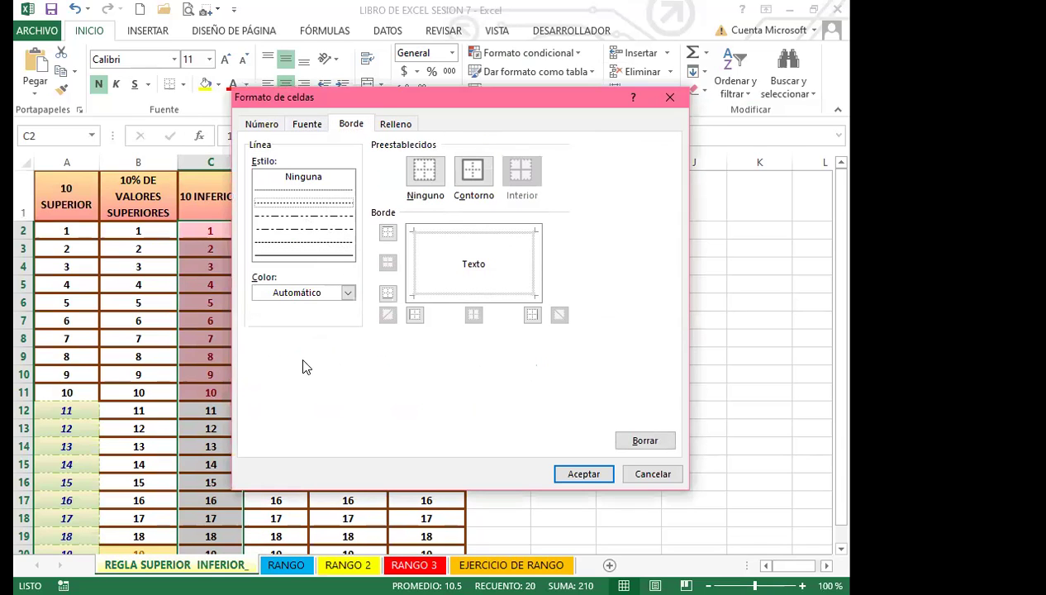
click(348, 293)
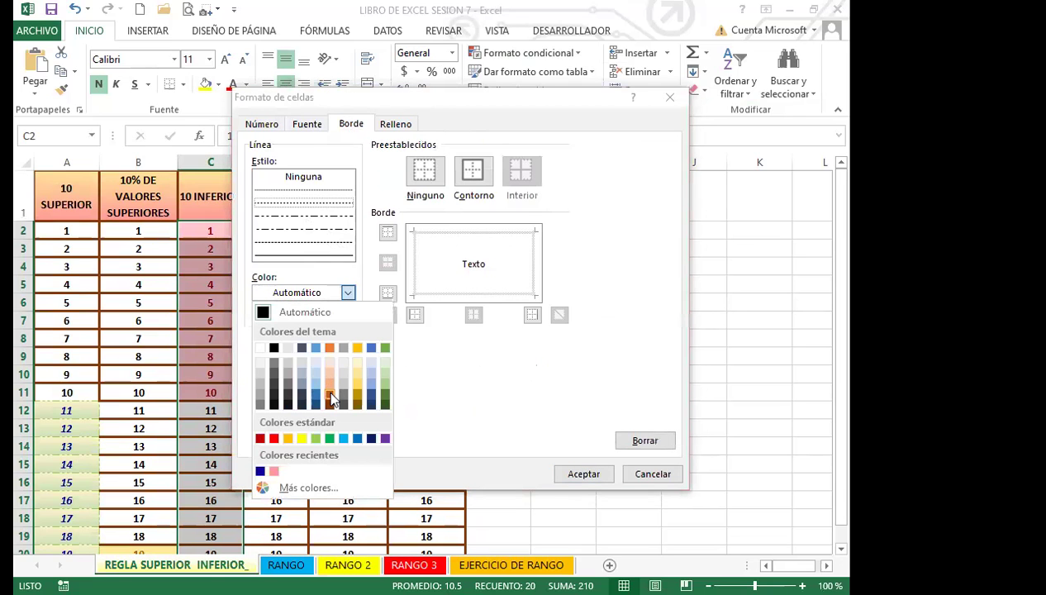
click(330, 400)
click(472, 171)
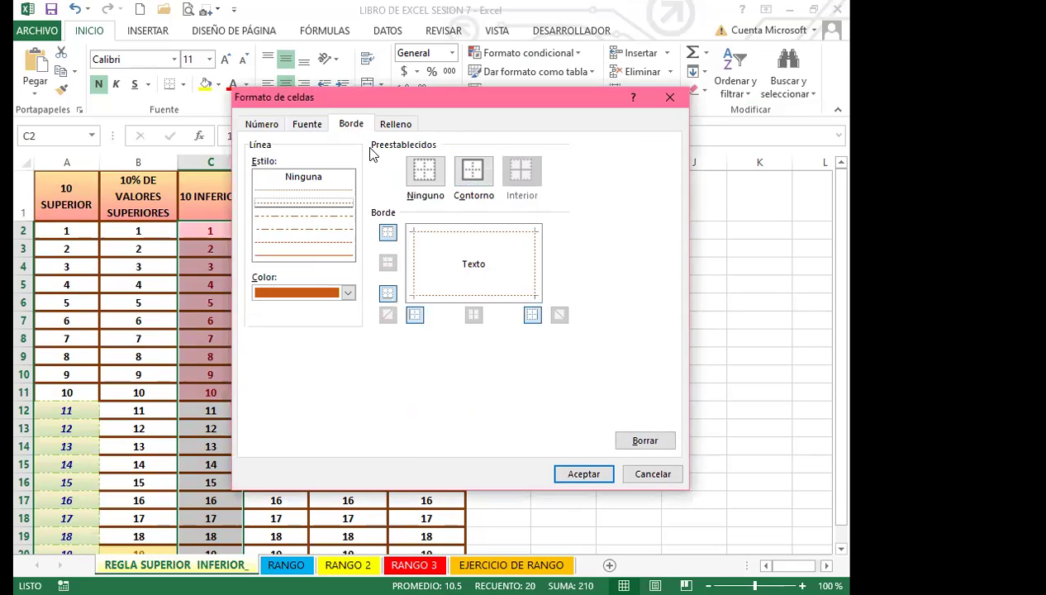
Fill the custom format with a light blue pattern of thin horizontal stripes
click(395, 124)
click(601, 162)
click(602, 162)
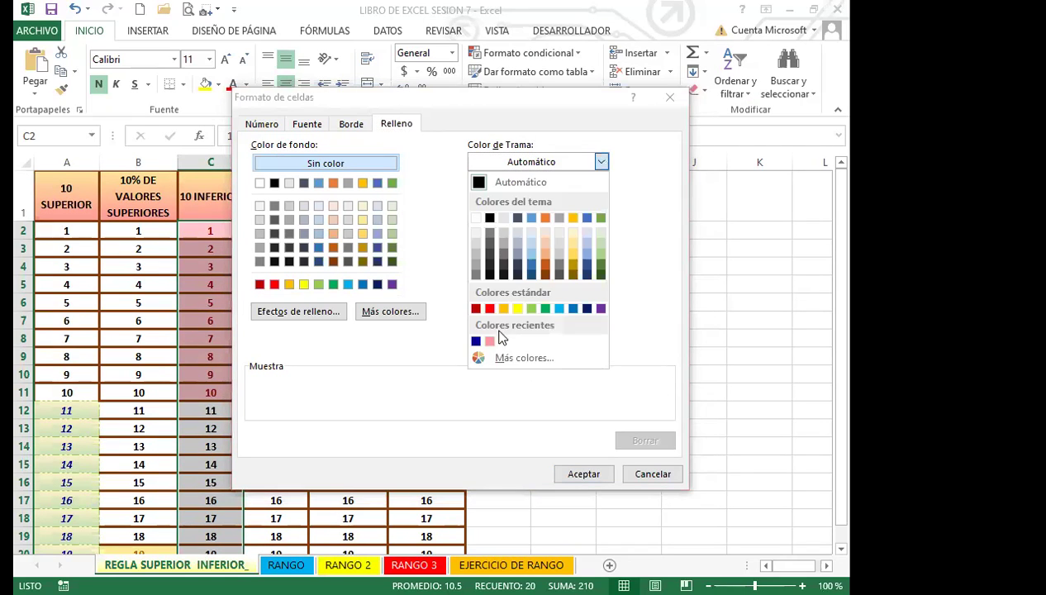
click(535, 257)
click(601, 195)
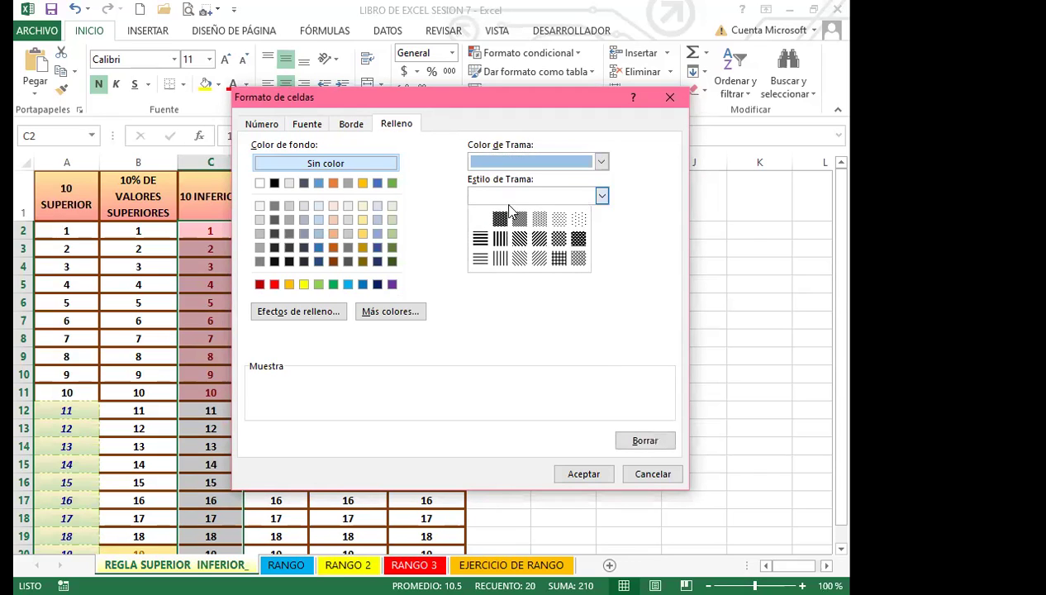
click(480, 260)
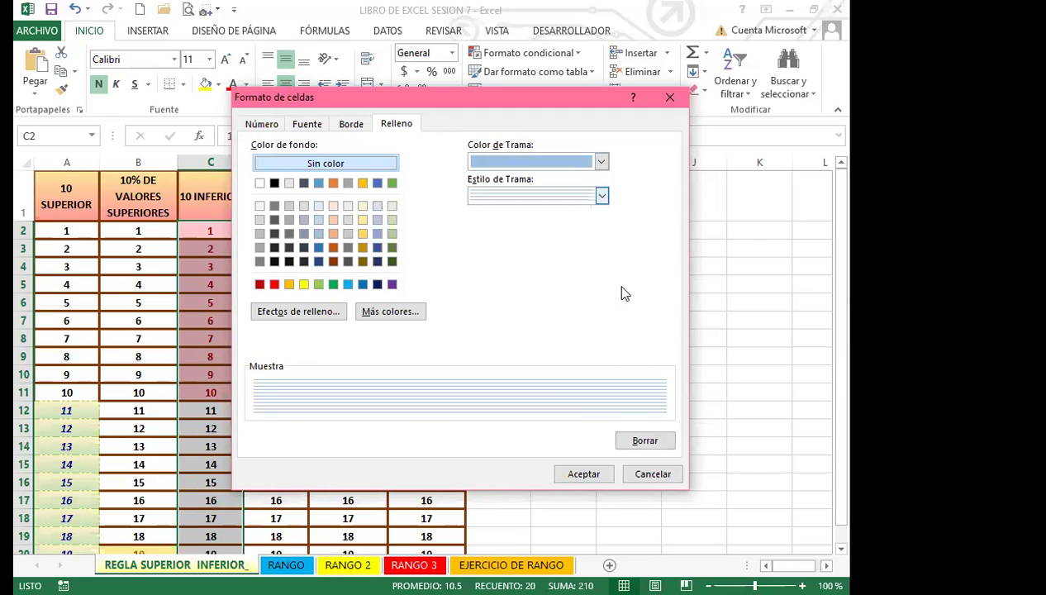
Review the custom format's font, border and fill settings and apply the bottom 10 rule to column C
click(311, 125)
click(345, 128)
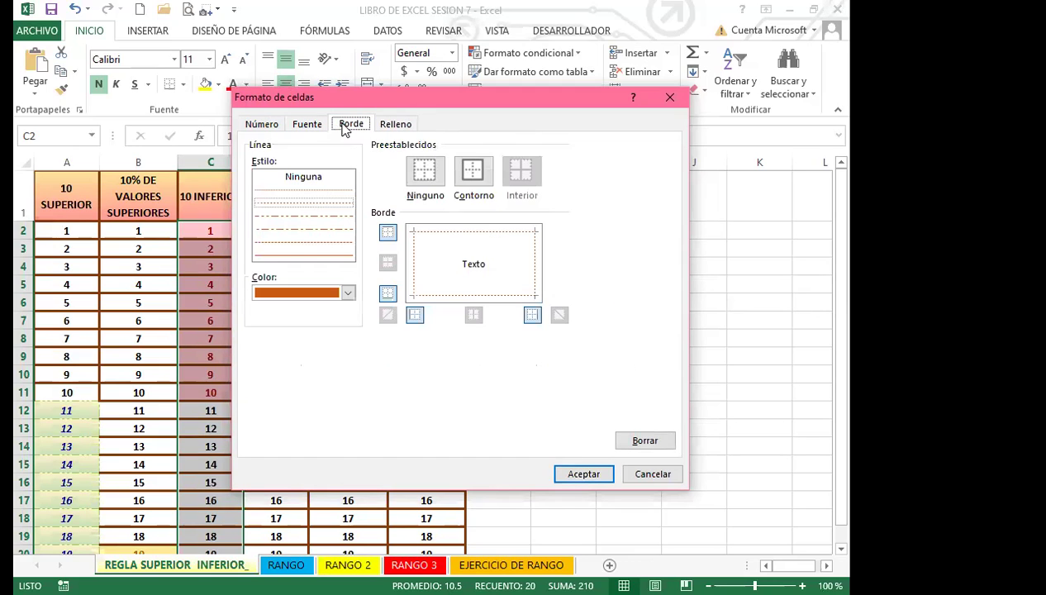
click(396, 124)
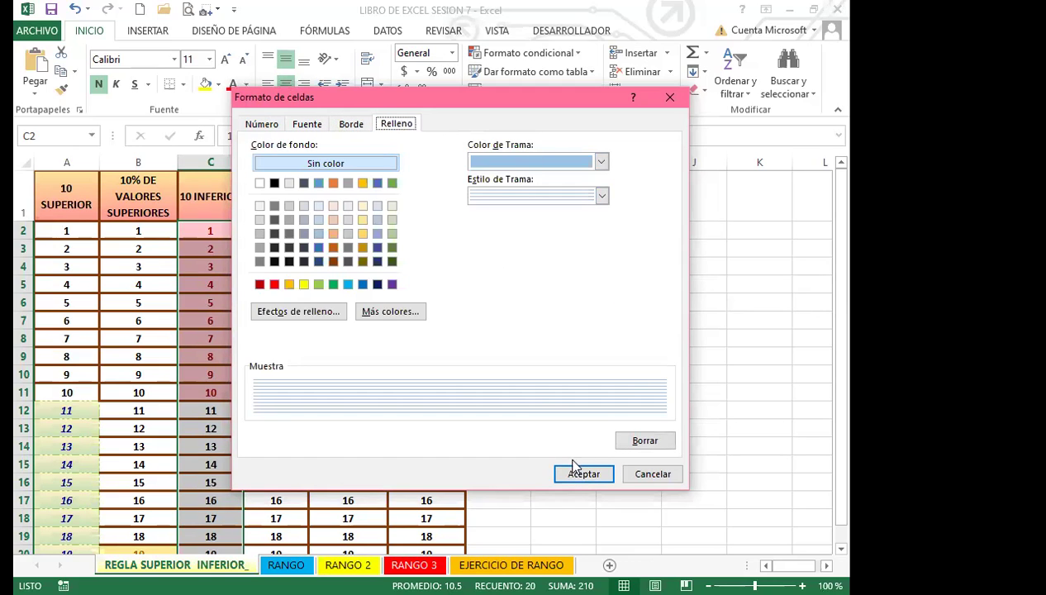
click(577, 468)
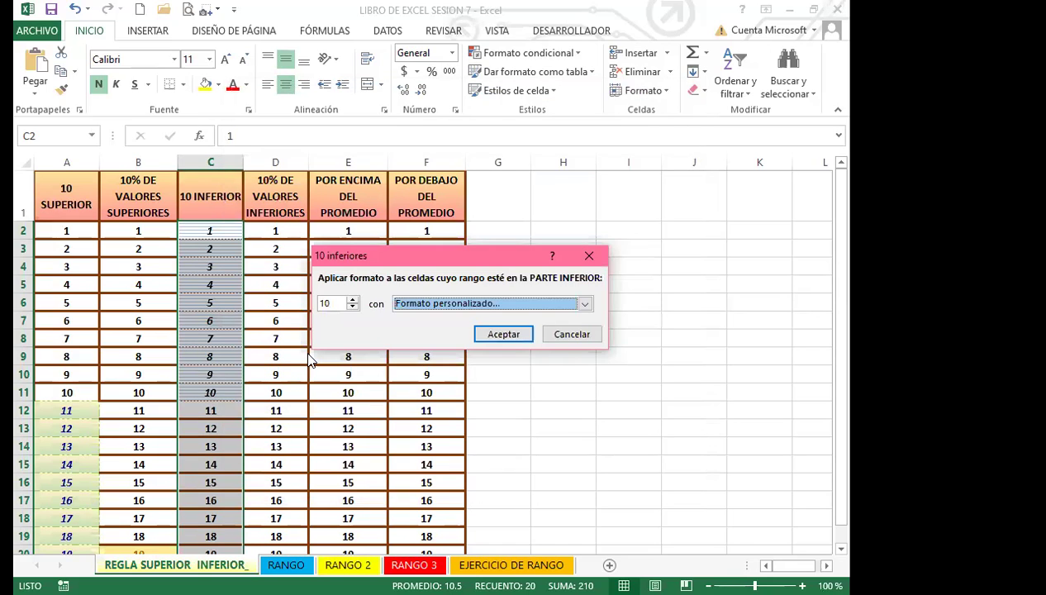
click(506, 339)
click(214, 392)
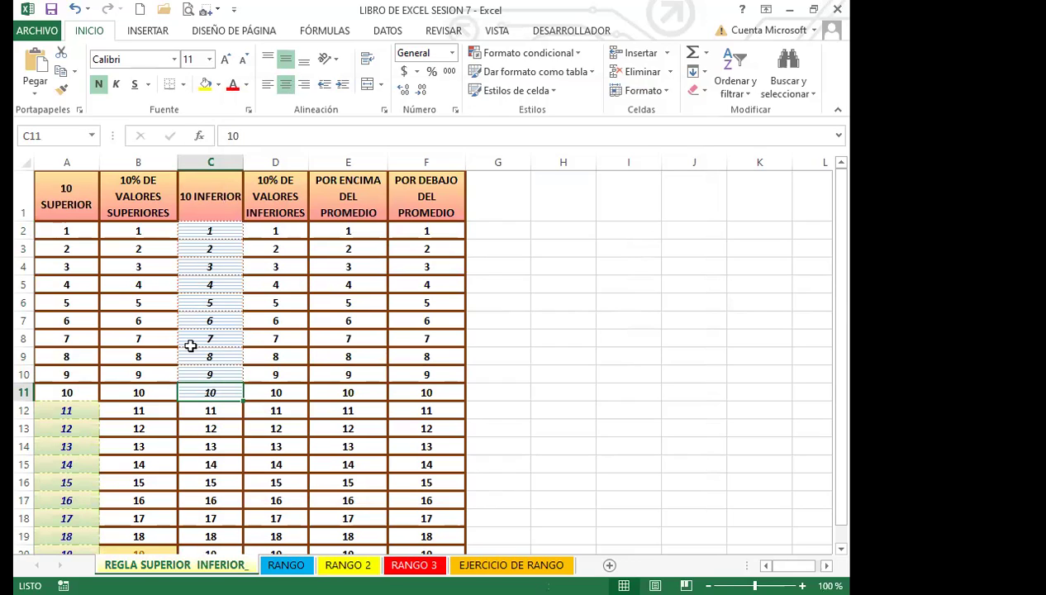
Apply a bottom 10% rule to D2:D21 with green fill and dark green text, and collapse the ribbon
drag(276, 230, 276, 545)
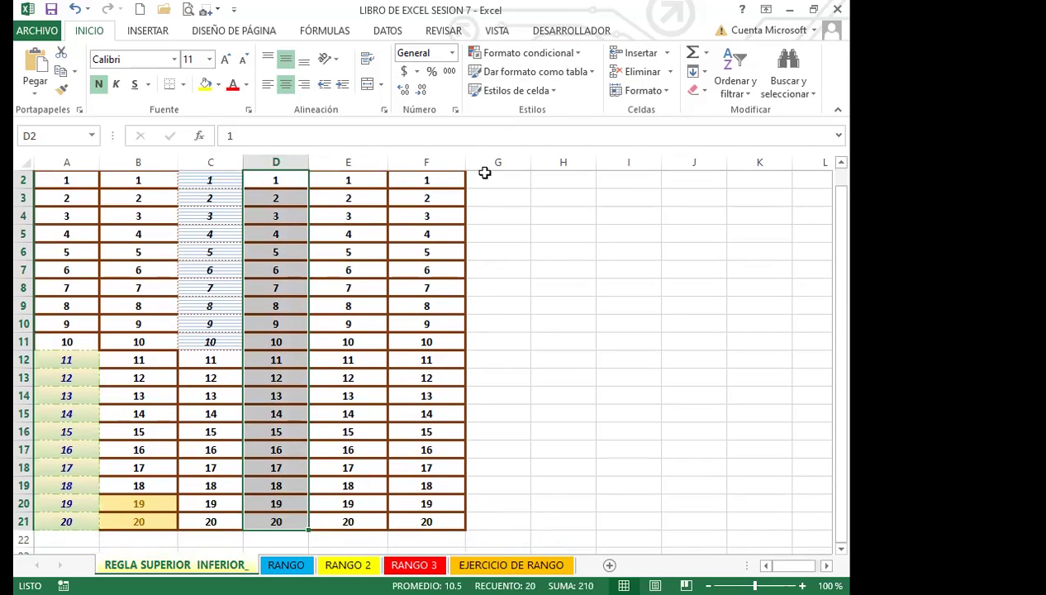
click(578, 53)
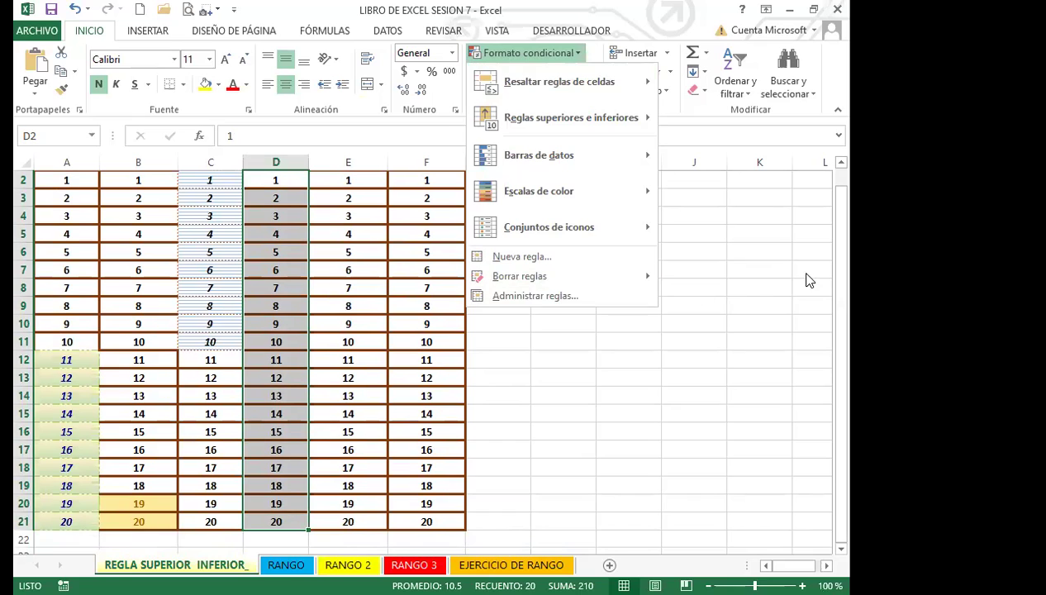
scroll(271, 212, up, 1)
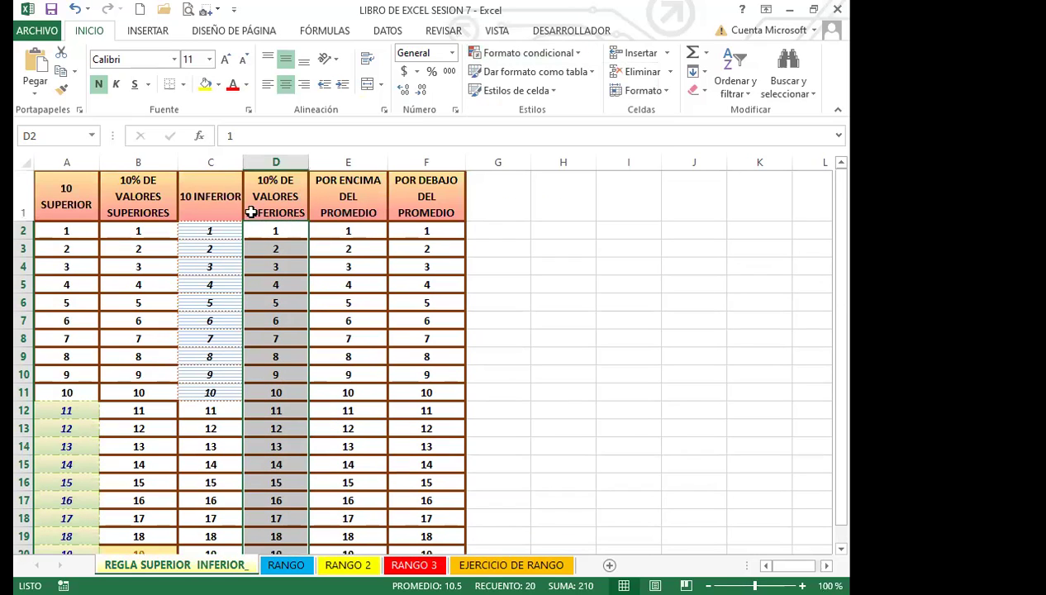
click(574, 53)
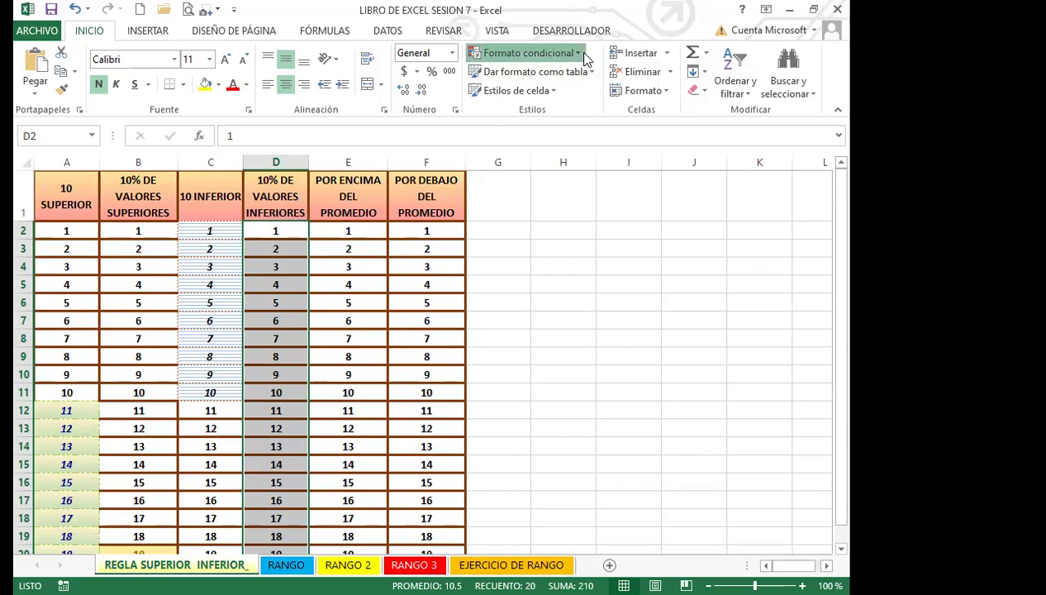
mouse_move(609, 122)
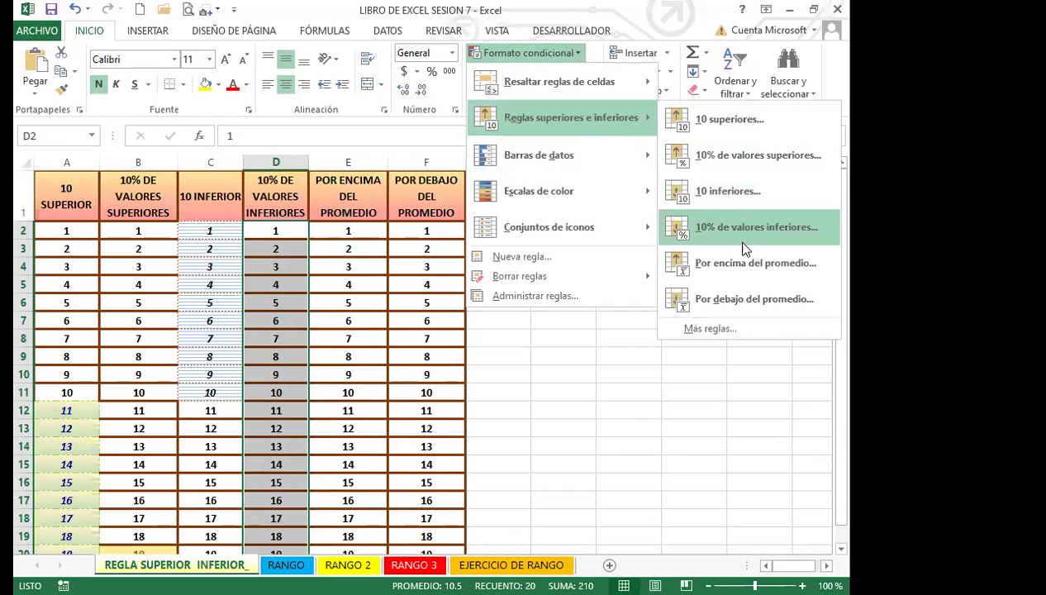
click(742, 228)
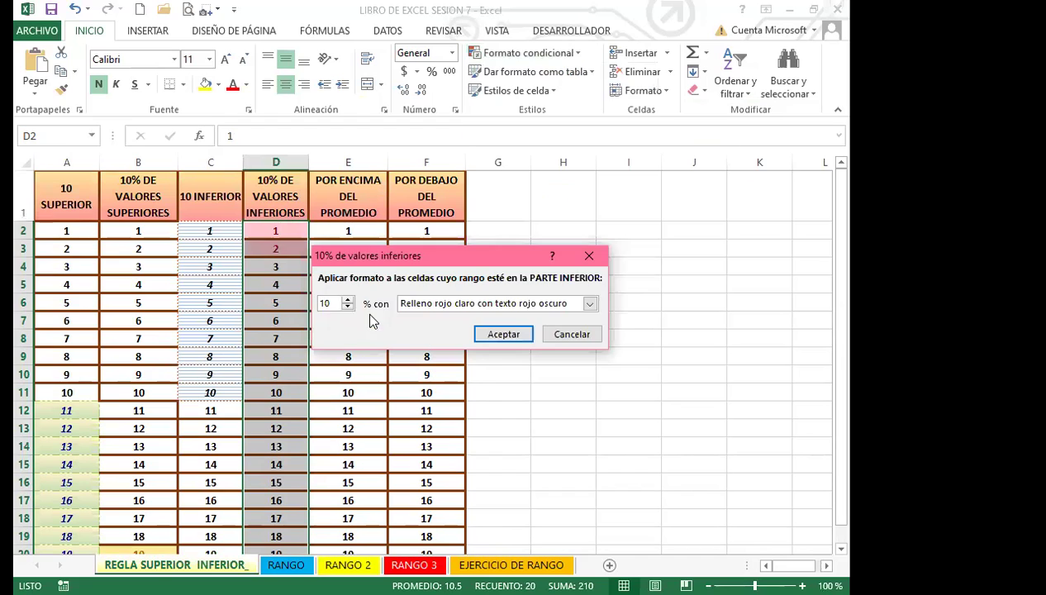
click(591, 305)
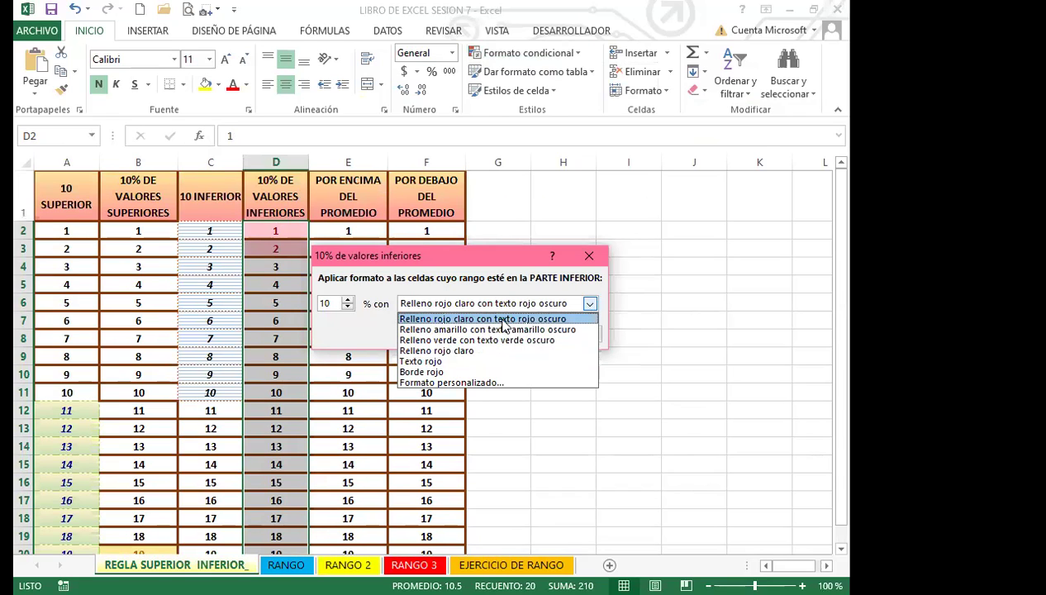
click(500, 340)
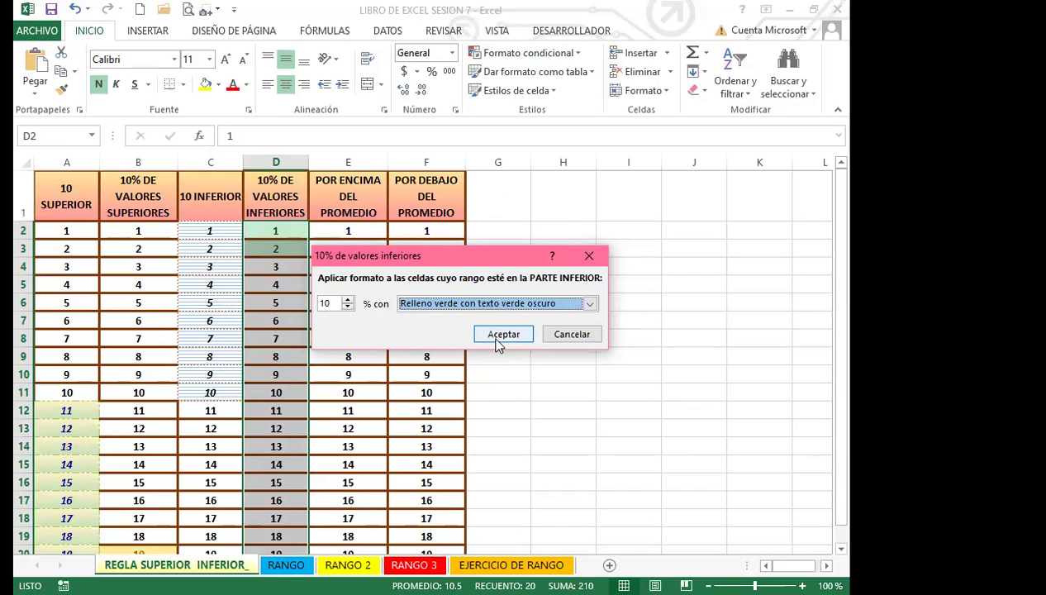
click(507, 341)
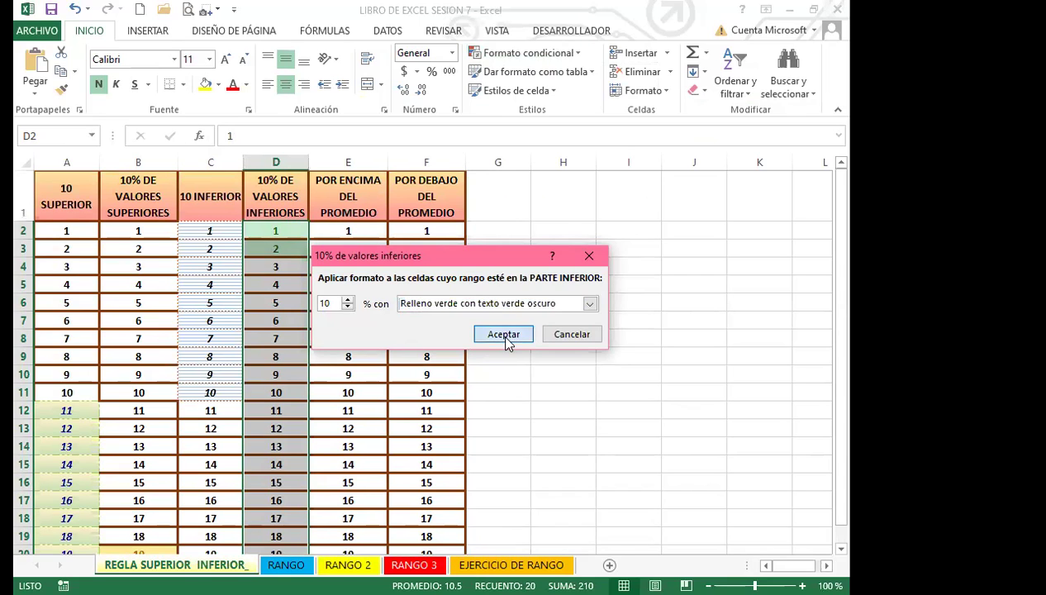
double_click(85, 31)
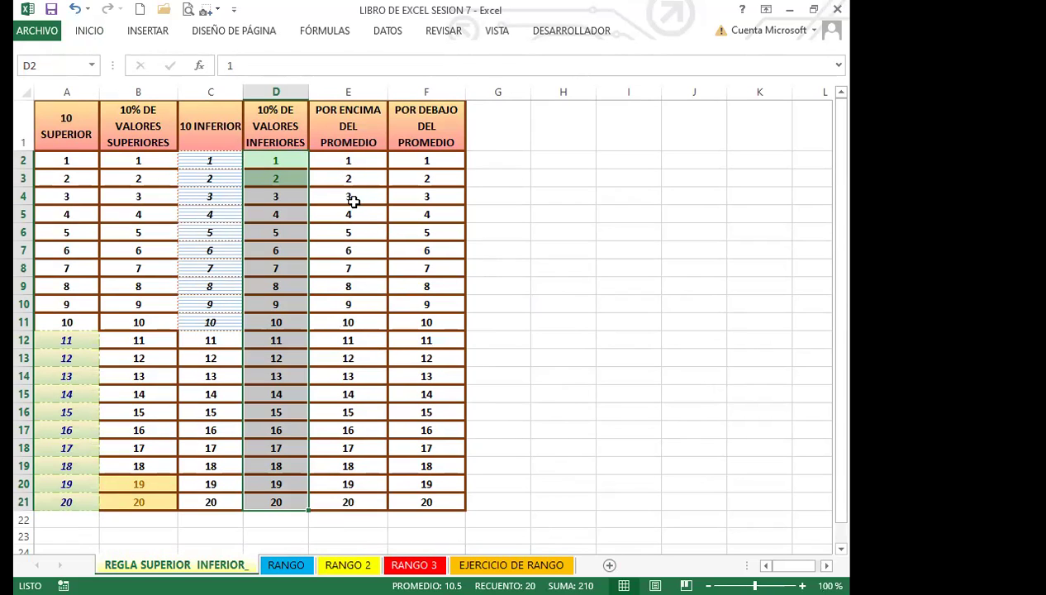
Create an above-average rule for E2:E21 and choose a custom format for it
drag(348, 161, 348, 466)
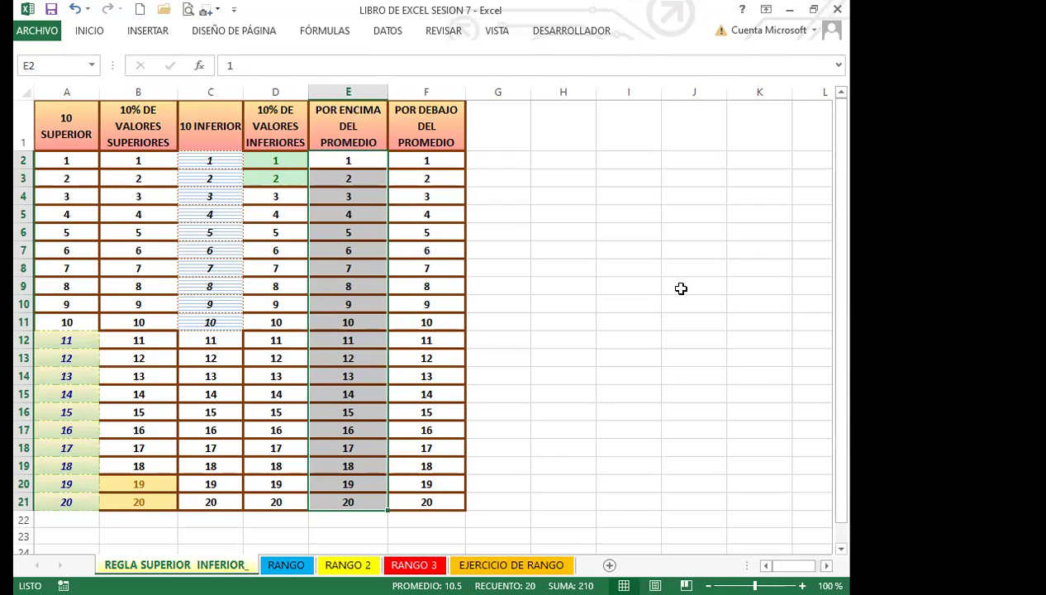
mouse_move(397, 519)
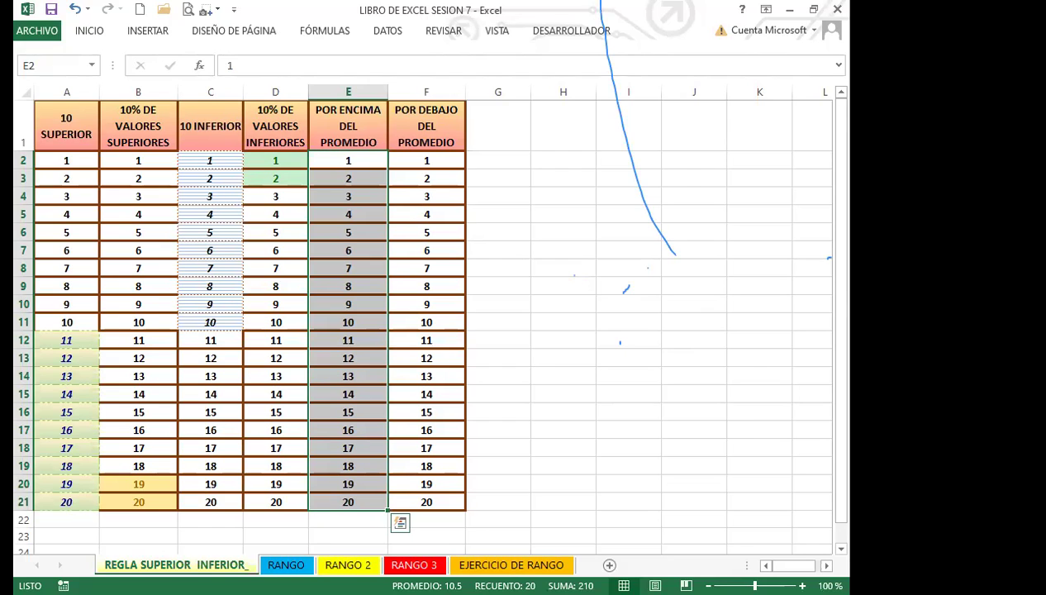
click(88, 33)
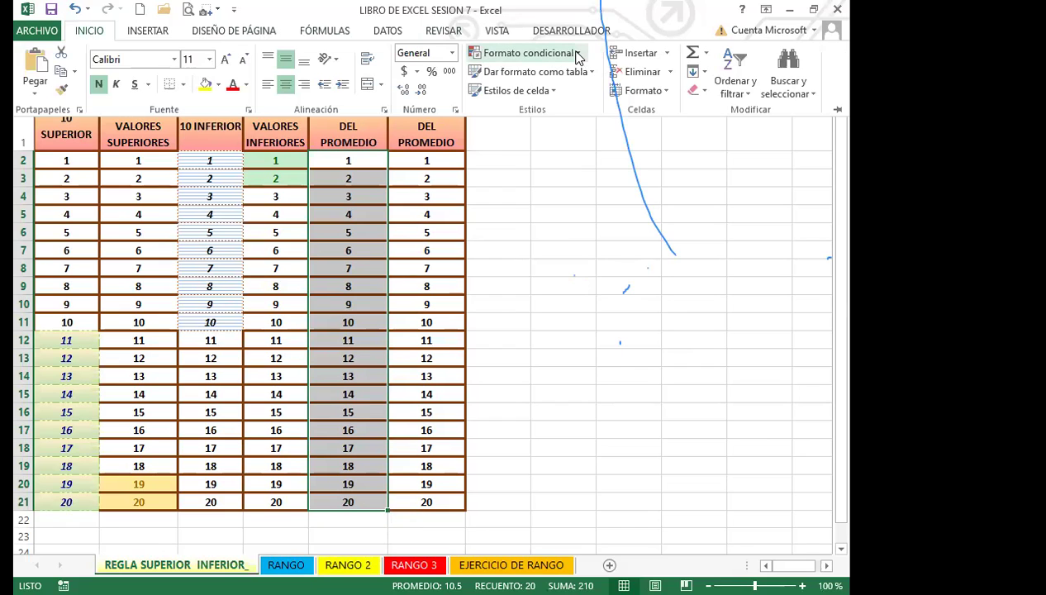
click(576, 55)
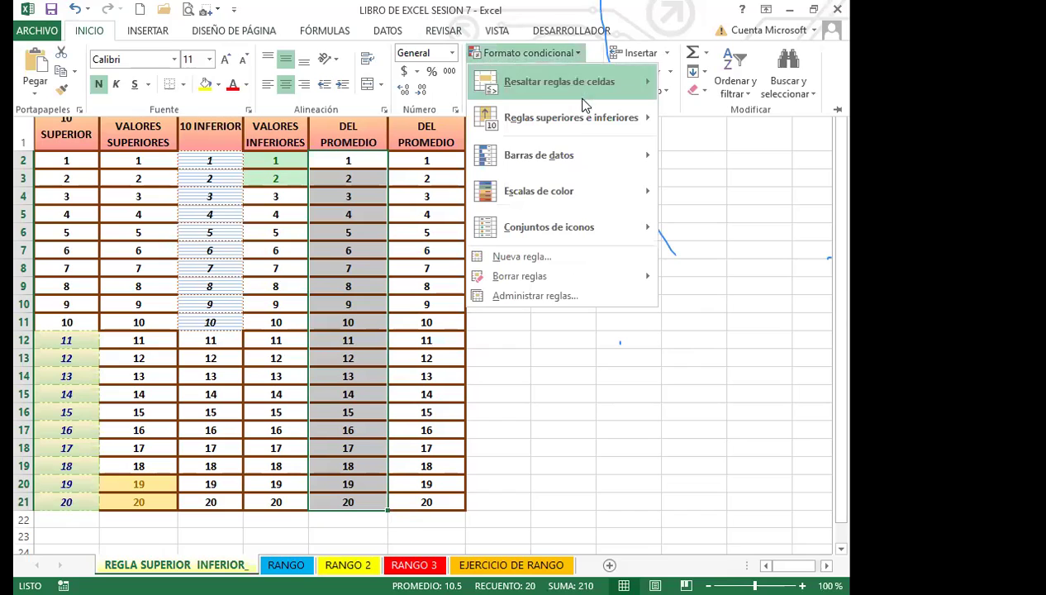
mouse_move(588, 120)
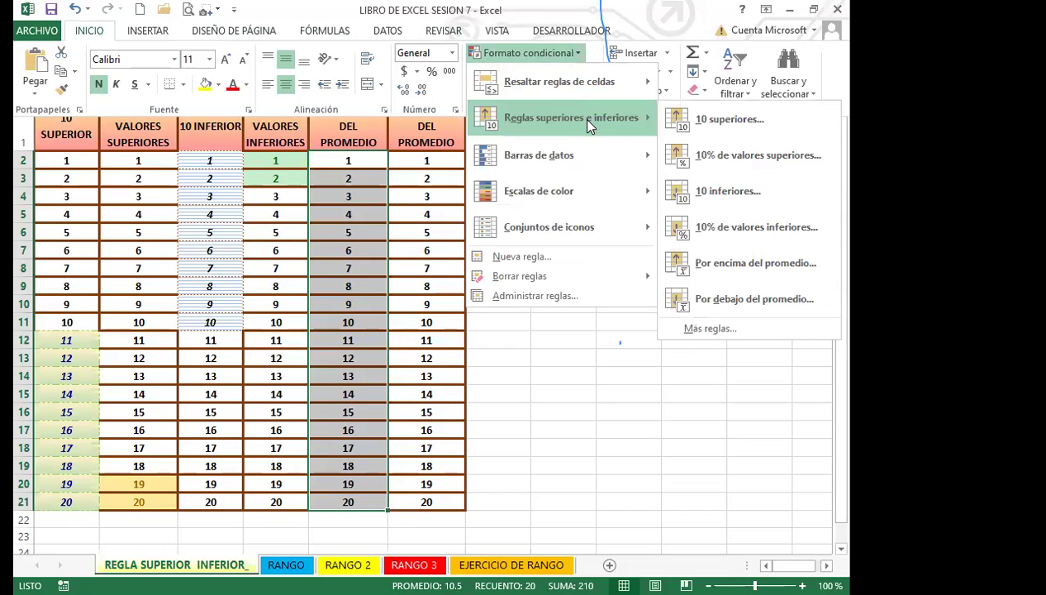
click(768, 276)
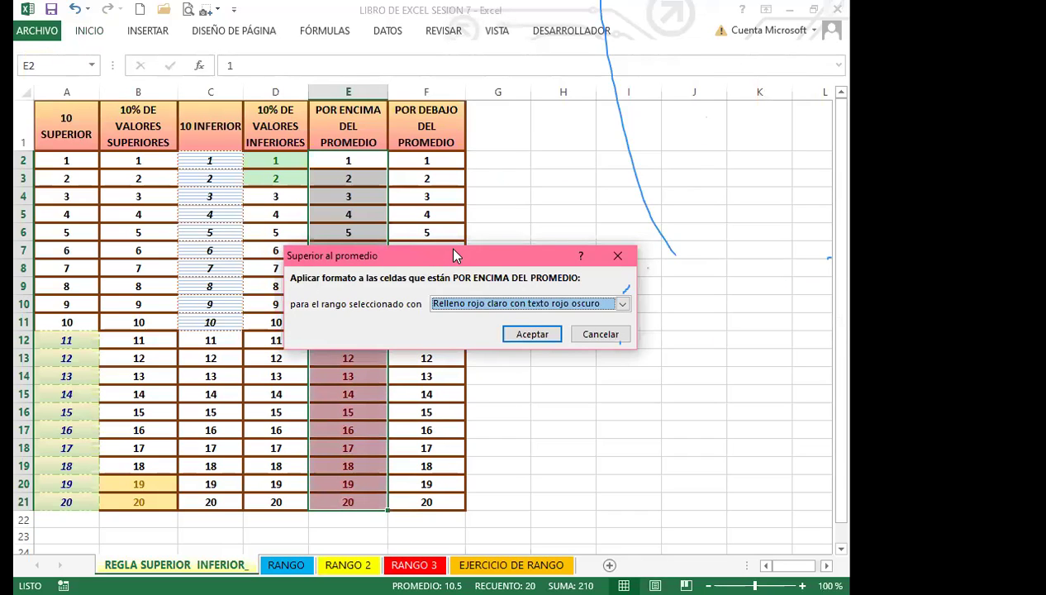
drag(450, 255, 507, 189)
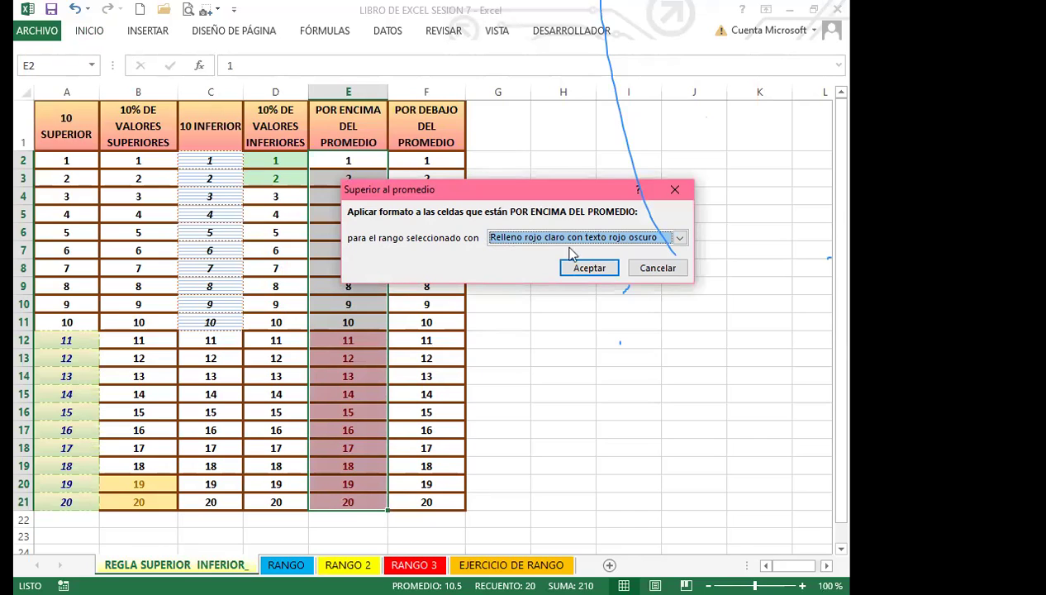
click(679, 237)
click(533, 317)
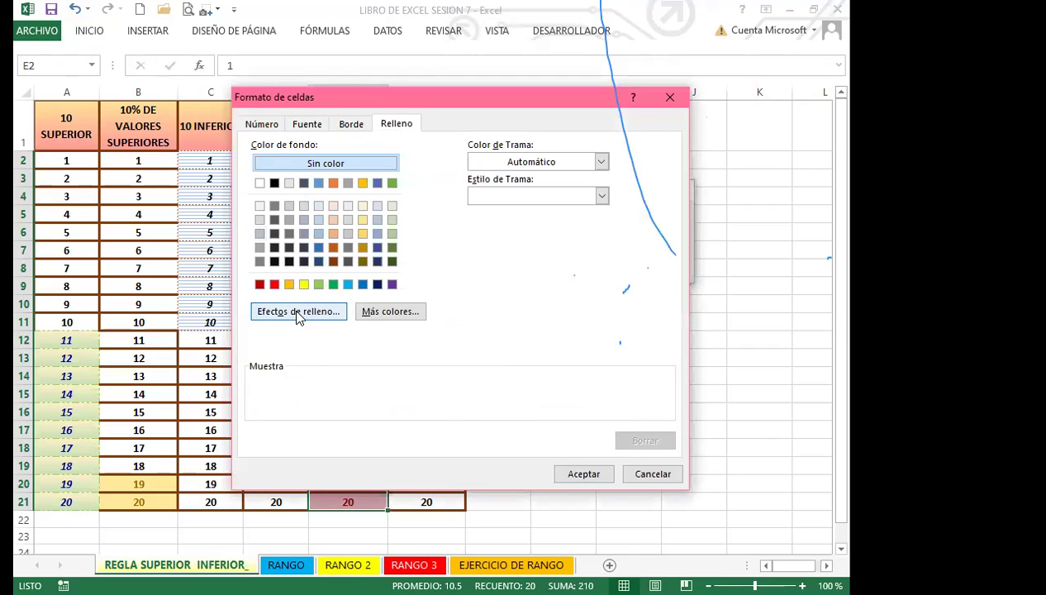
Set up a two-color gradient fill for the custom format with white as Color 1 and dark blue as Color 2
click(297, 314)
click(531, 188)
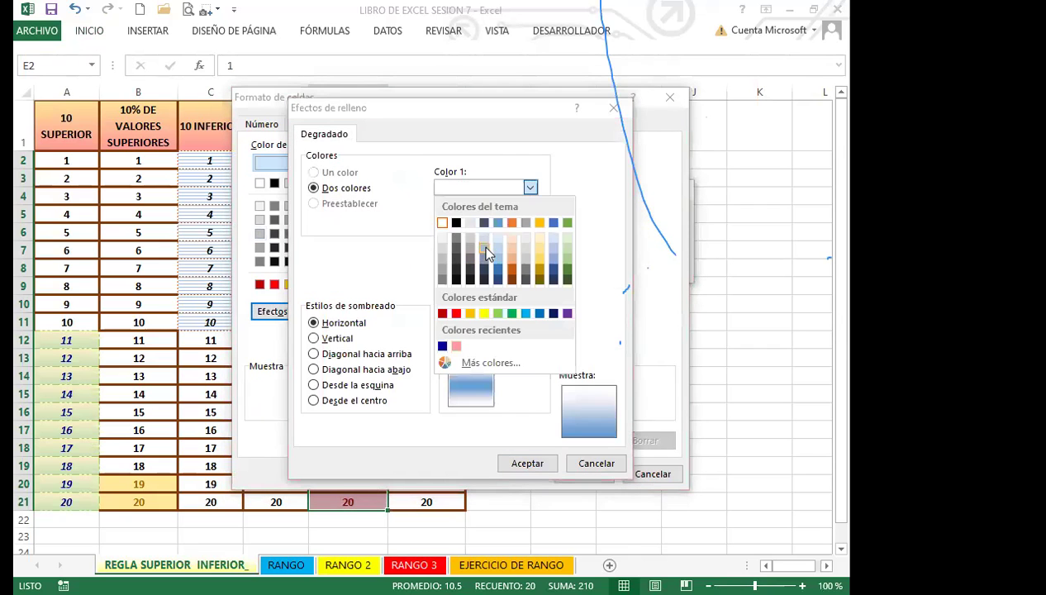
click(484, 249)
click(531, 221)
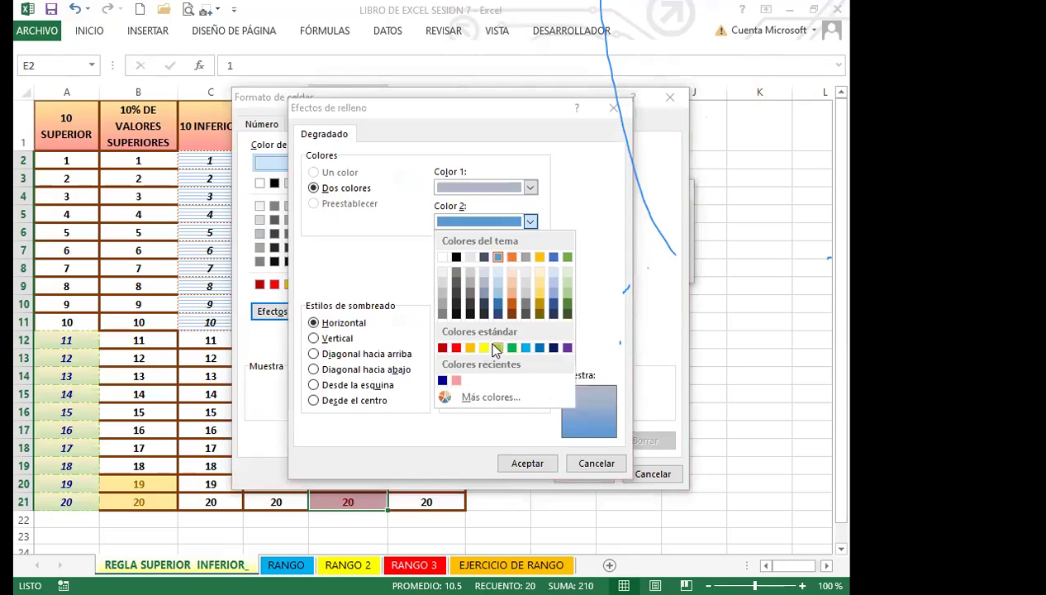
click(443, 380)
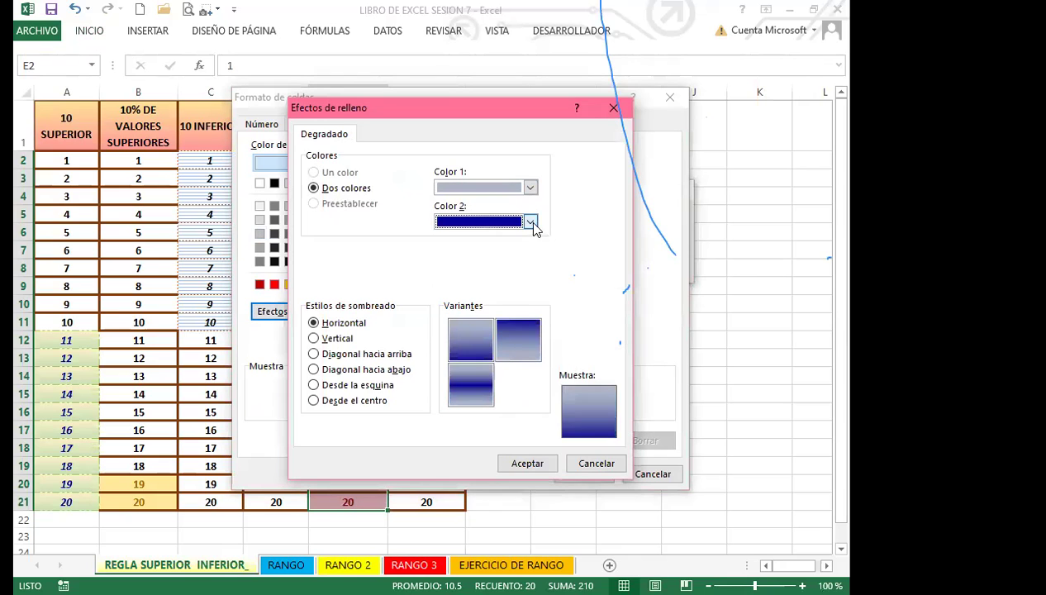
click(531, 188)
click(443, 227)
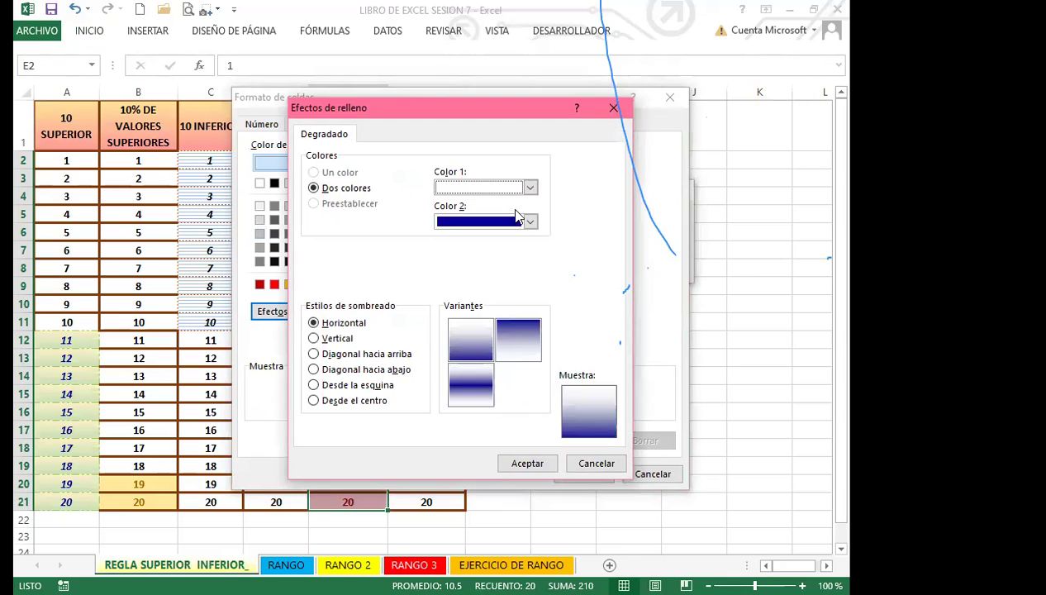
Change the gradient's Color 2 to blue-grey with shading from the center, and apply the above-average rule to column E
click(530, 221)
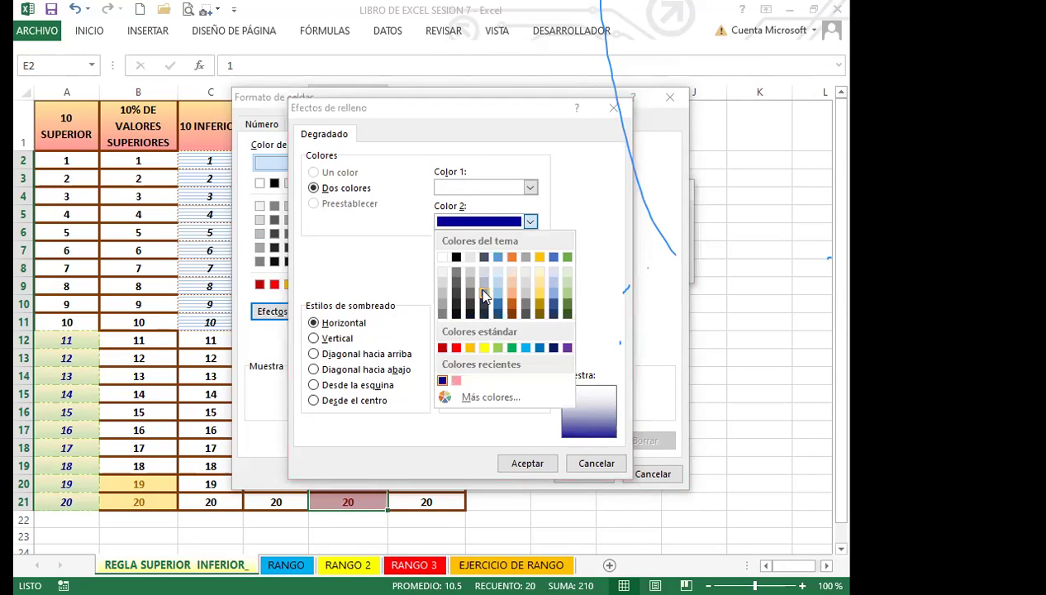
click(484, 298)
click(313, 400)
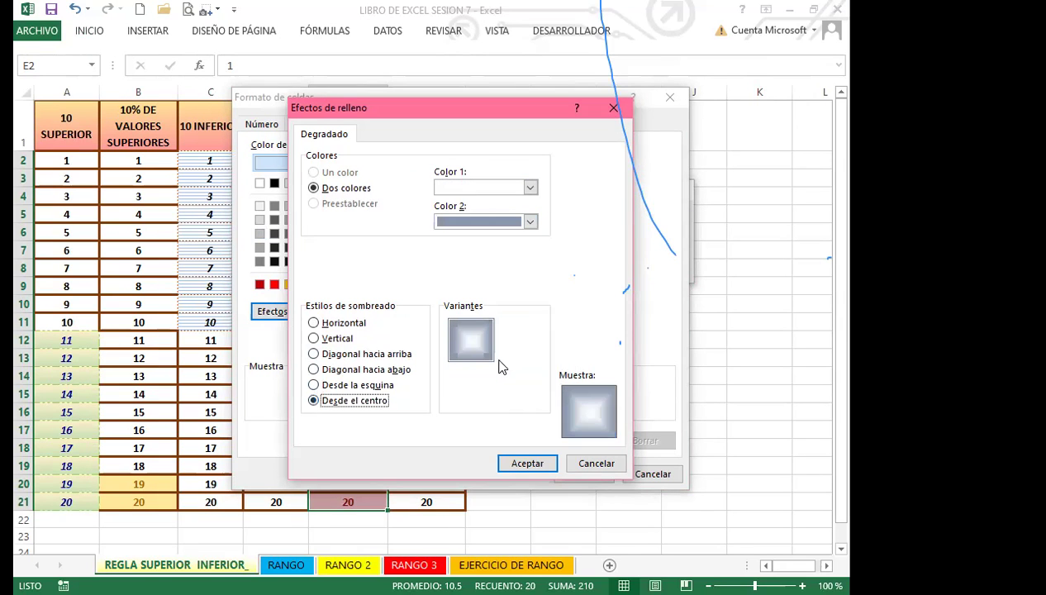
click(525, 464)
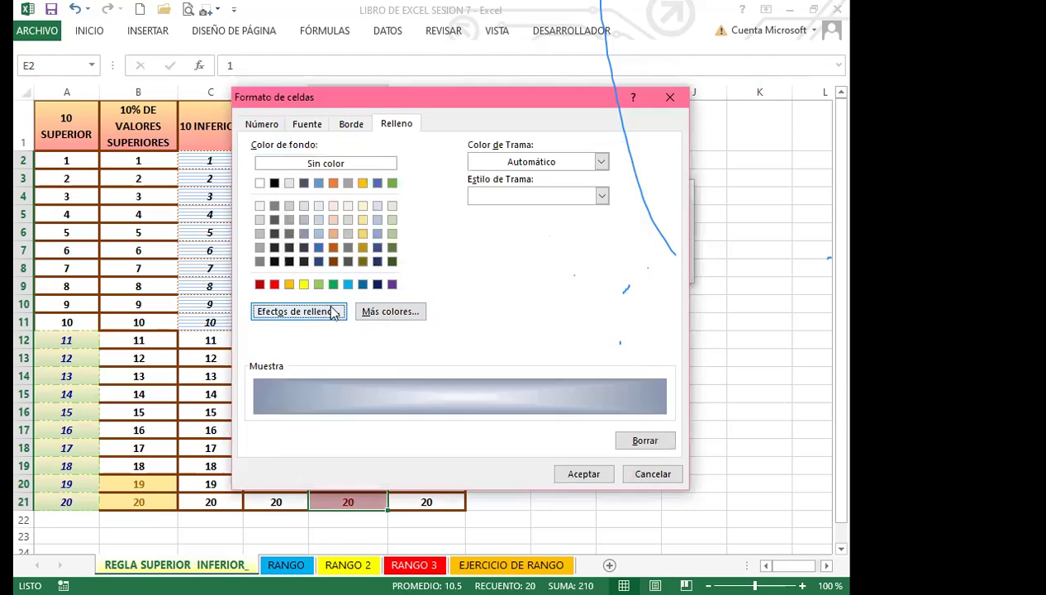
click(562, 471)
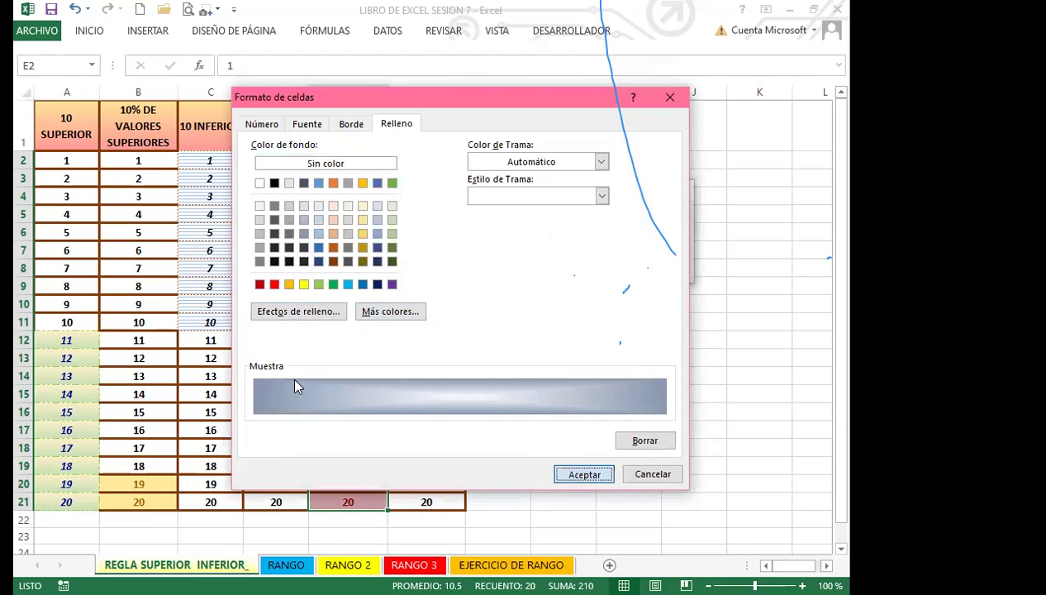
click(584, 269)
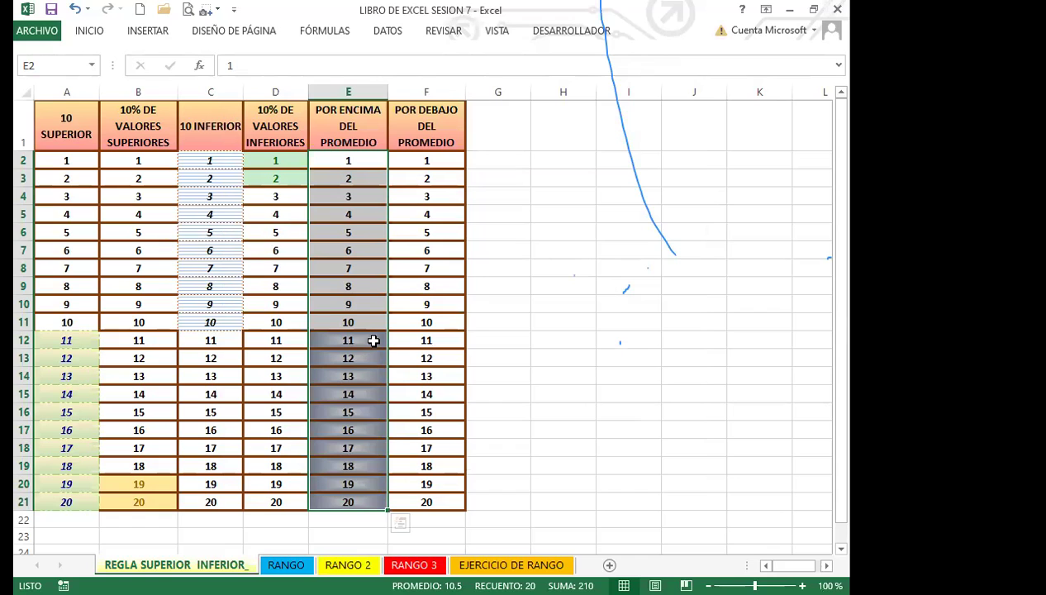
Create a below-average rule for F2:F21 and choose a custom format for it
drag(445, 162, 428, 502)
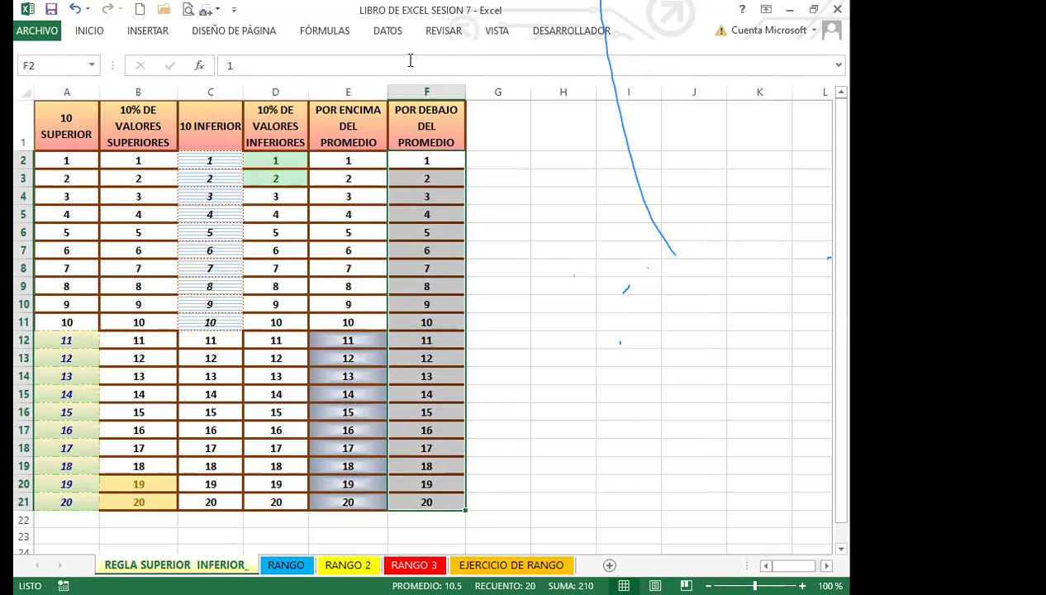
click(89, 31)
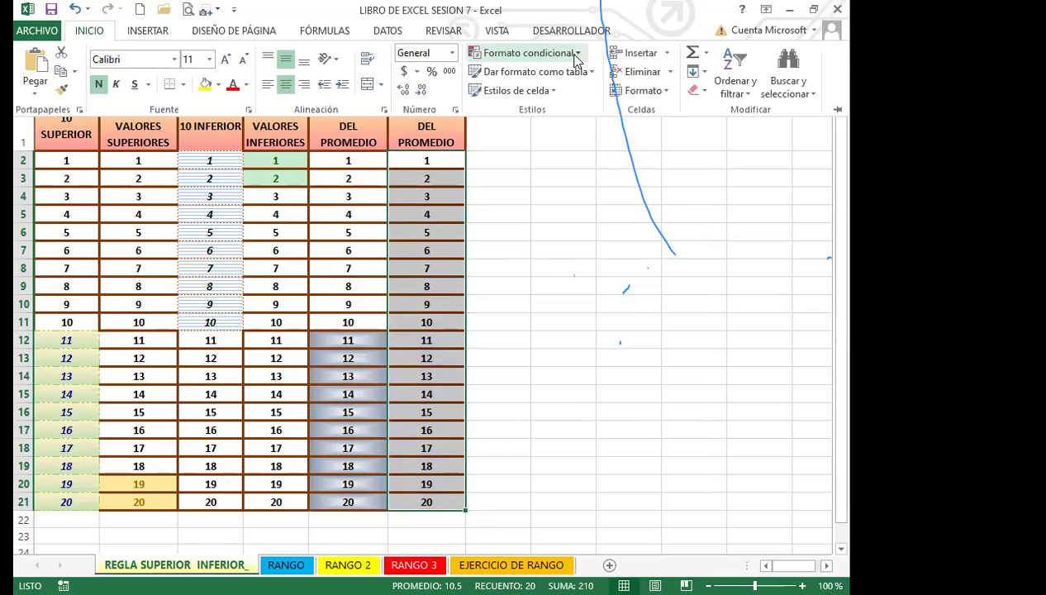
click(528, 53)
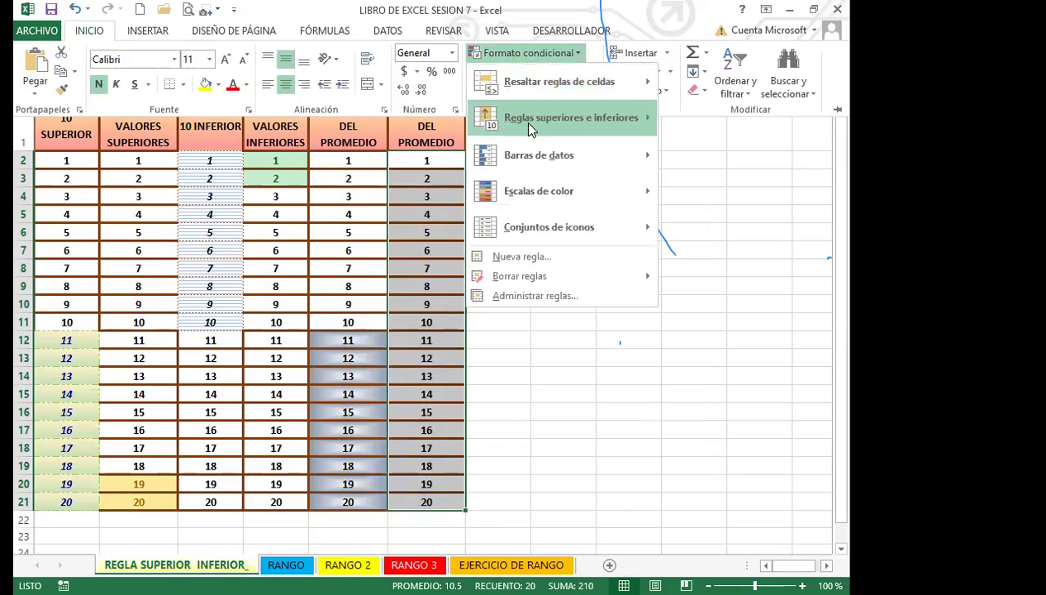
mouse_move(529, 126)
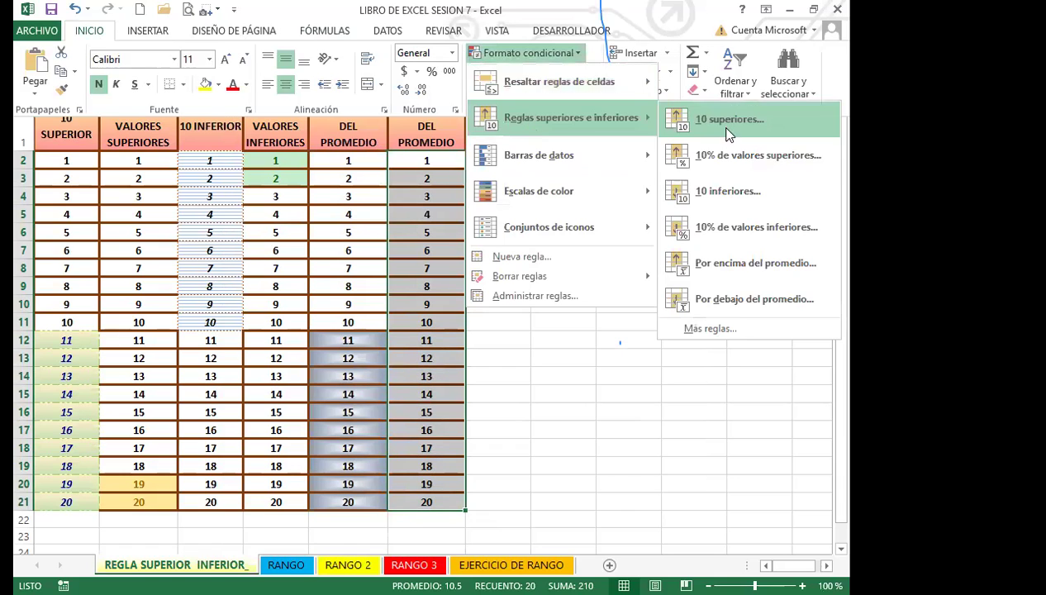
click(768, 299)
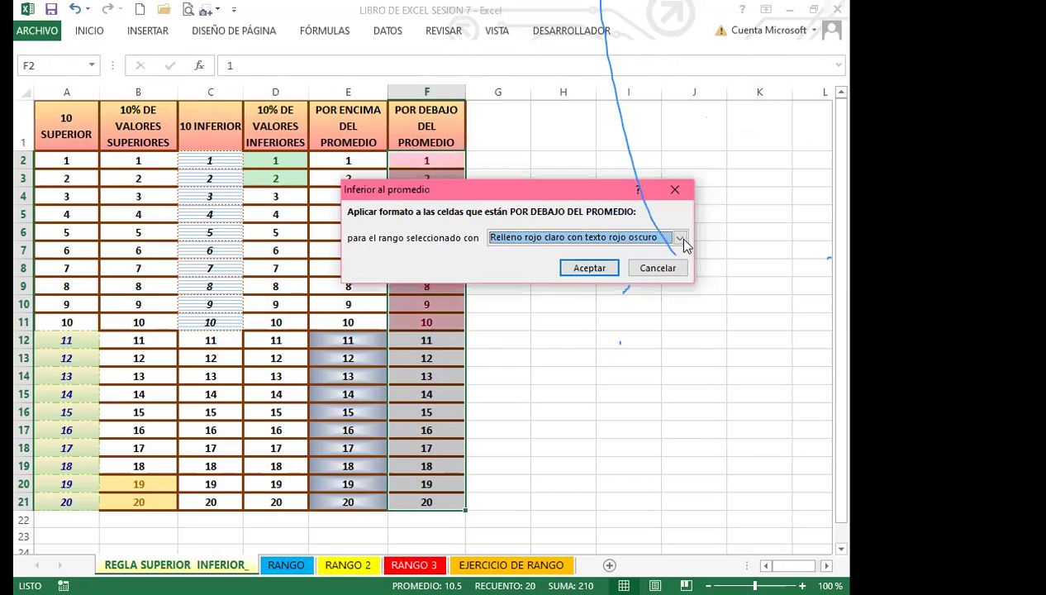
click(679, 238)
click(545, 315)
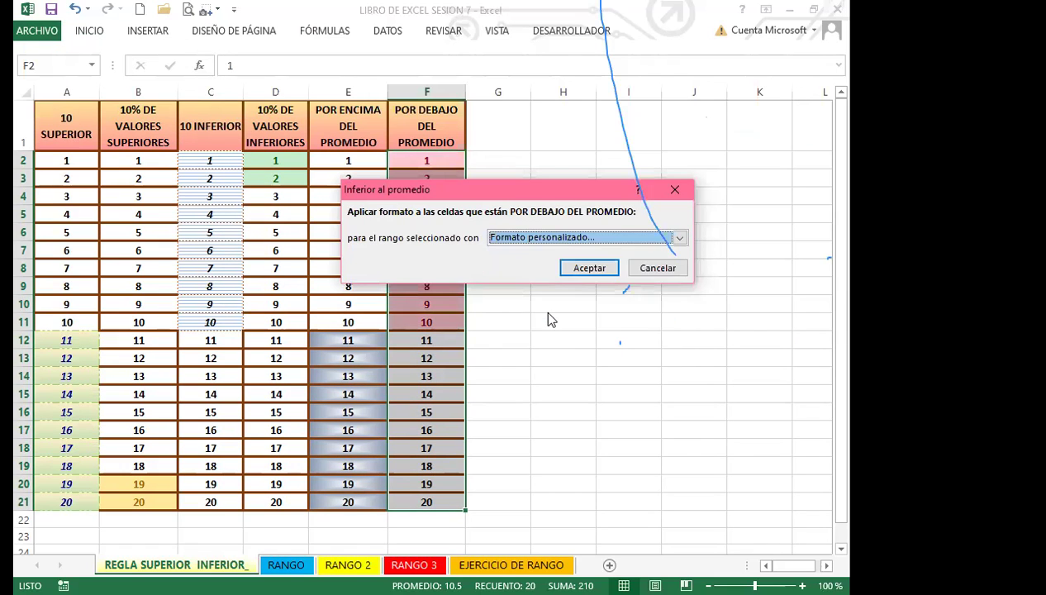
Set the custom fill to a pink pattern color with the sparsest dotted style, and apply the below-average rule to column F
click(657, 96)
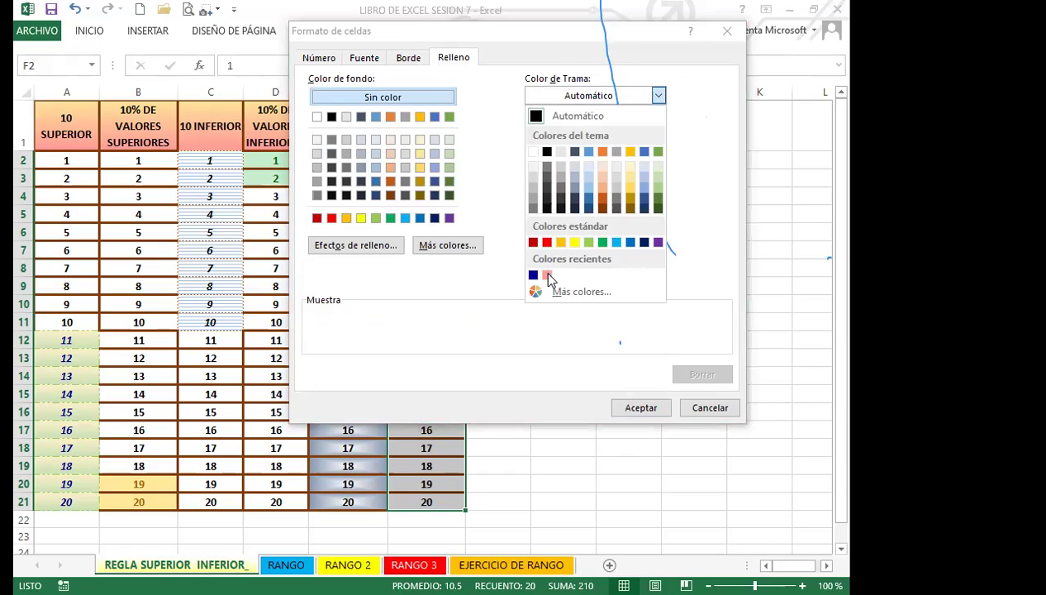
click(548, 276)
click(659, 130)
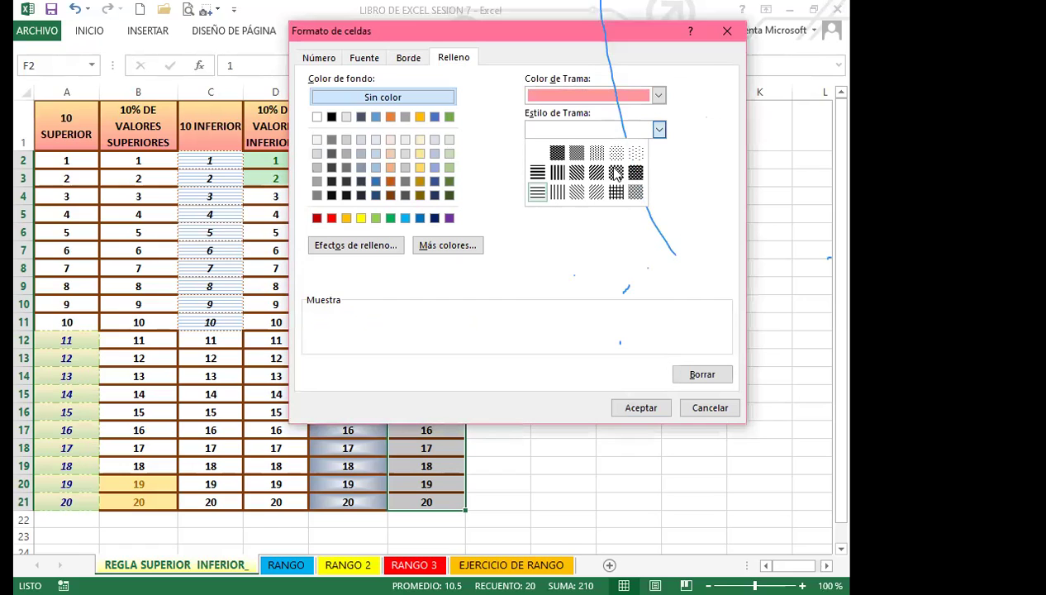
click(636, 154)
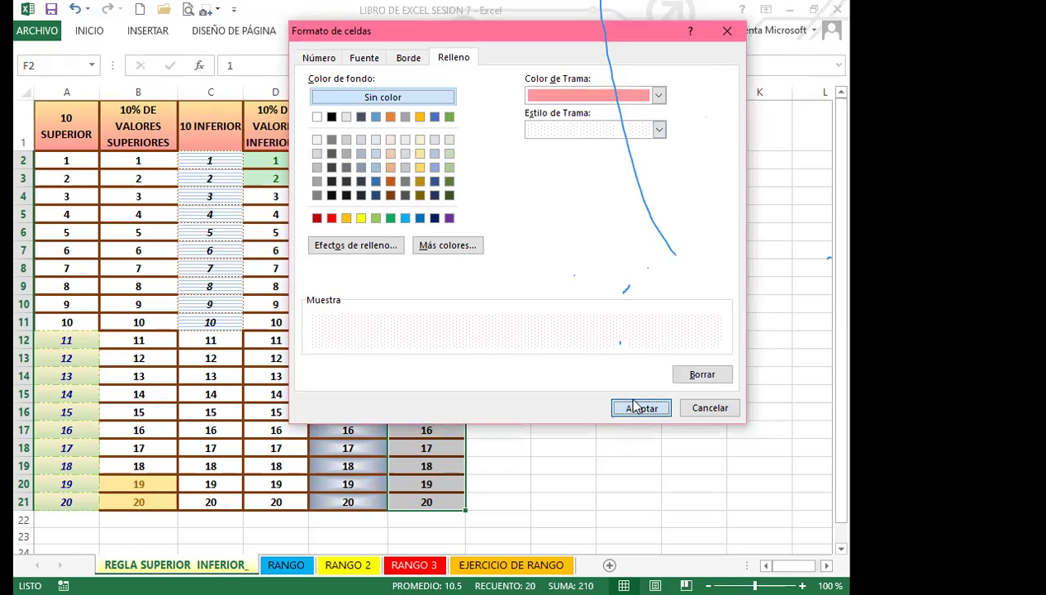
click(635, 405)
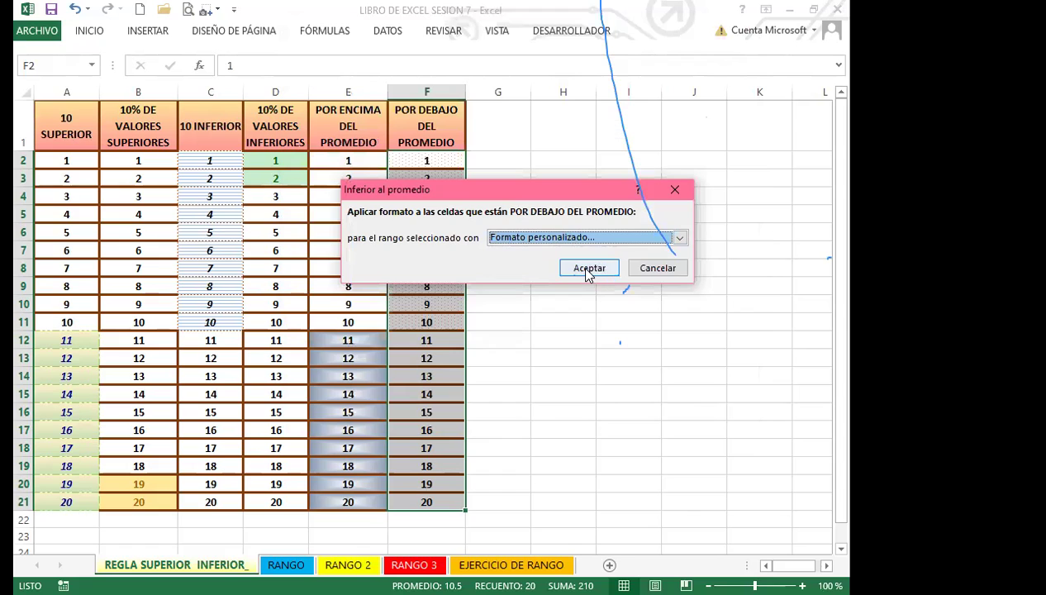
click(584, 267)
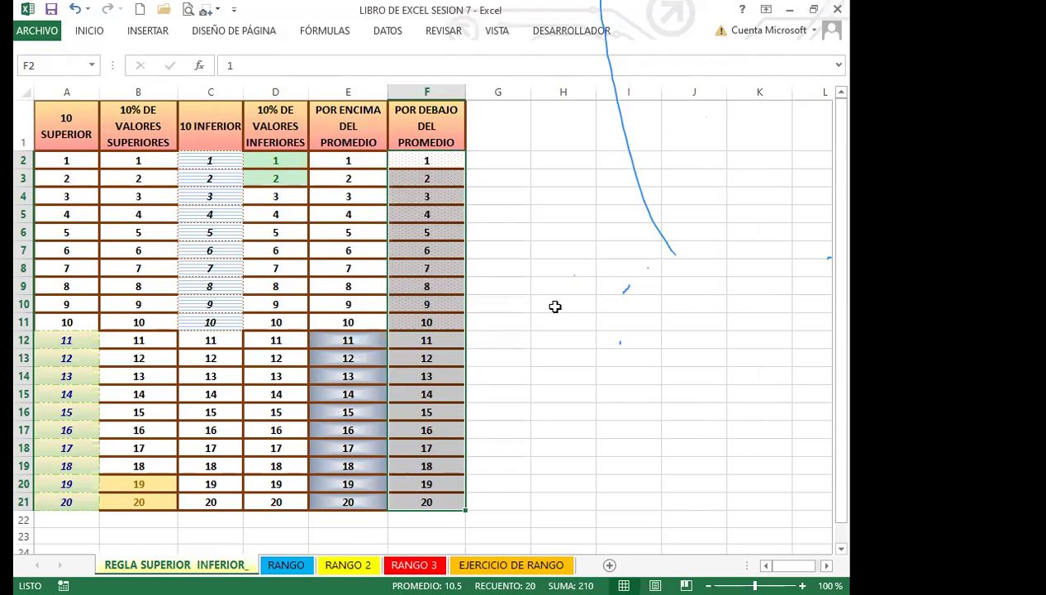
click(554, 307)
key(Right)
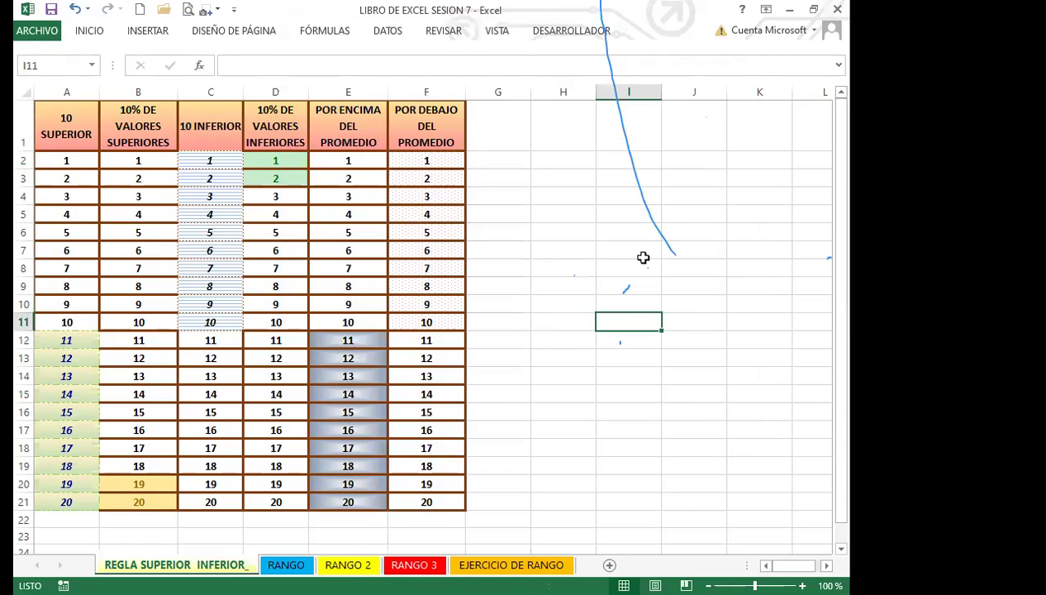
key(Up)
key(Up)
key(Up)
key(Up)
key(Up)
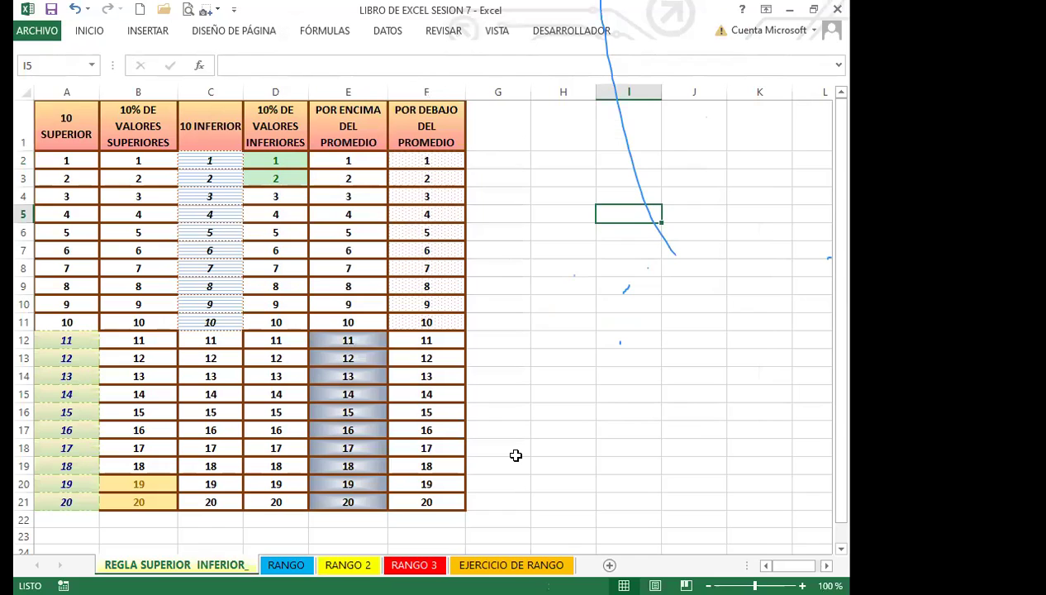
click(563, 336)
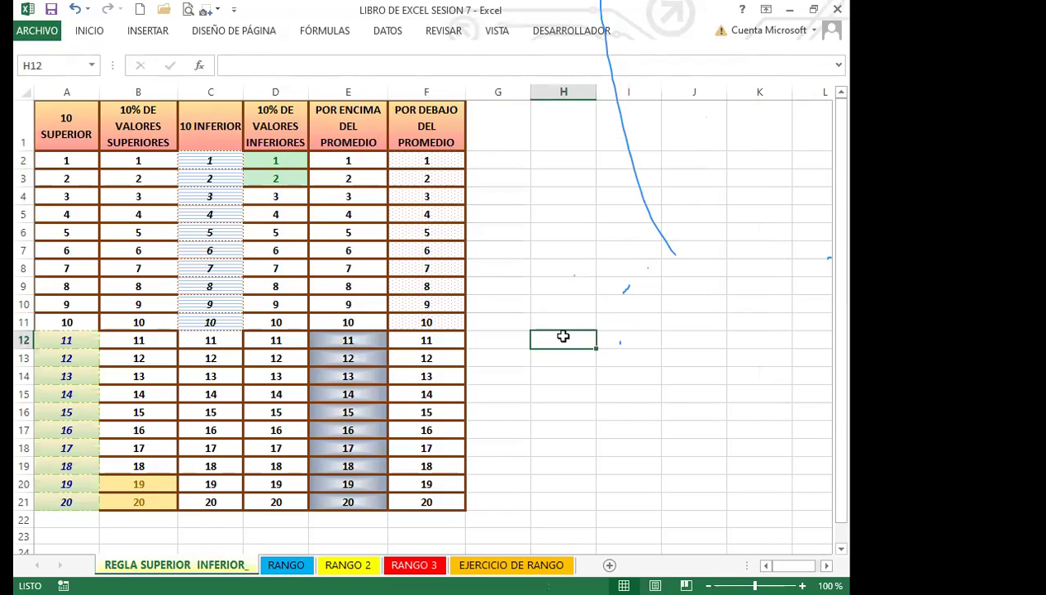
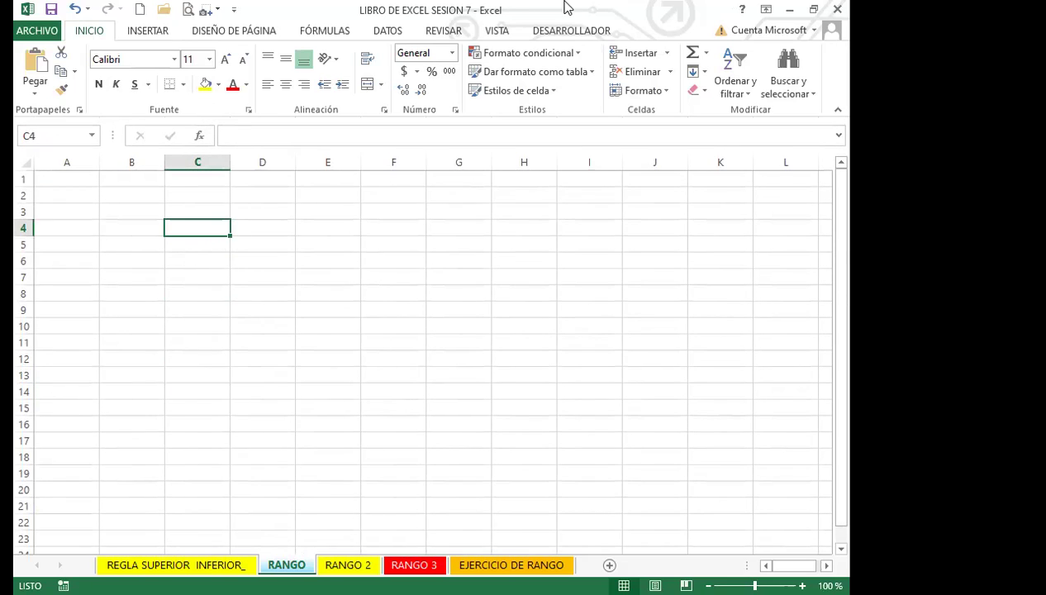
Select A1:F10 on the RANGO sheet, and reselect from A1 to cover only A1:D10
click(93, 241)
click(66, 179)
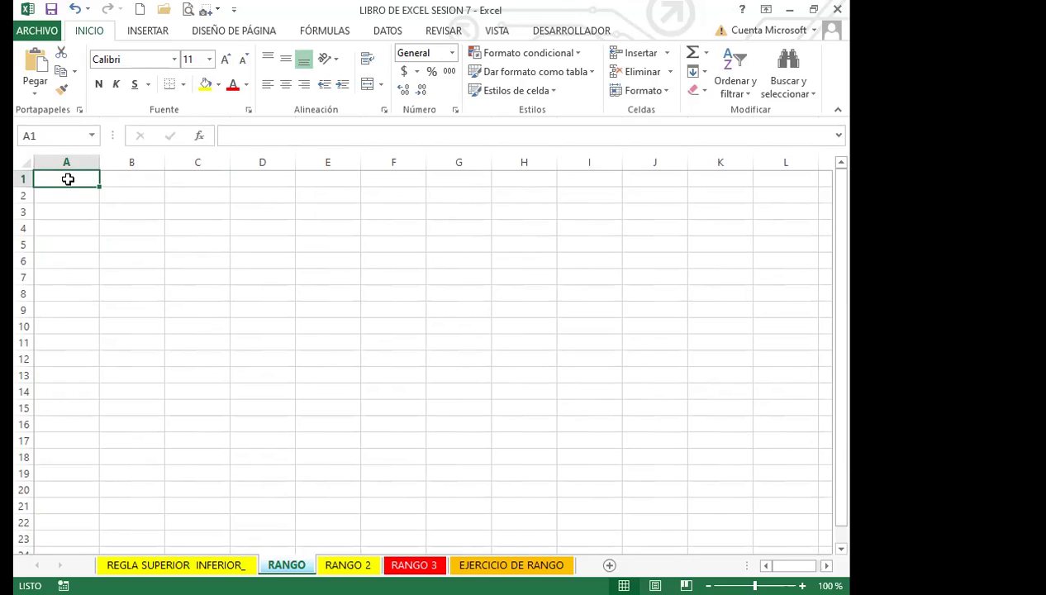
drag(86, 178, 375, 240)
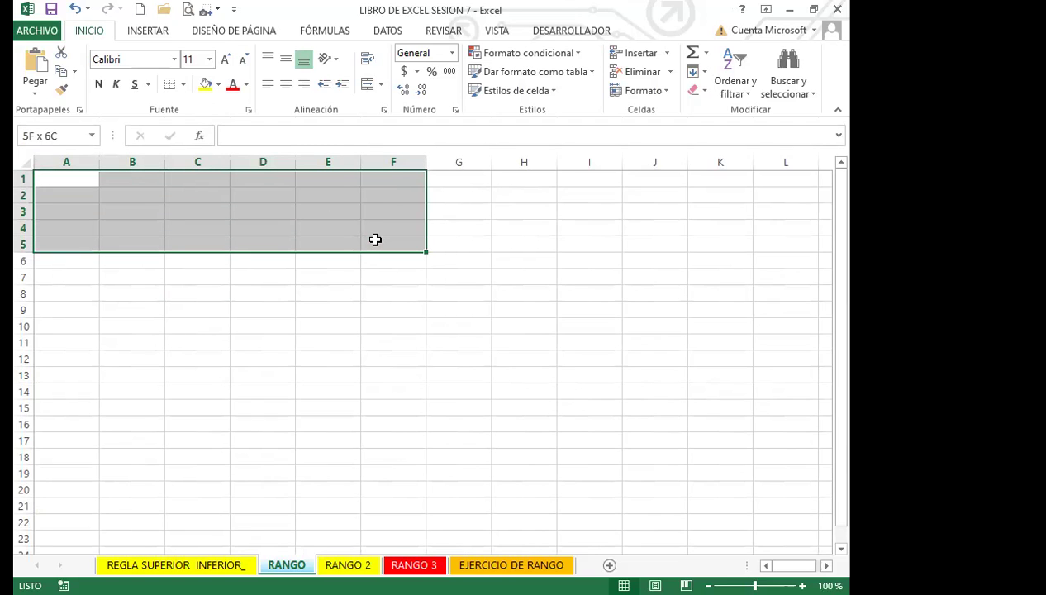
drag(375, 239, 363, 328)
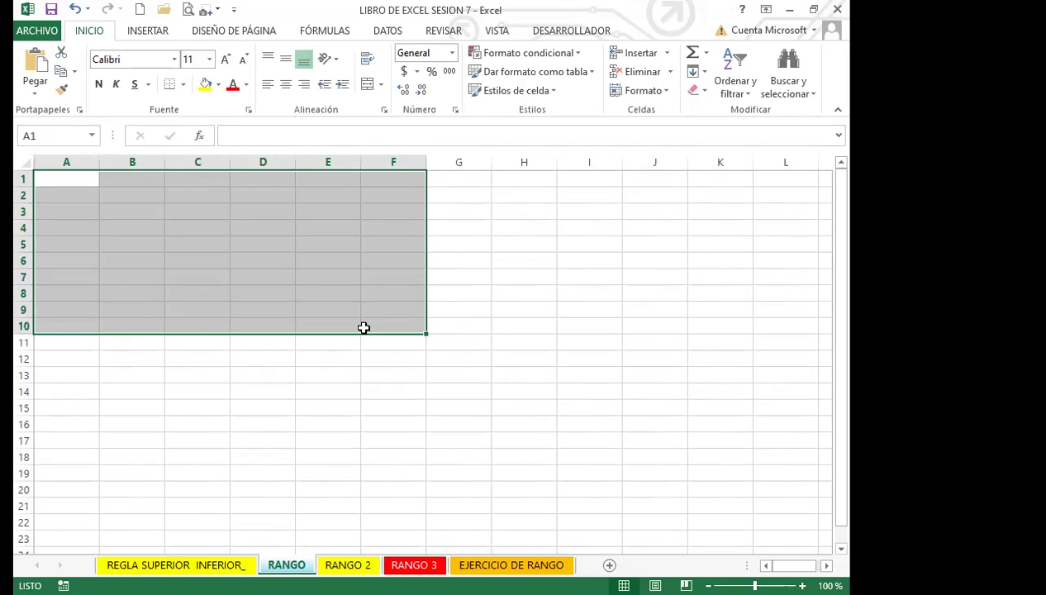
drag(59, 176, 269, 318)
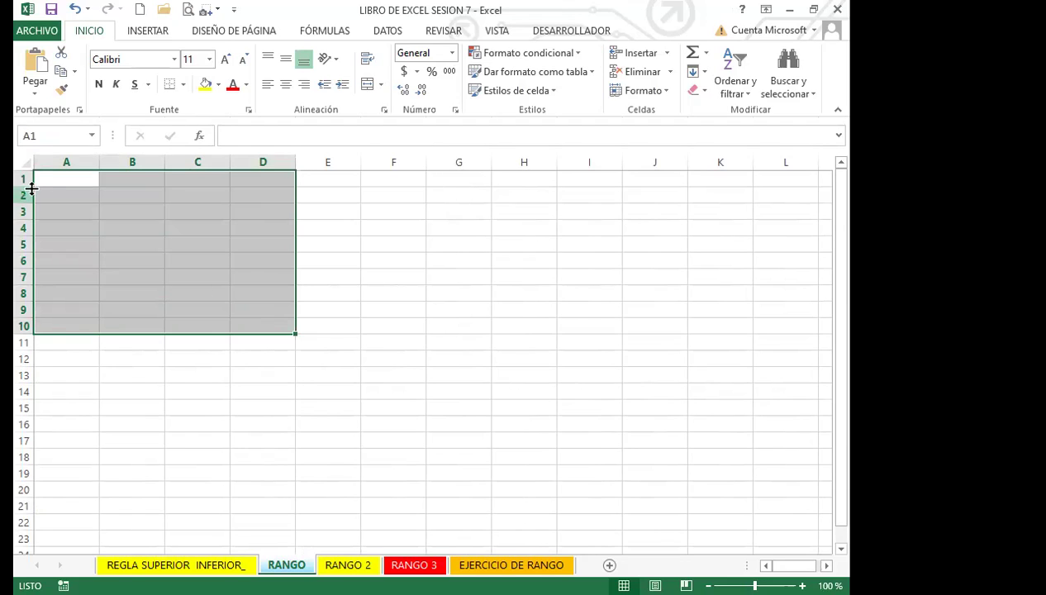
Reselect A1:D10 by extending the selection from A1 down ten rows and across four columns, and release the selection
click(83, 179)
key(shift+Down)
key(shift+Down)
key(shift+Down)
key(shift+Down)
key(shift+Down)
key(shift+Down)
key(shift+Down)
key(shift+Down)
key(shift+Down)
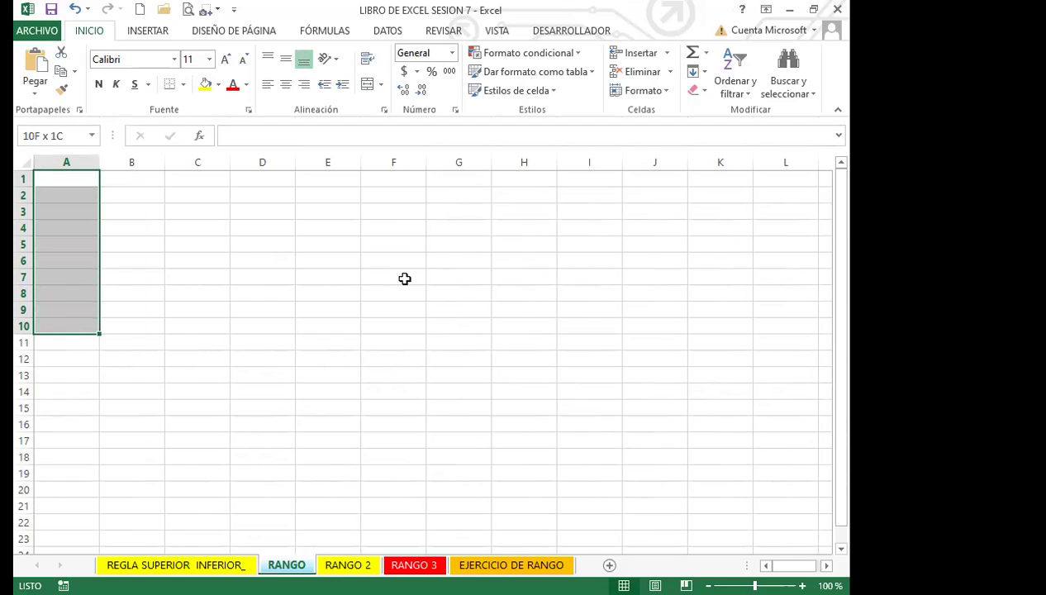
key(shift+Right)
key(shift+Right)
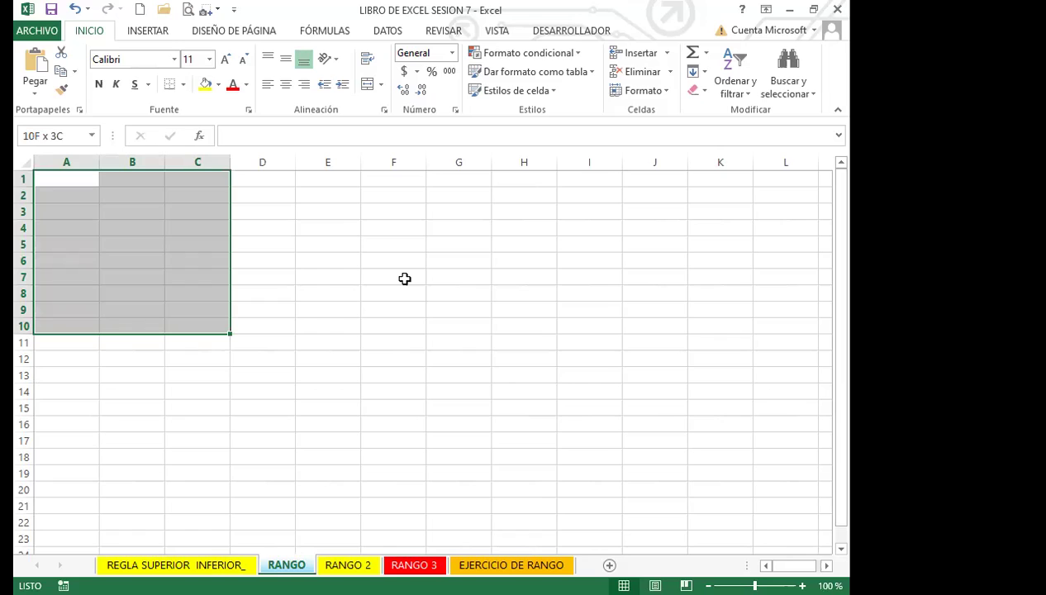
key(shift+Right)
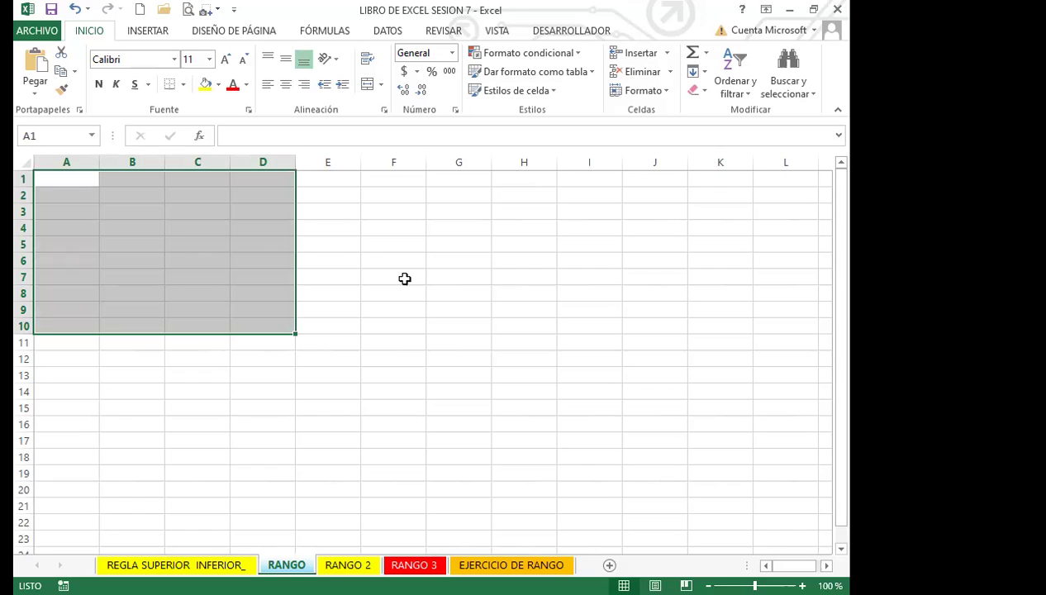
click(602, 231)
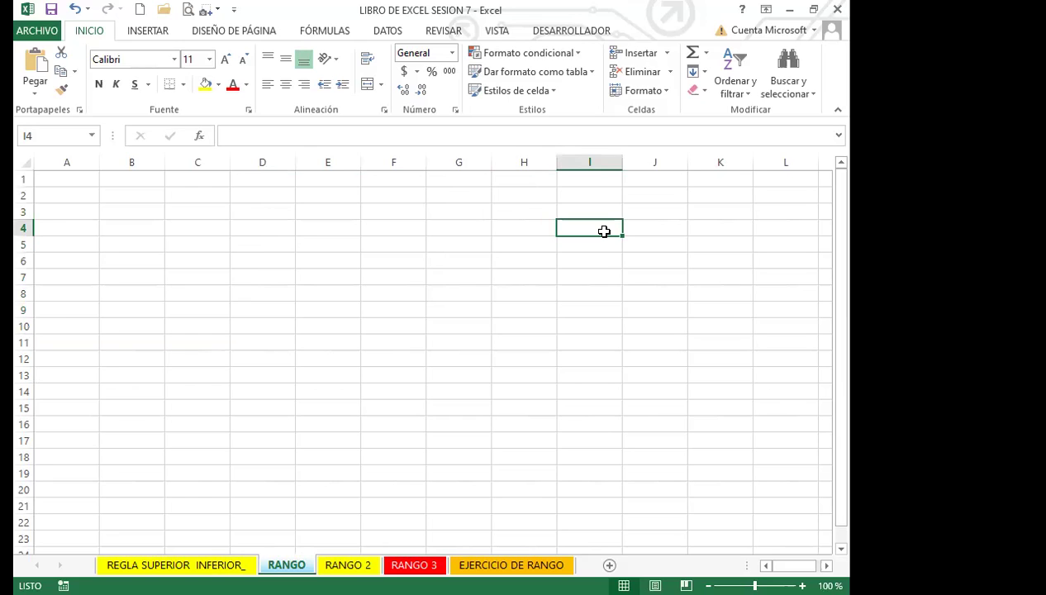
Name the range A1:D10 on the RANGO sheet EJEMPLO_7
drag(51, 180, 263, 318)
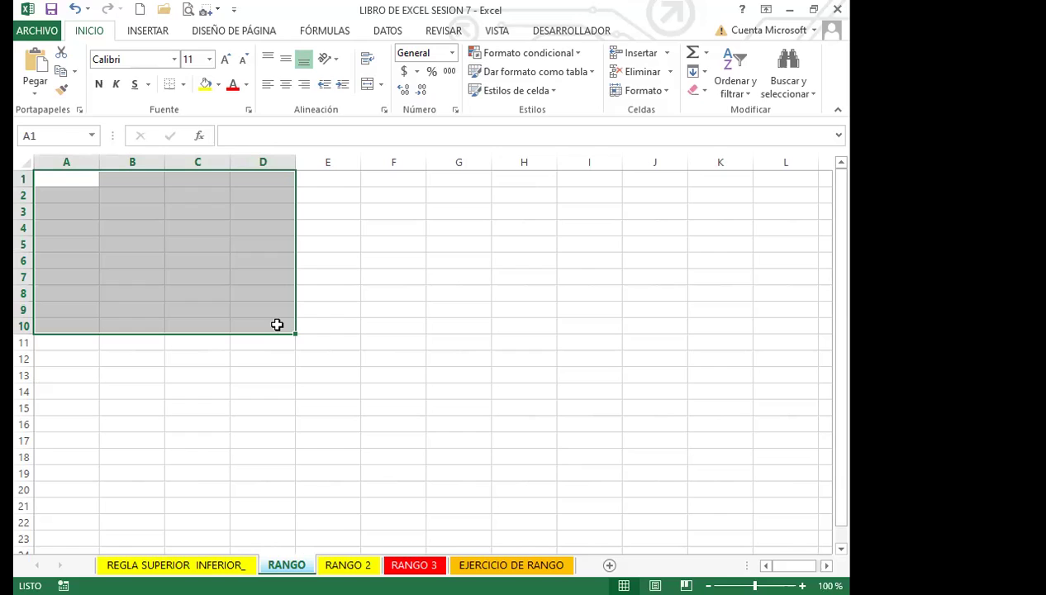
click(52, 135)
text(EJEMPLO_)
text(7)
key(Return)
Move to cell L10 and go back to the range through its defined name EJEMPLO_7
click(785, 324)
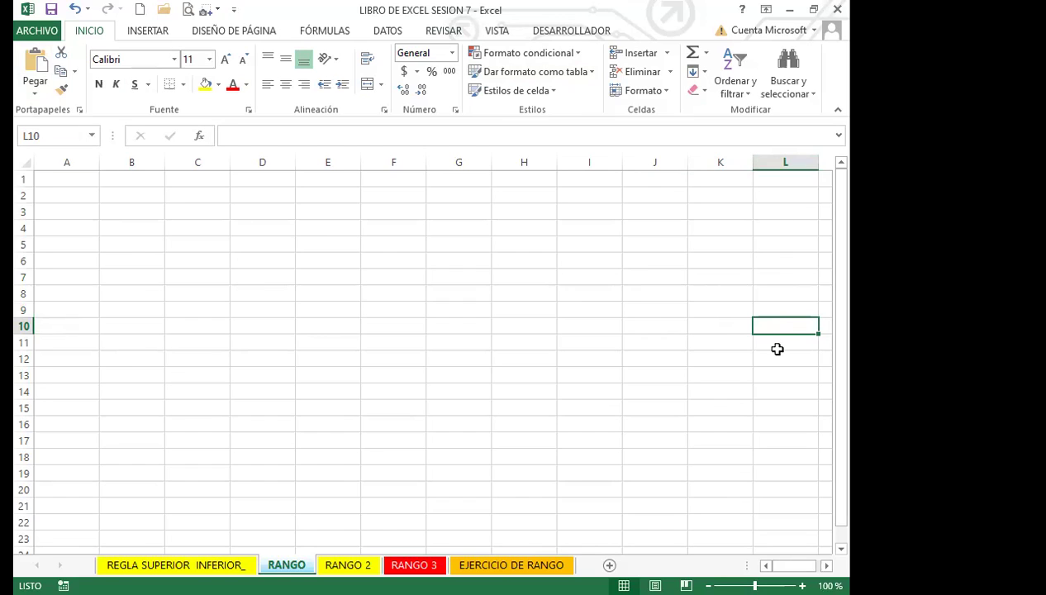
click(91, 137)
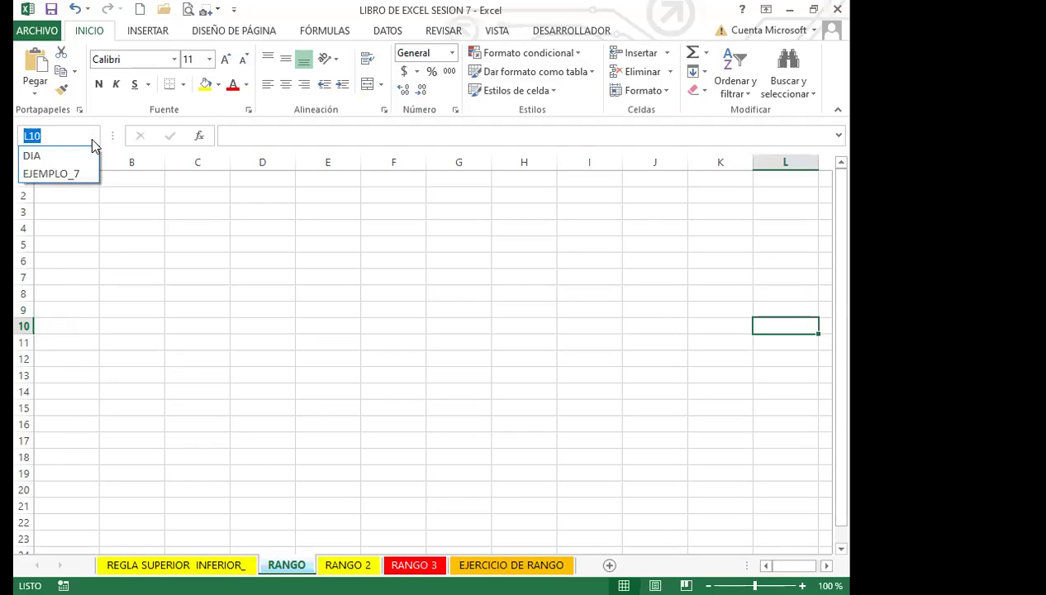
click(48, 175)
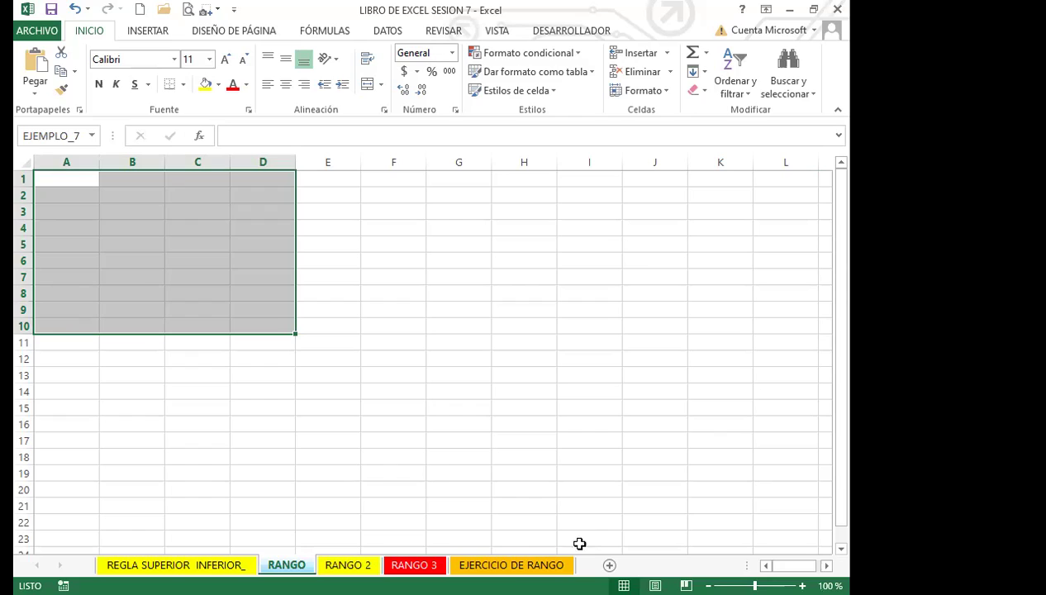
Add a new sheet after RANGO and go from it to the named range EJEMPLO_7
click(609, 564)
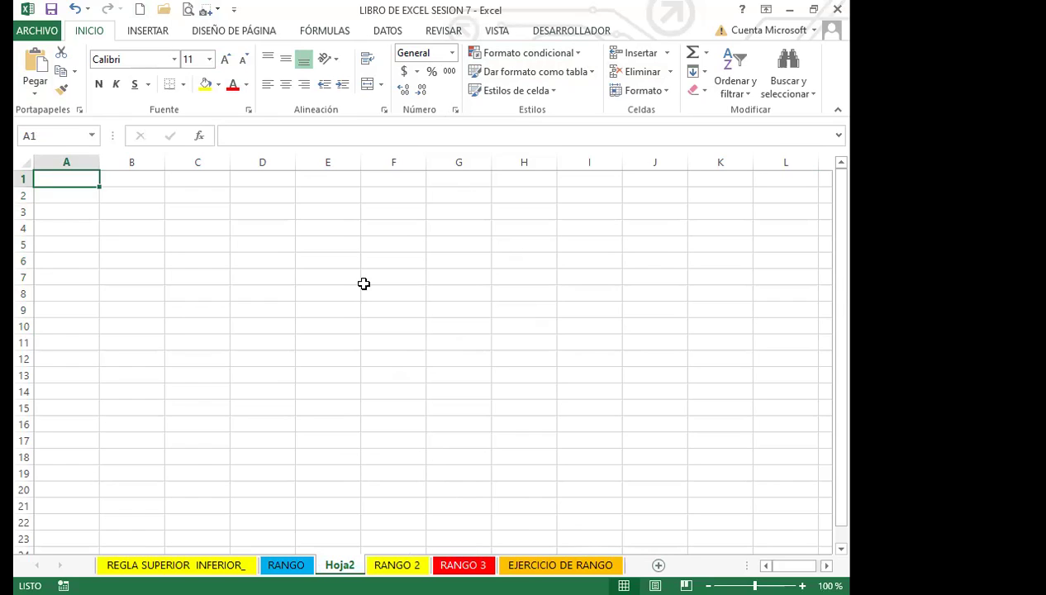
click(93, 135)
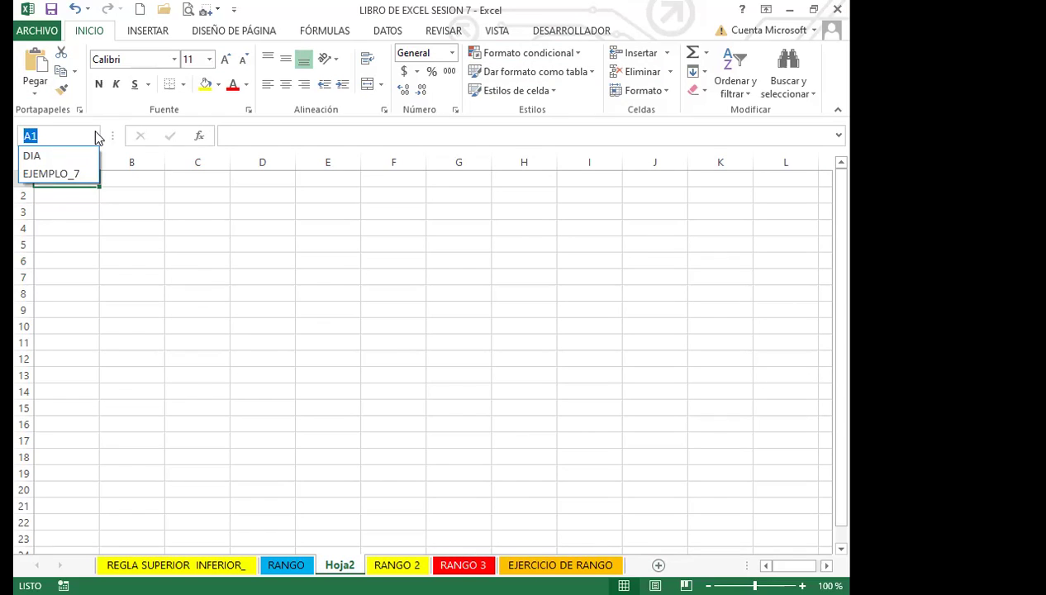
click(51, 175)
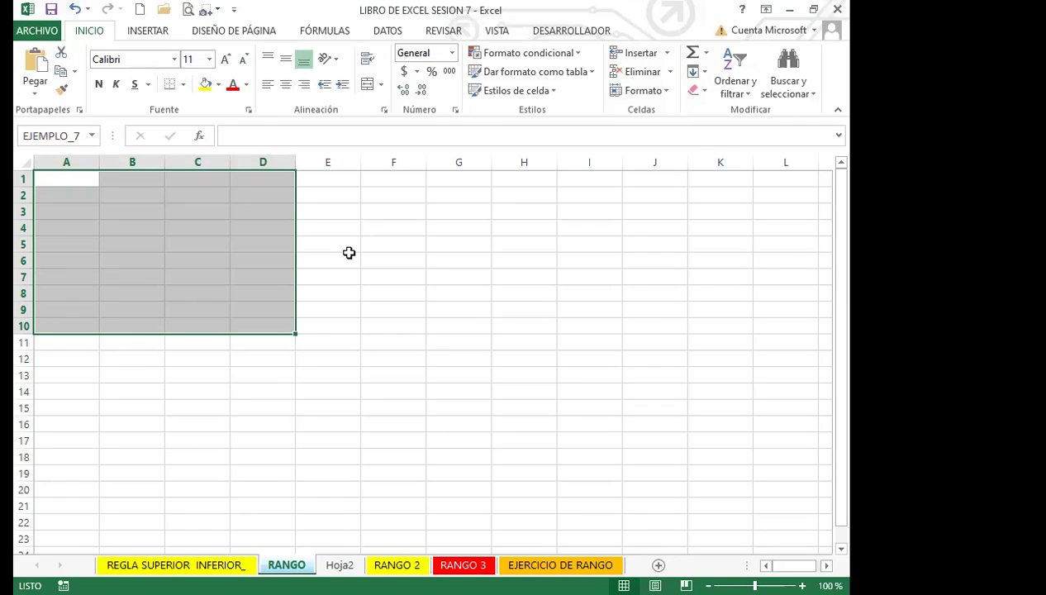
Leave the selection for cell G10 and go to the named range by entering EJEMPLO_7 as the reference
click(455, 326)
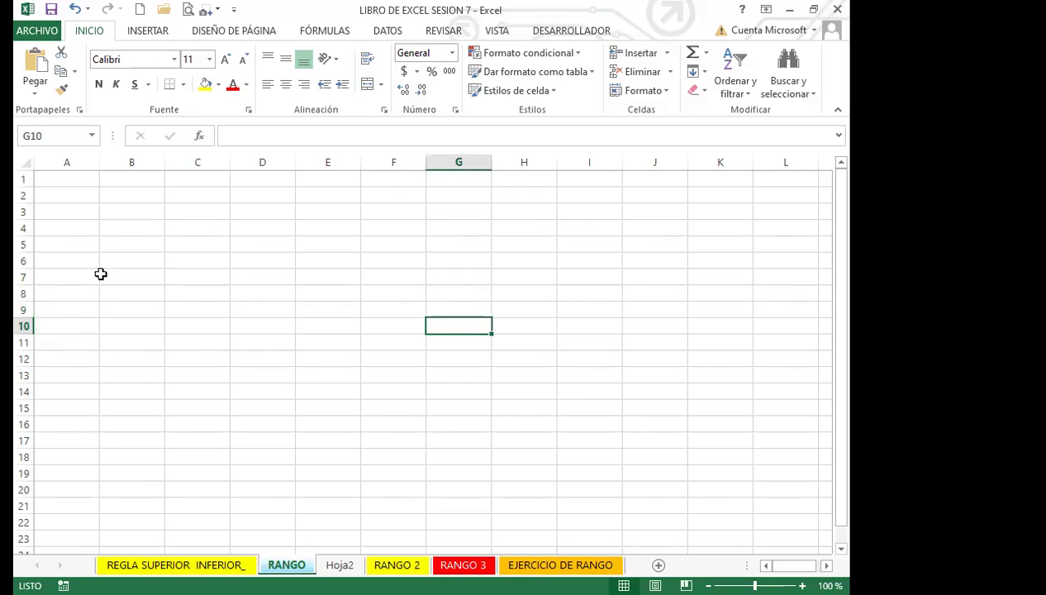
click(91, 135)
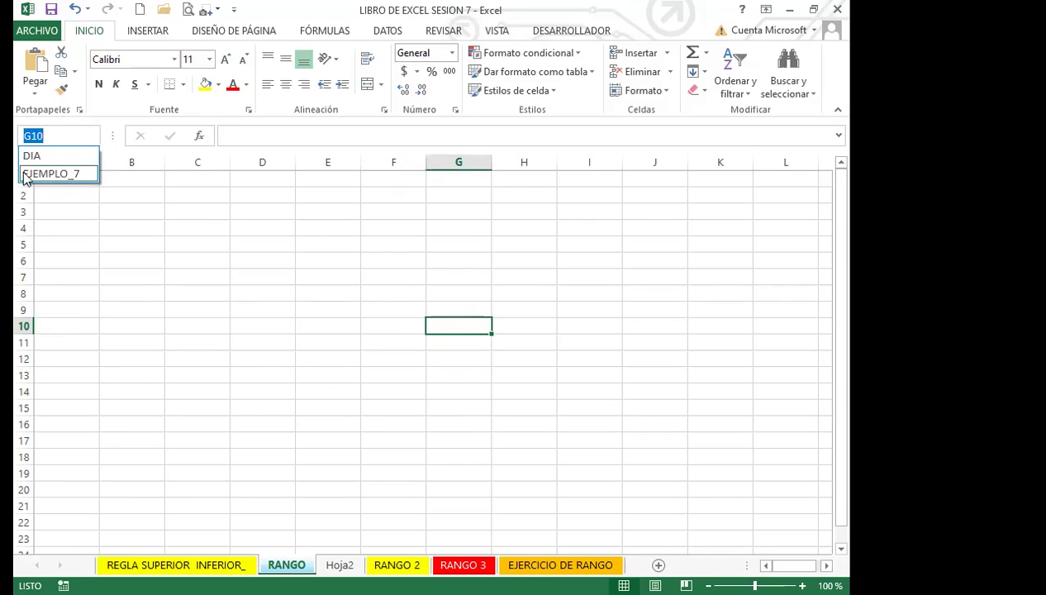
click(467, 273)
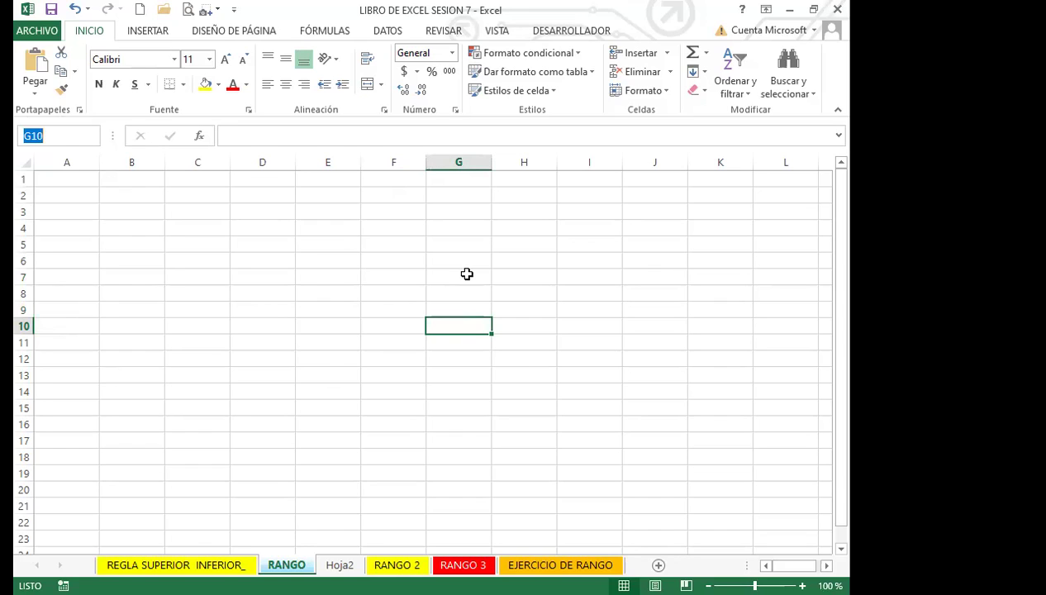
text(EJE)
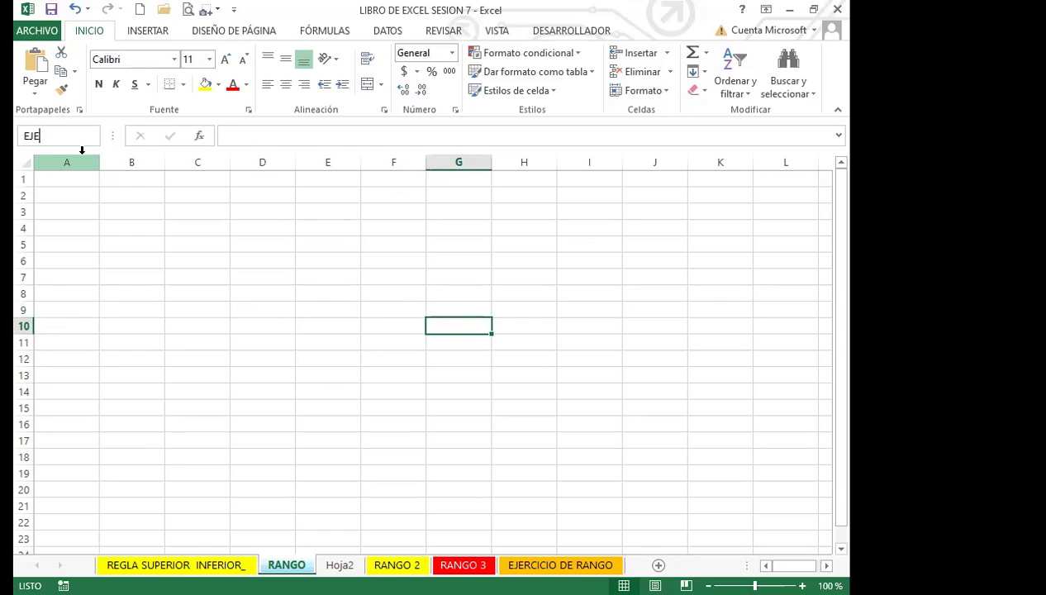
text(MPLO_7)
key(Return)
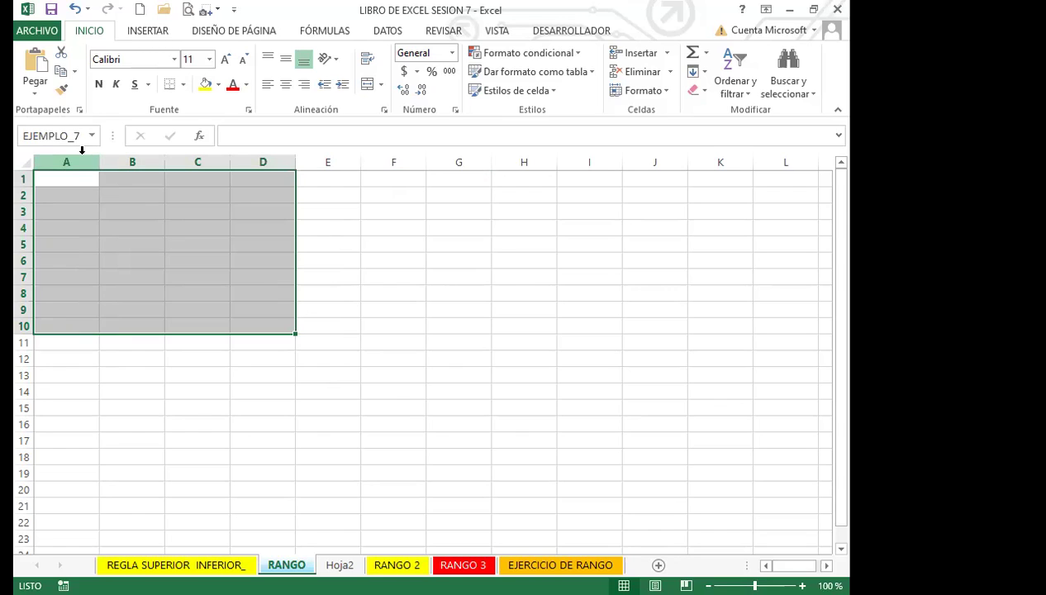
Deselect the named range and examine the list of names defined in the workbook
click(335, 259)
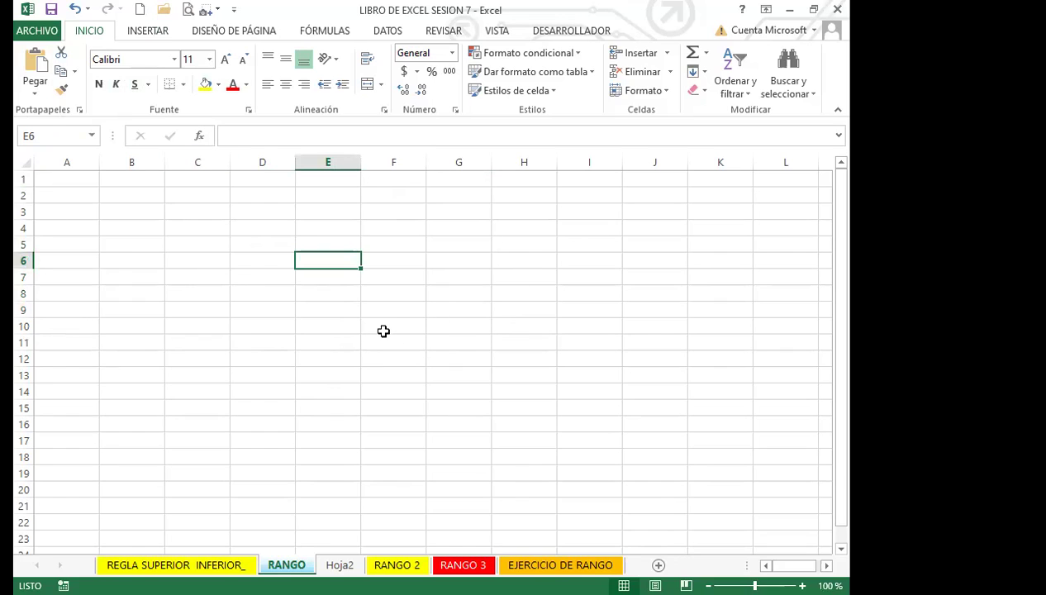
click(315, 336)
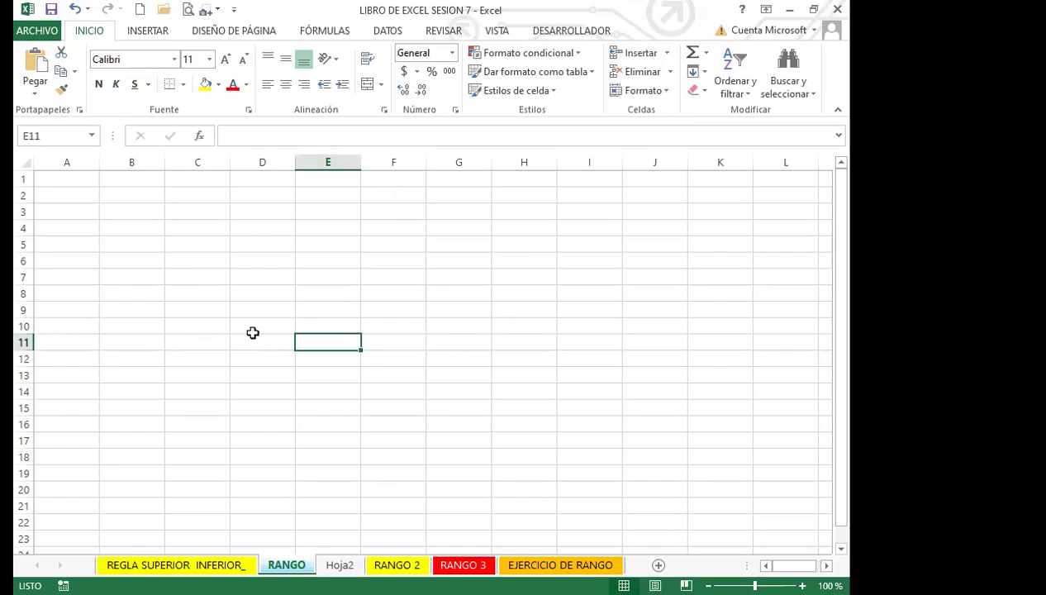
click(91, 137)
key(Escape)
key(Escape)
click(91, 136)
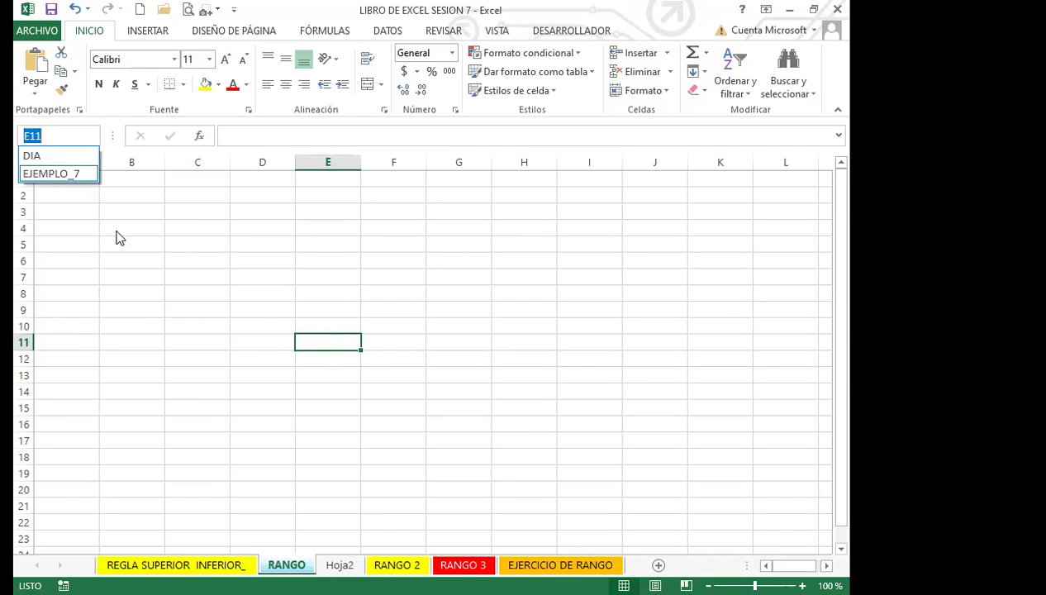
key(Escape)
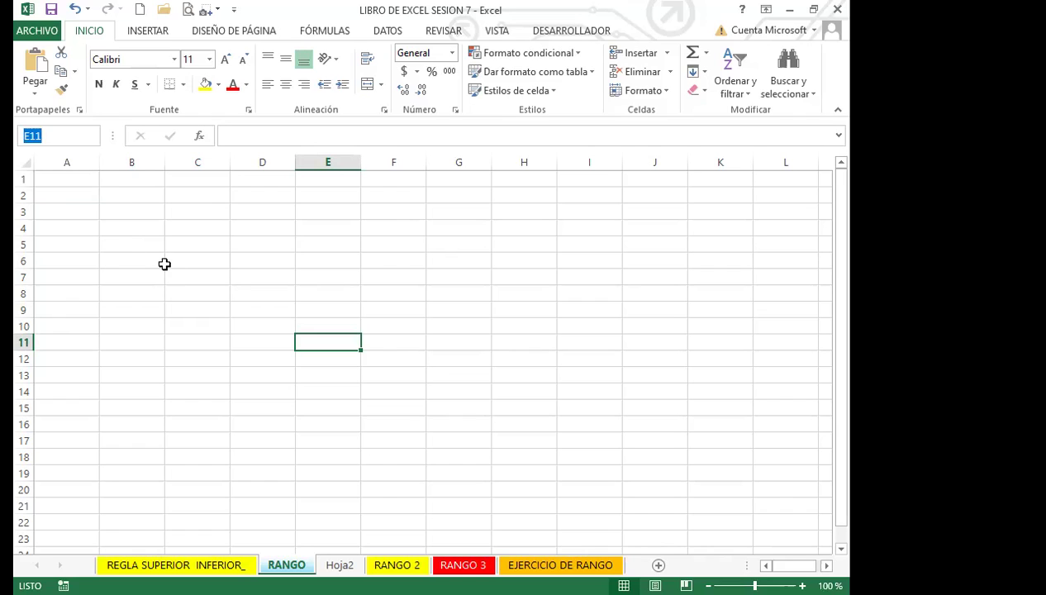
click(118, 228)
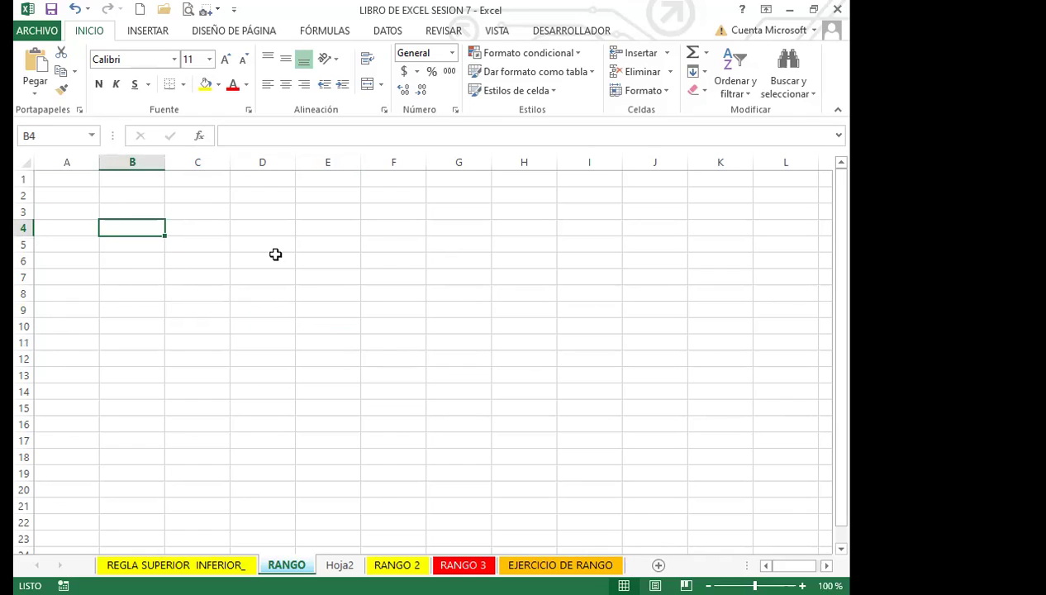
click(54, 134)
click(248, 289)
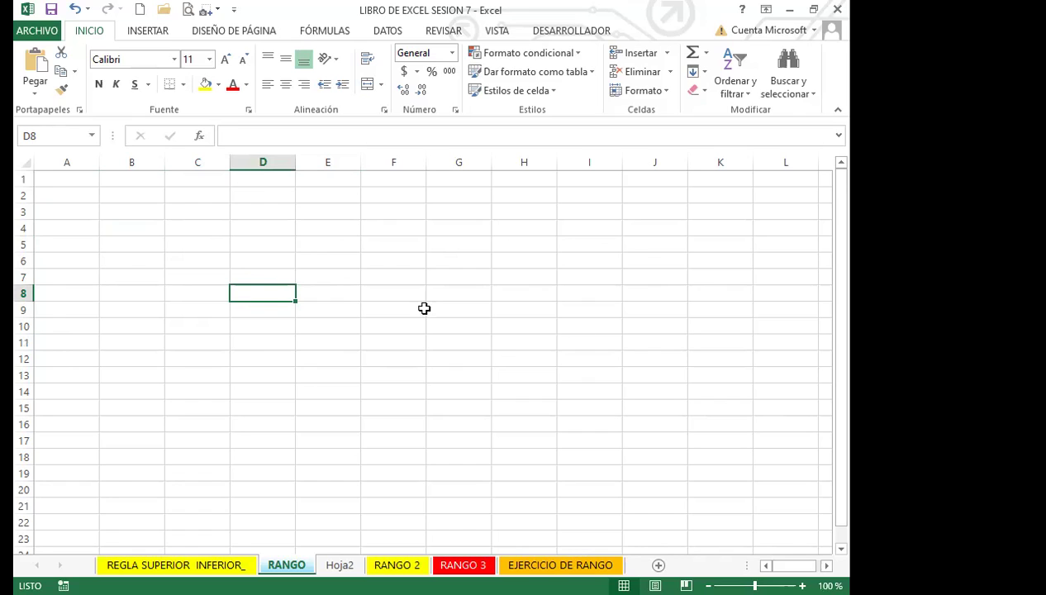
Open the list of defined names and examine which cell range EJEMPLO_7 refers to
click(326, 31)
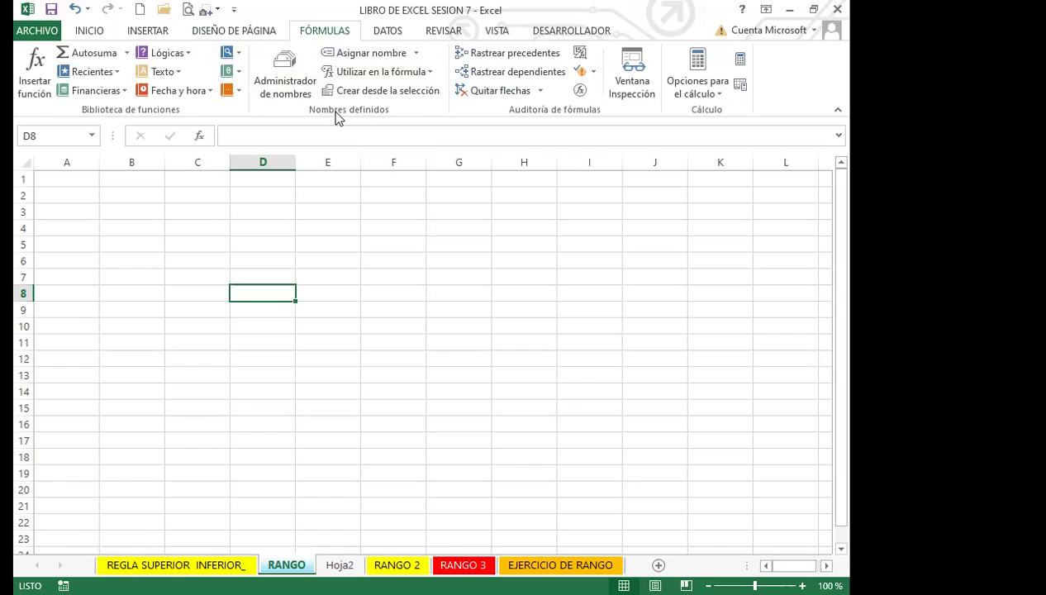
click(281, 66)
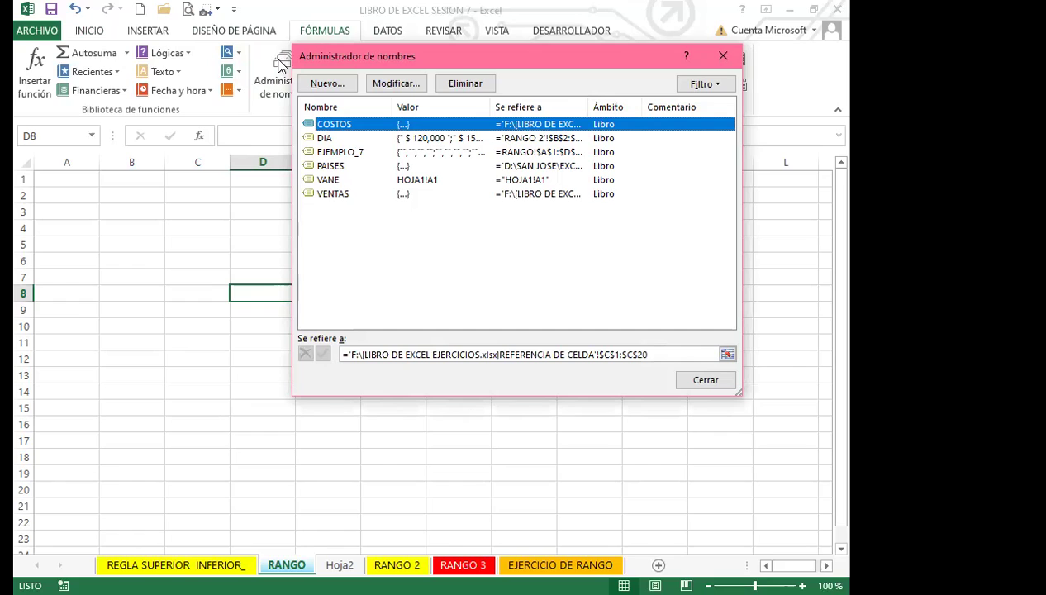
click(335, 152)
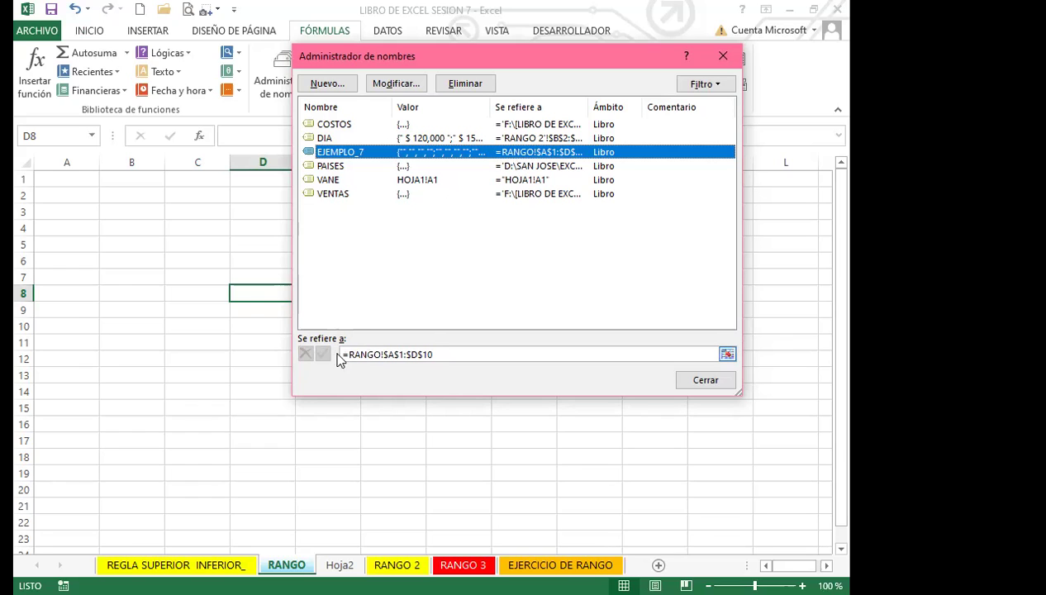
click(442, 355)
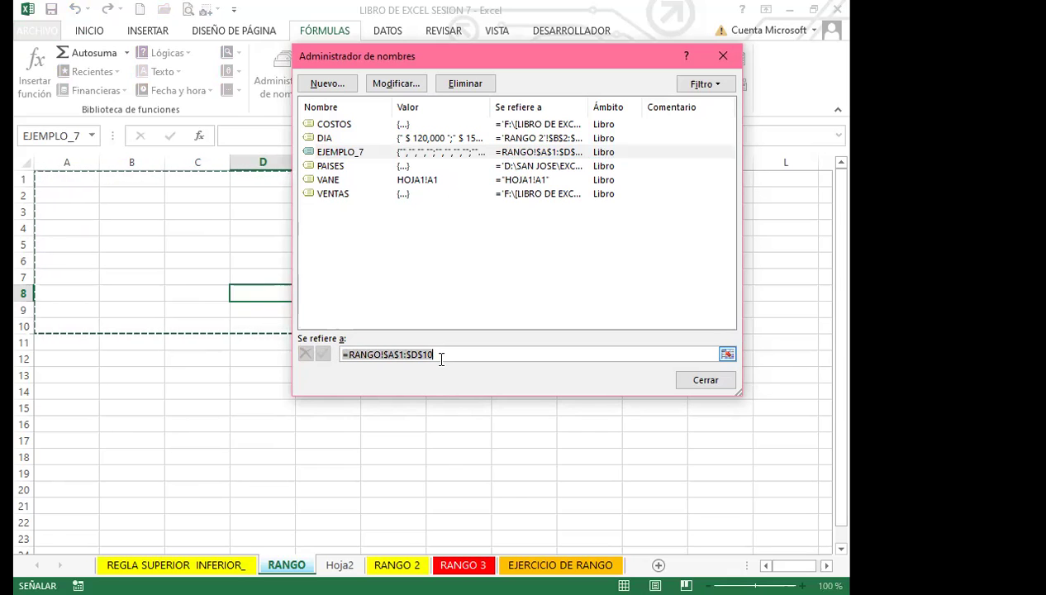
click(350, 160)
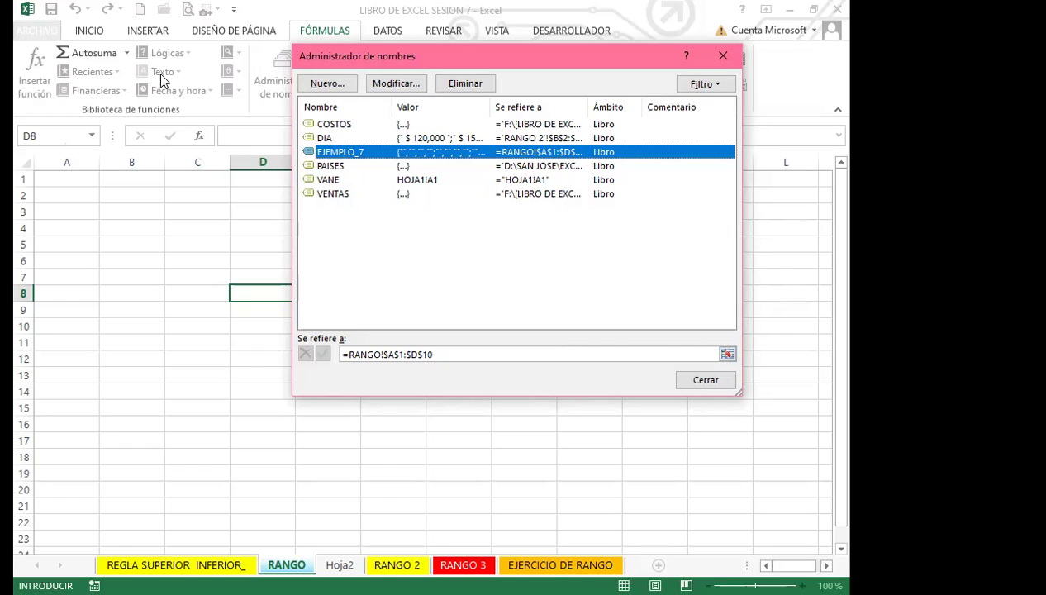
Delete the defined name that refers to "HOJA1!A1" from the workbook's names
drag(521, 65, 511, 202)
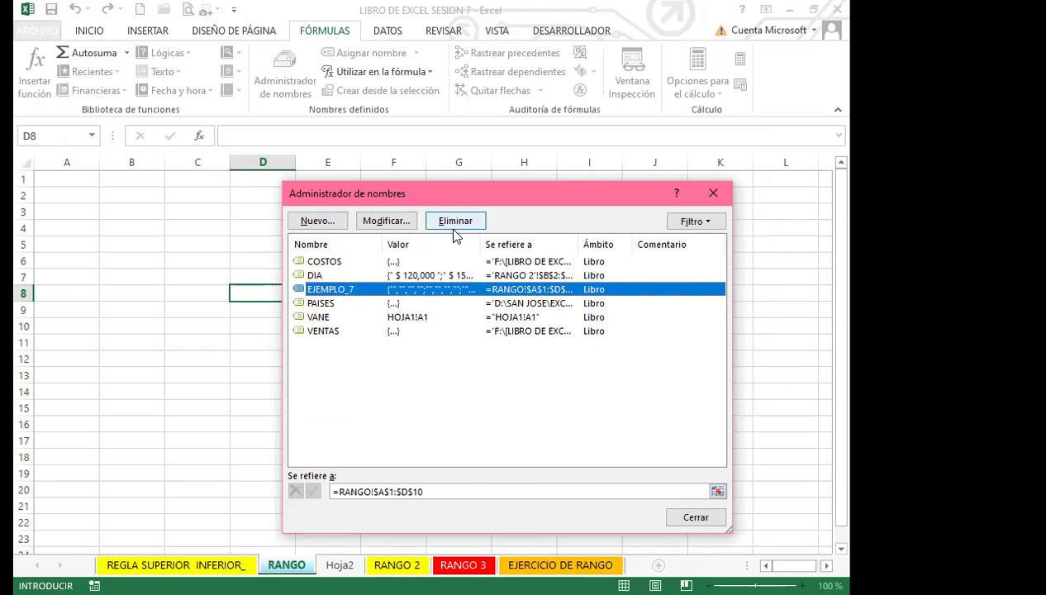
click(322, 319)
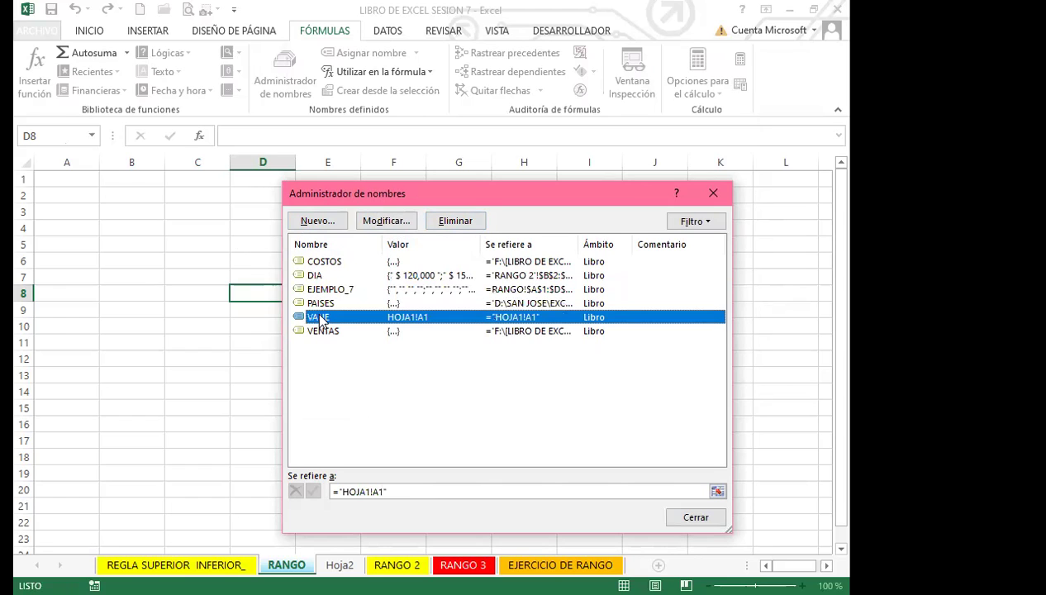
click(467, 223)
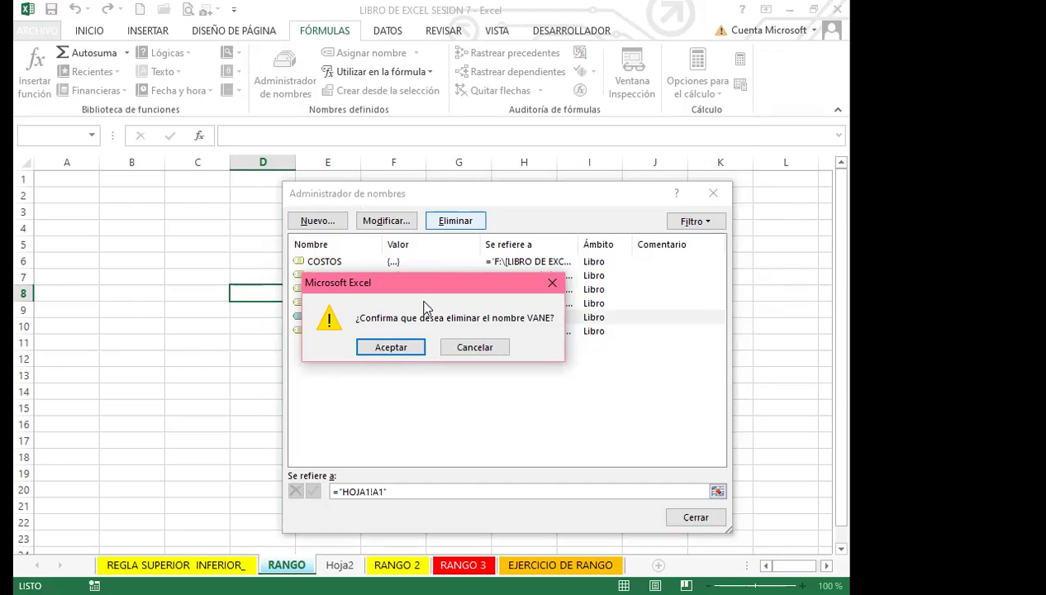
click(390, 348)
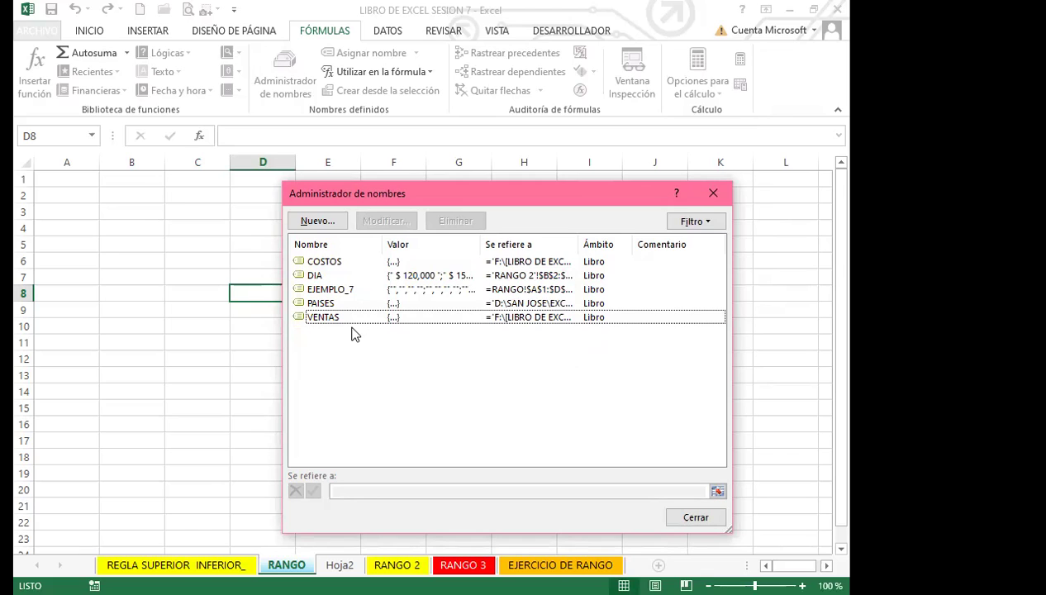
Edit the defined name EJEMPLO_7 so that it refers to =RANGO!$A$1:$D$13
click(352, 289)
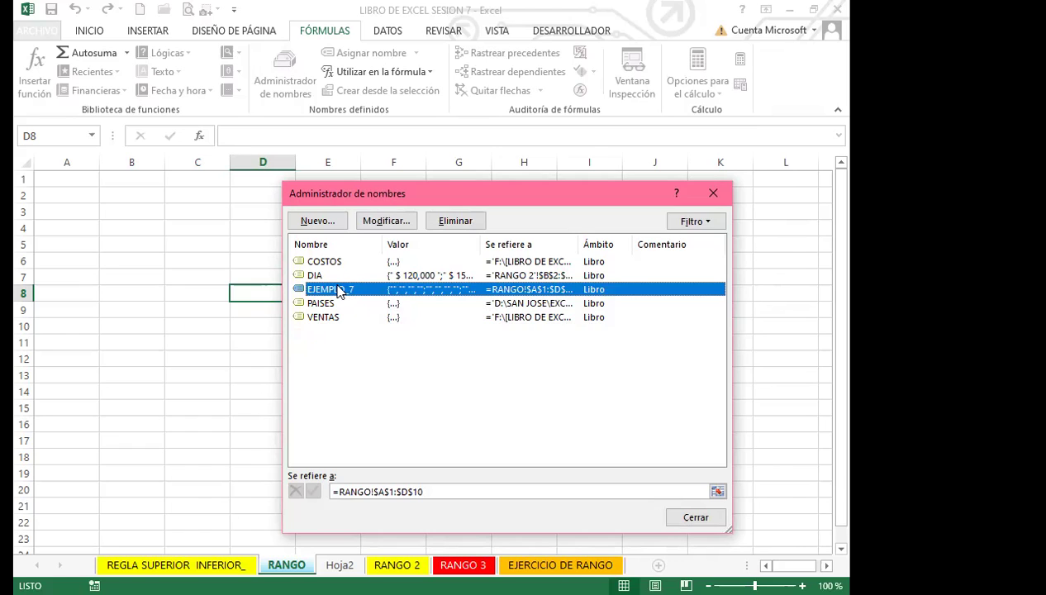
click(393, 224)
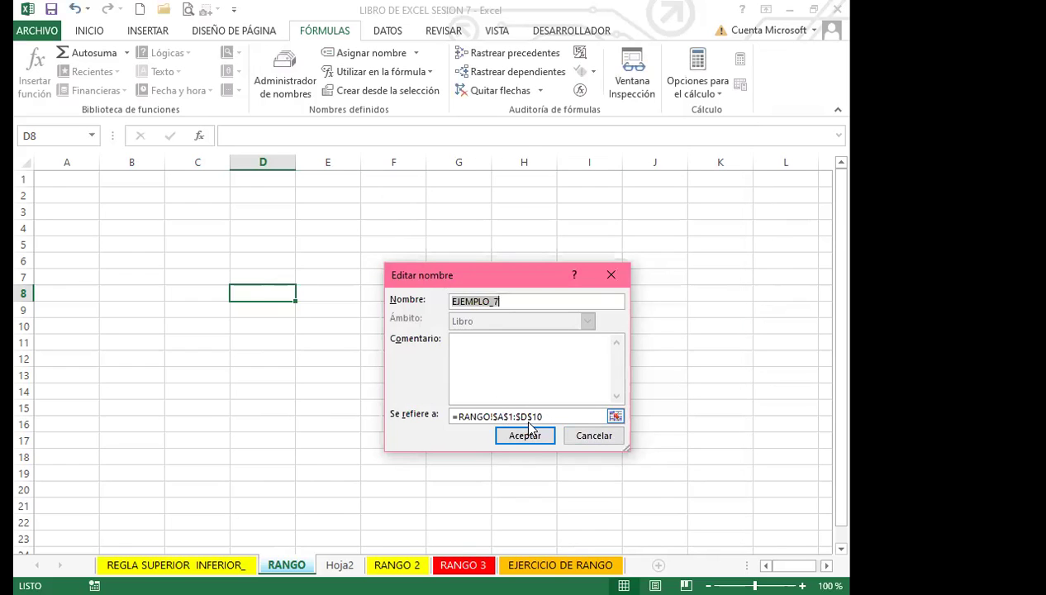
click(548, 416)
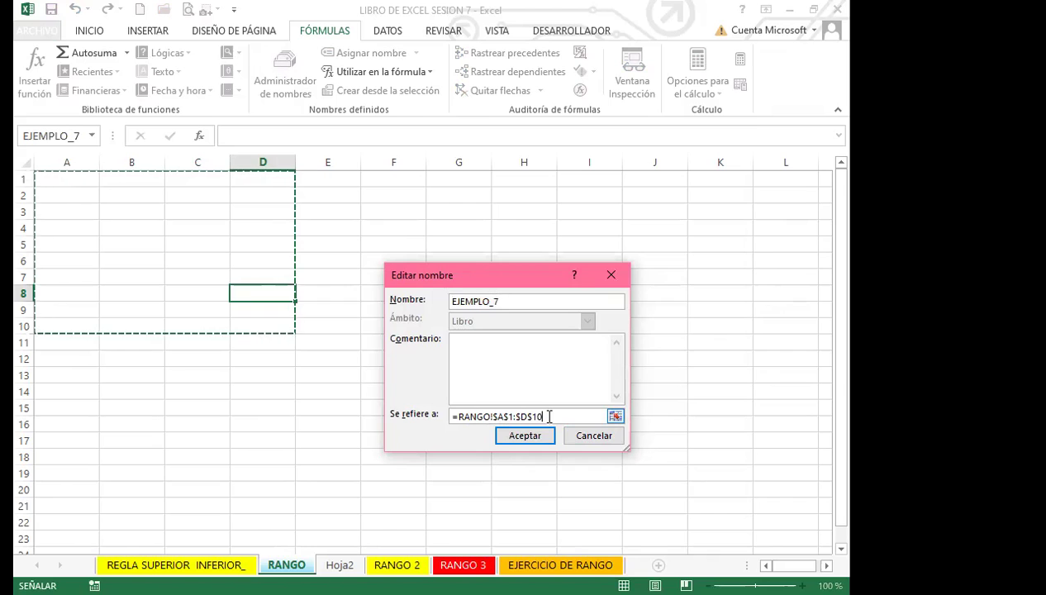
key(BackSpace)
key(BackSpace)
text(13)
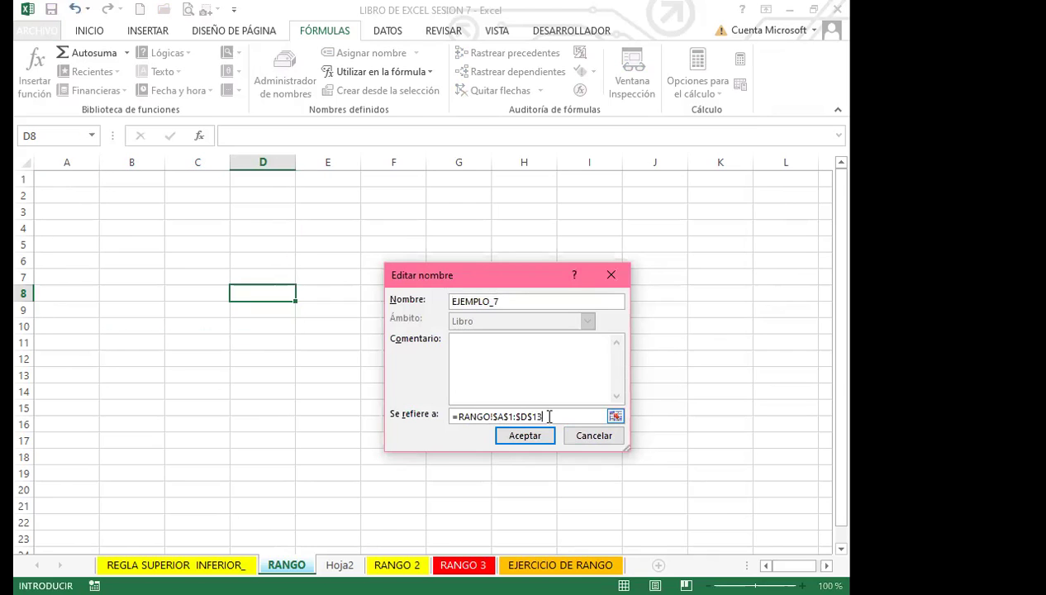
click(524, 436)
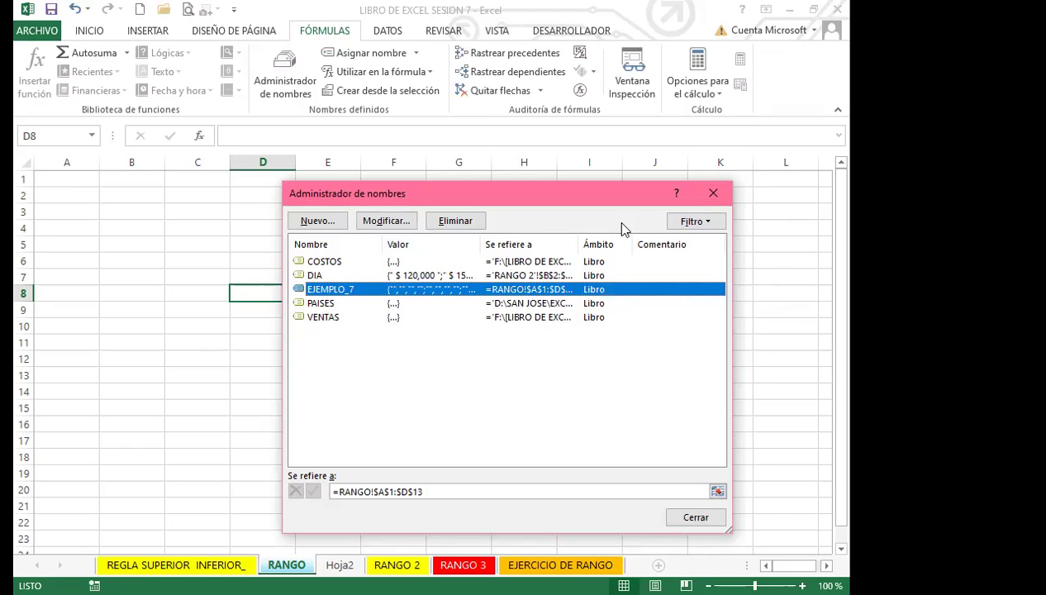
Close the name manager and go to the range through its defined name EJEMPLO_7
click(710, 191)
click(93, 136)
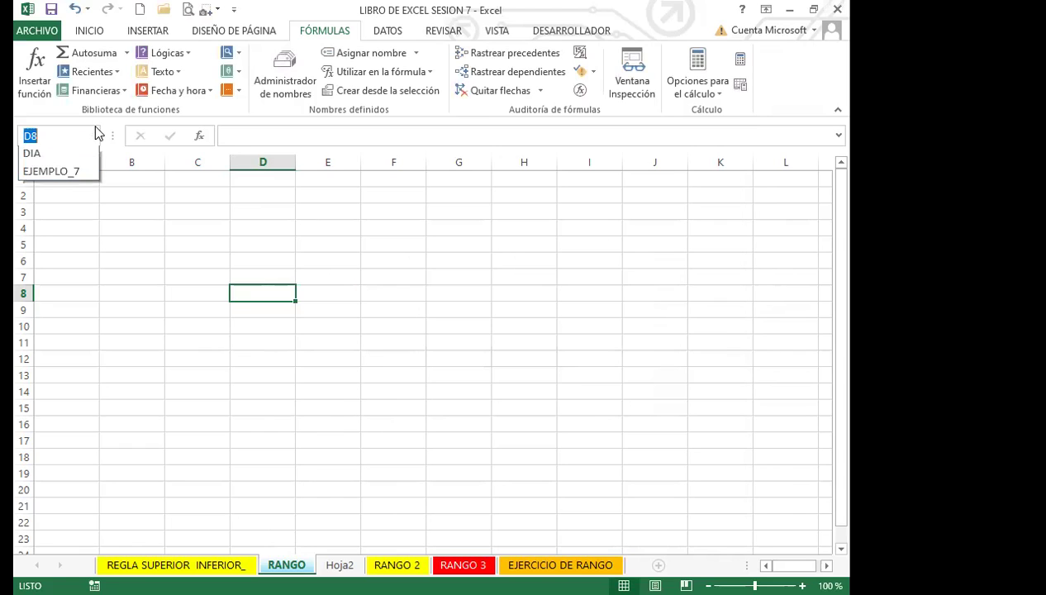
click(65, 175)
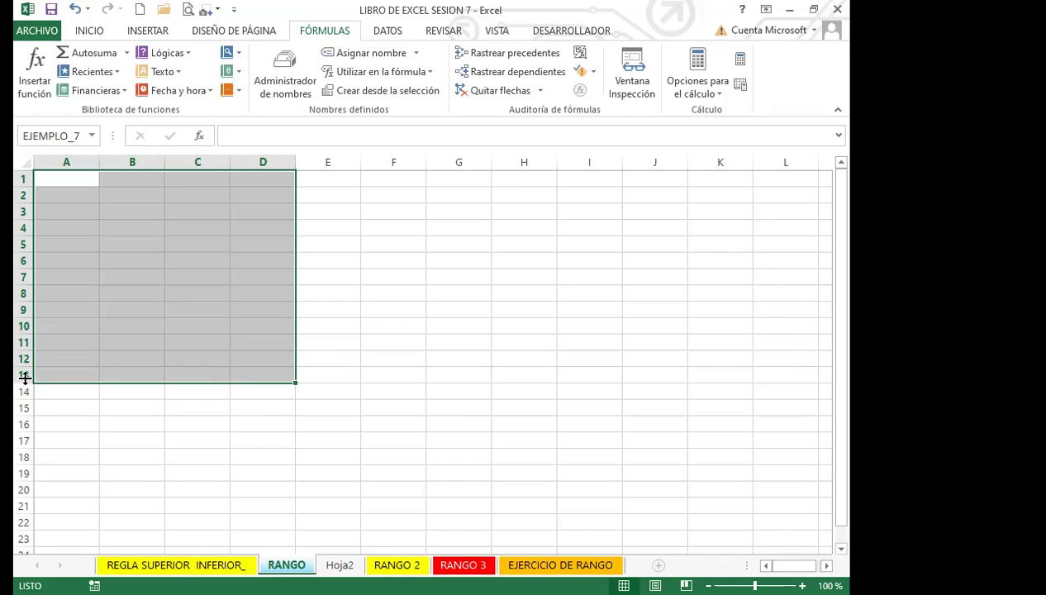
Review the reference of EJEMPLO_7 in the name manager and close it
click(278, 74)
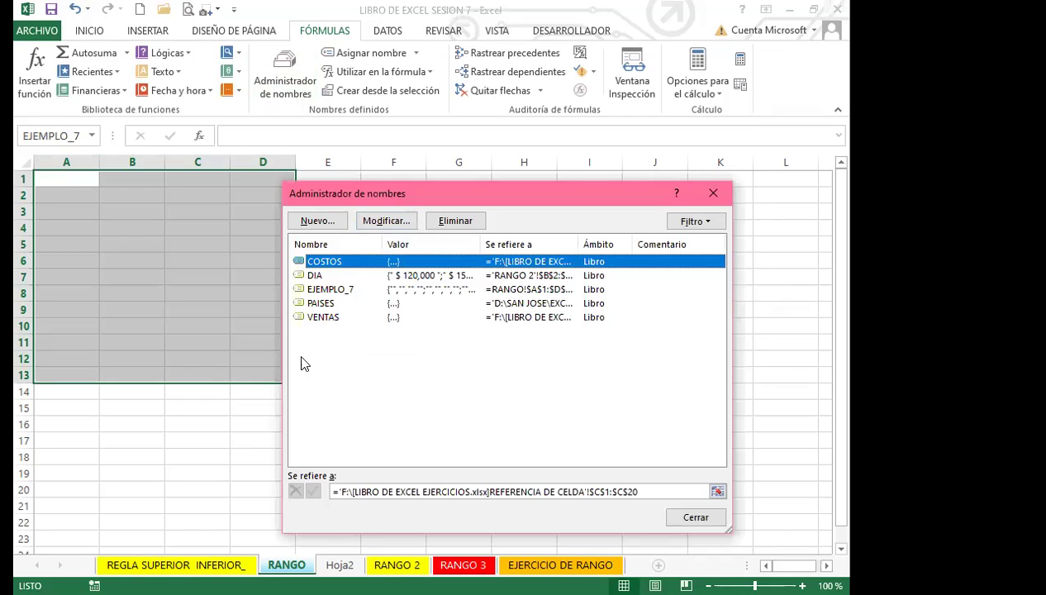
click(334, 290)
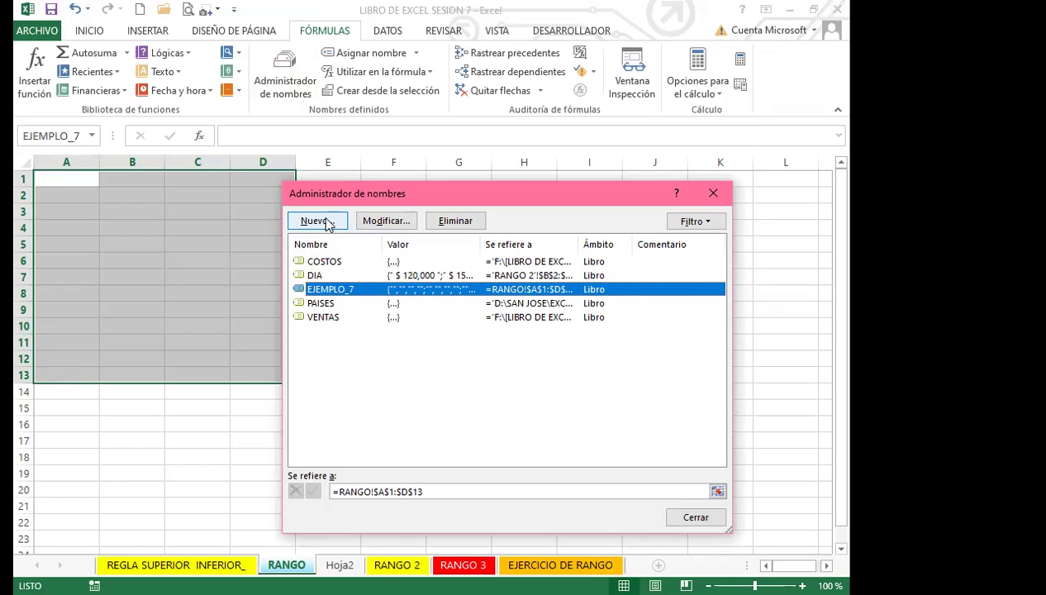
click(713, 193)
Define the name JUEVES_7 for the range I2:I14 on the RANGO sheet, with the whole workbook as scope
click(589, 196)
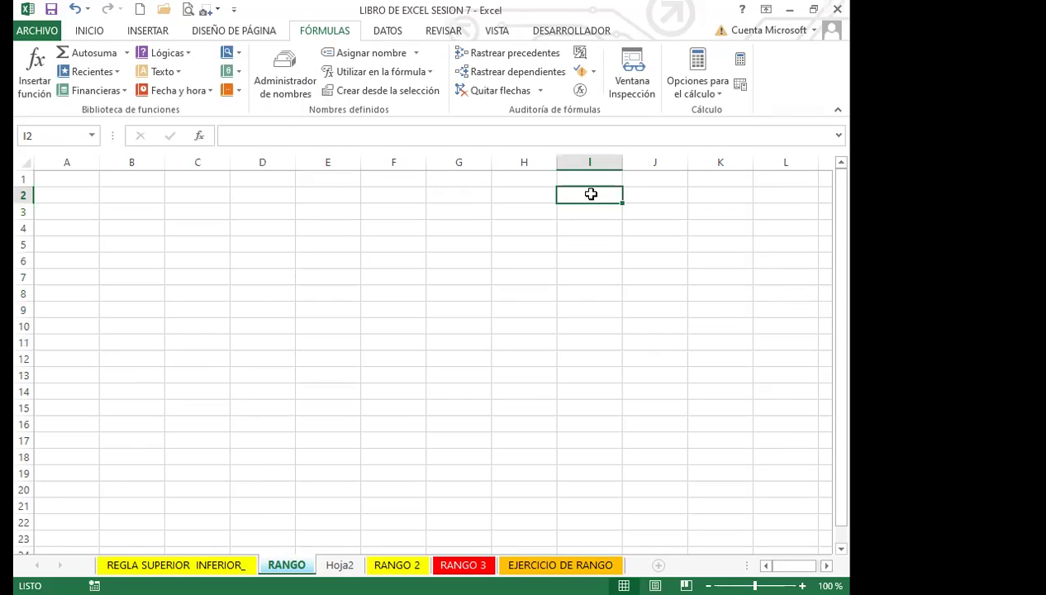
drag(591, 200, 566, 390)
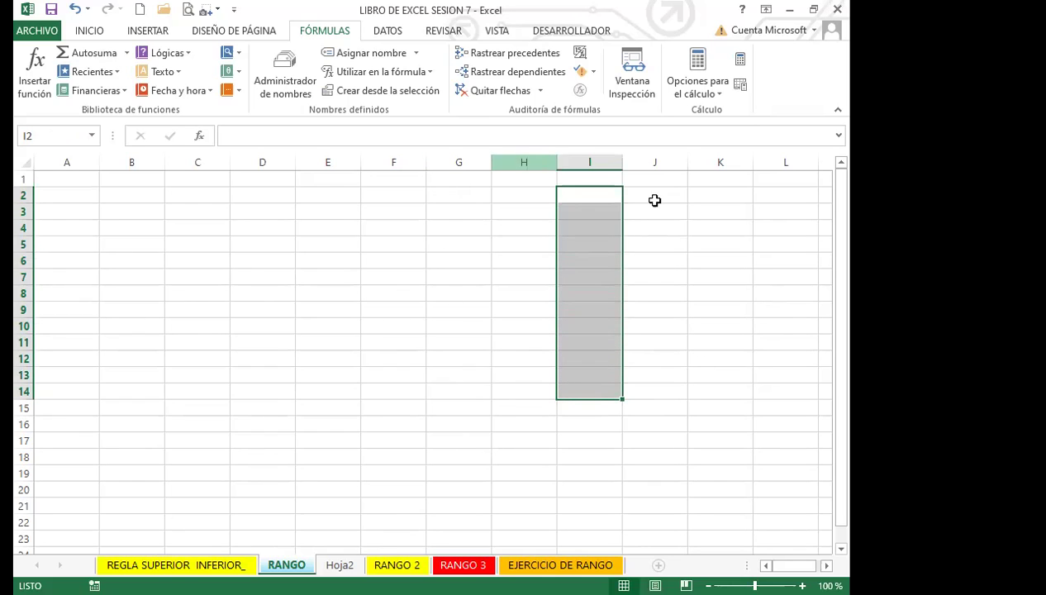
click(281, 62)
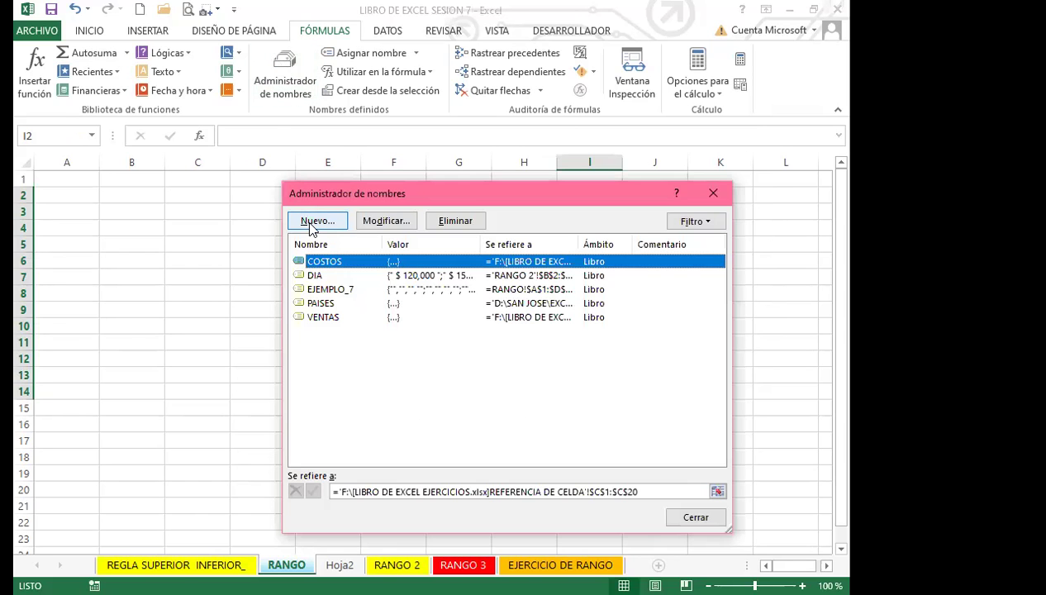
click(314, 222)
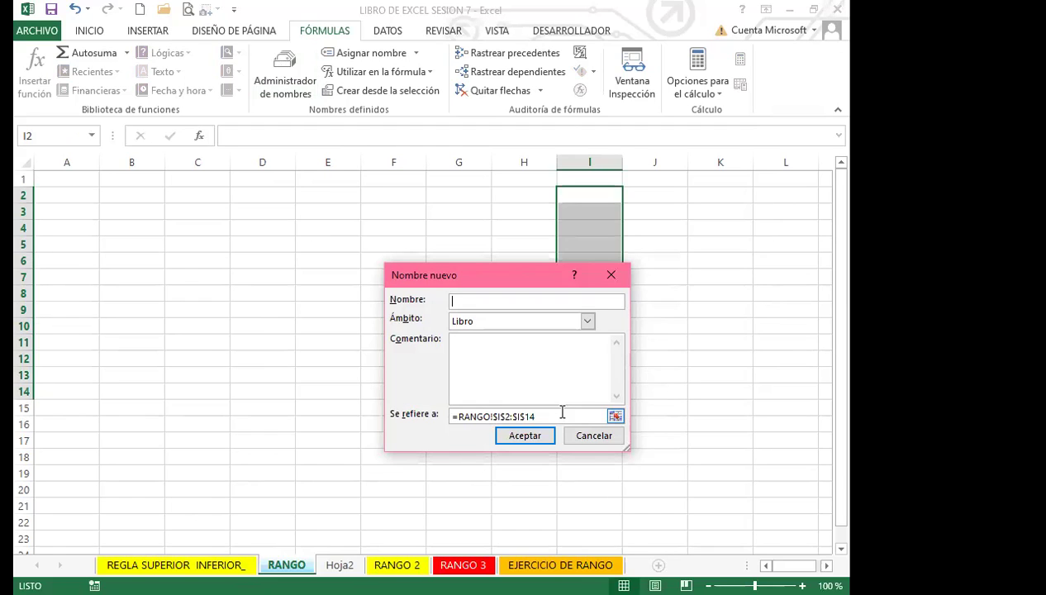
text(JUEVES_7)
click(525, 438)
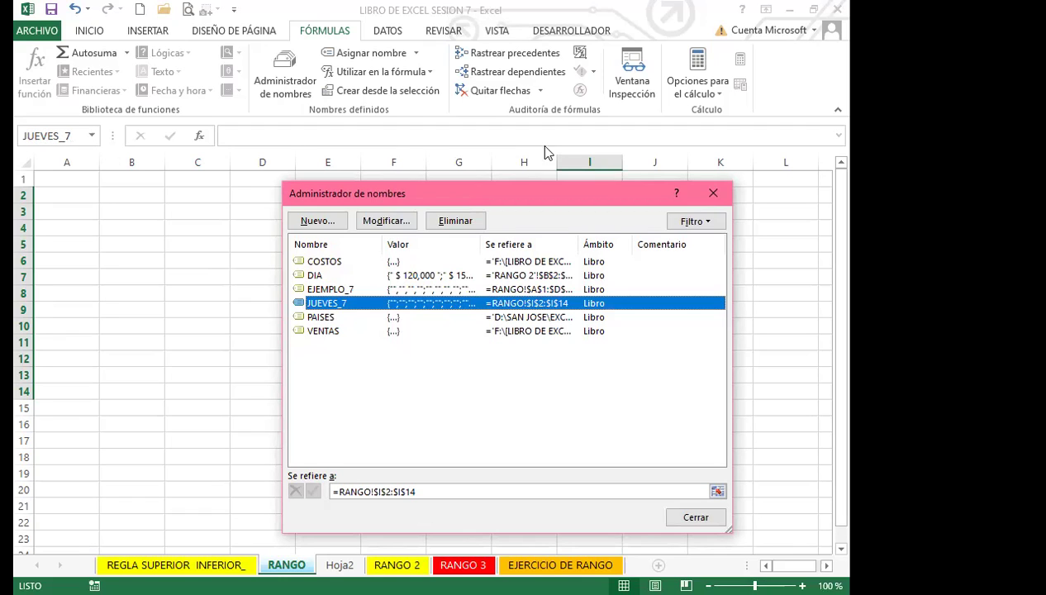
click(711, 195)
Move to cell D7 and go to the named range JUEVES_7 from the list of names
click(260, 282)
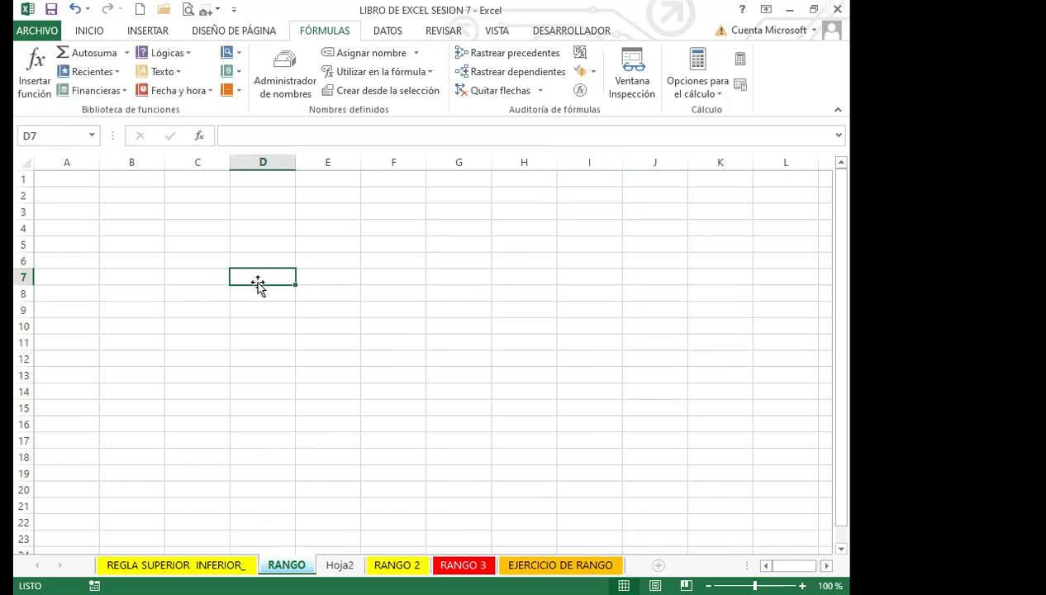
click(91, 136)
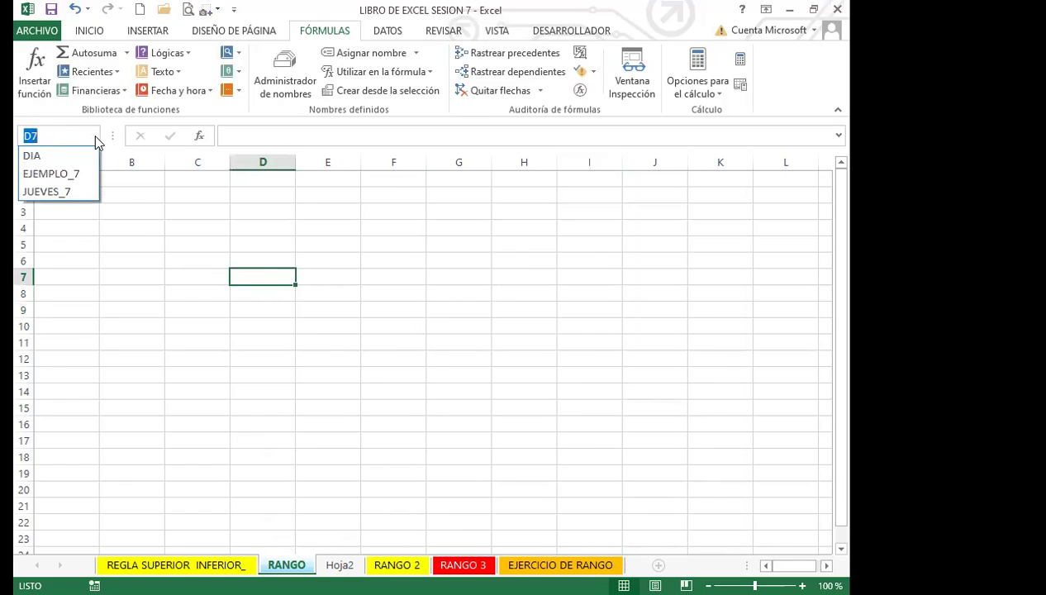
click(48, 192)
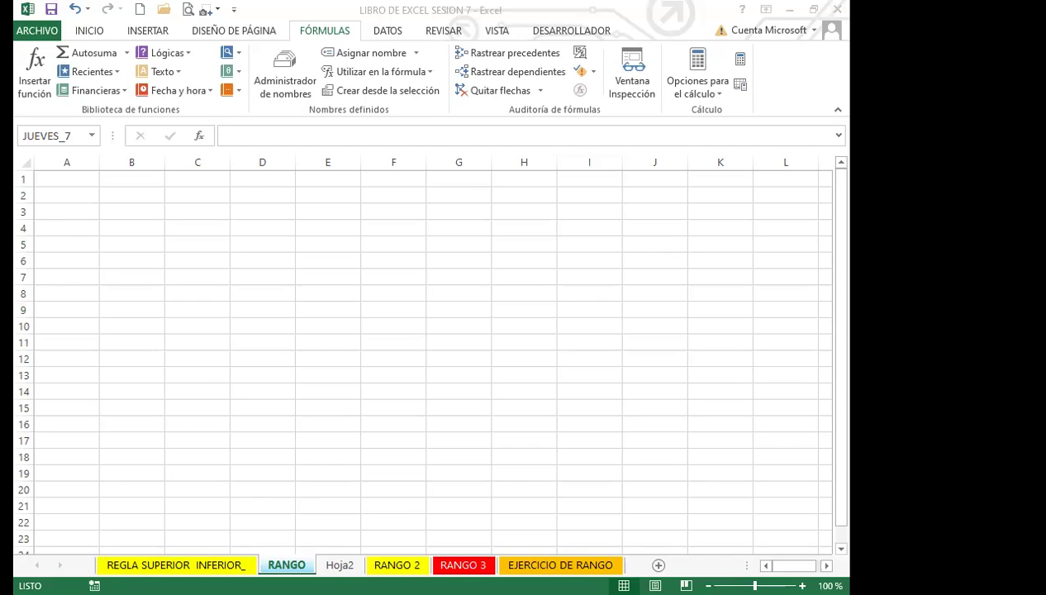
Switch to the RANGO 2 sheet and select cell C16
key(ctrl+Page_Down)
key(ctrl+Page_Down)
click(328, 440)
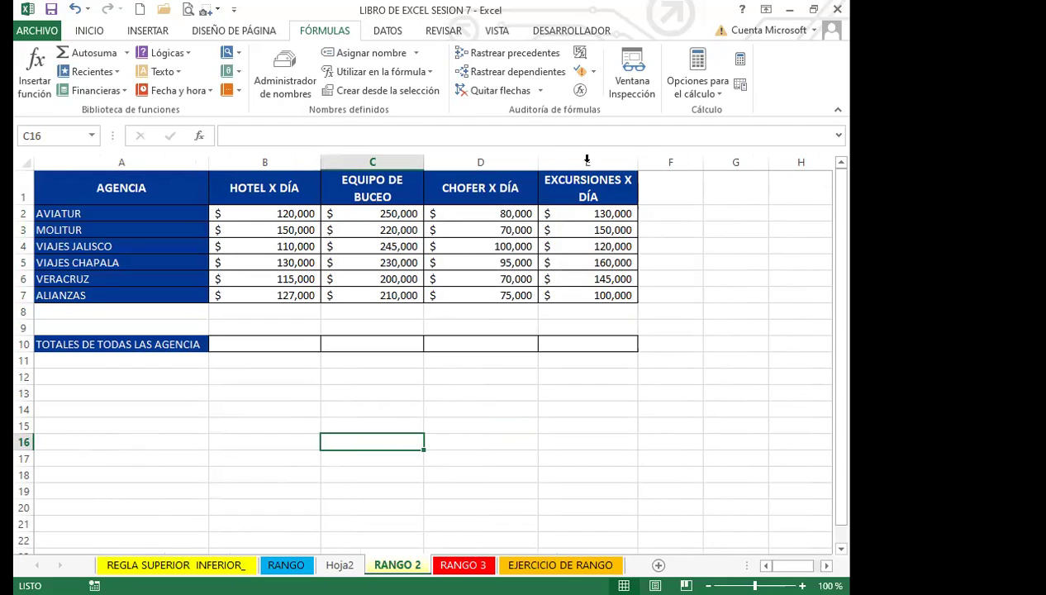
Delete the defined names PAISES and VENTAS from the workbook
click(288, 82)
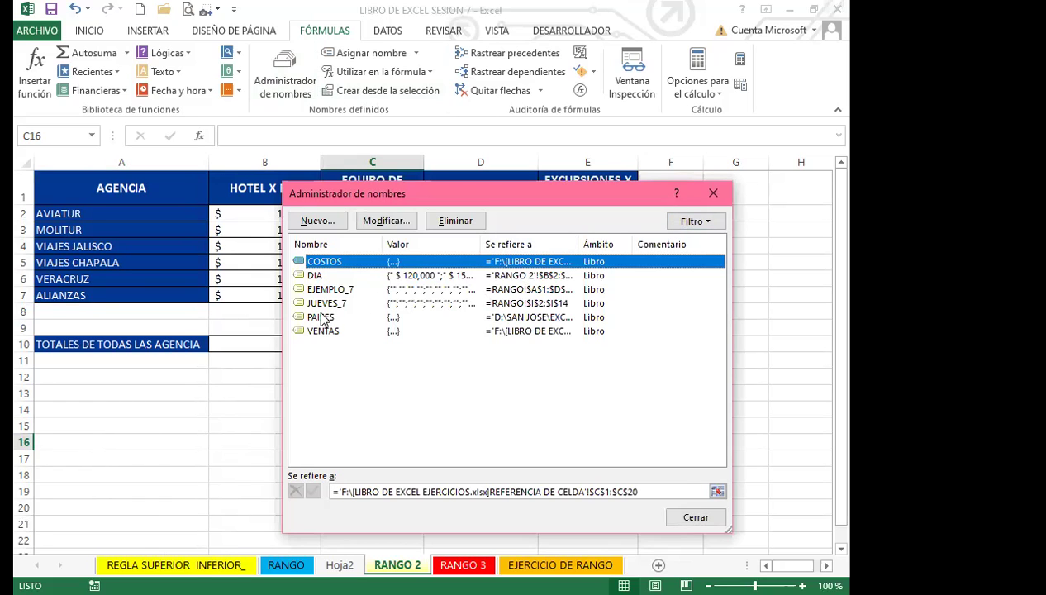
click(321, 317)
click(455, 220)
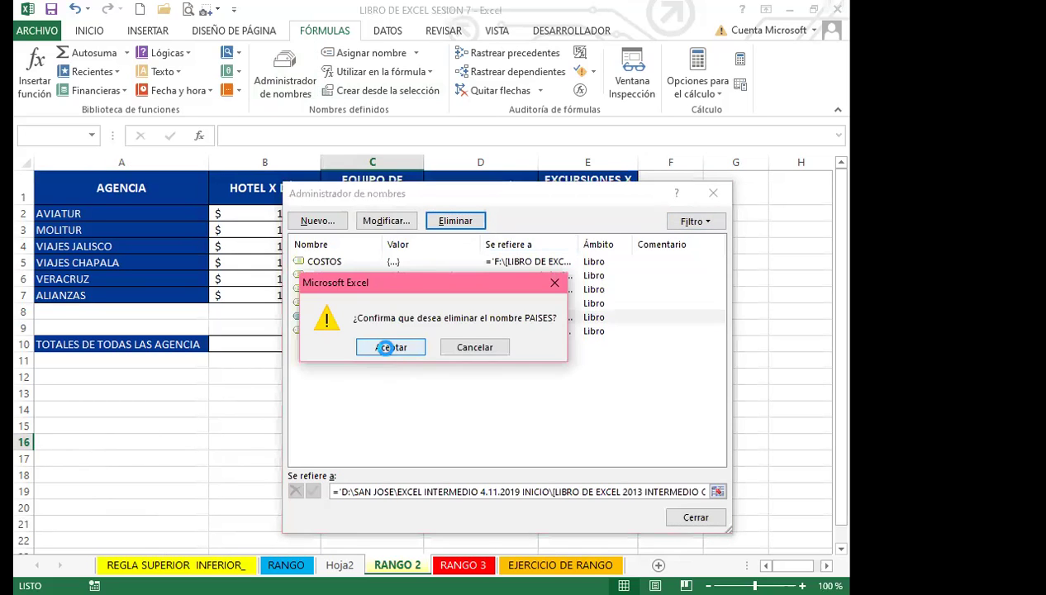
click(389, 347)
click(329, 317)
key(Escape)
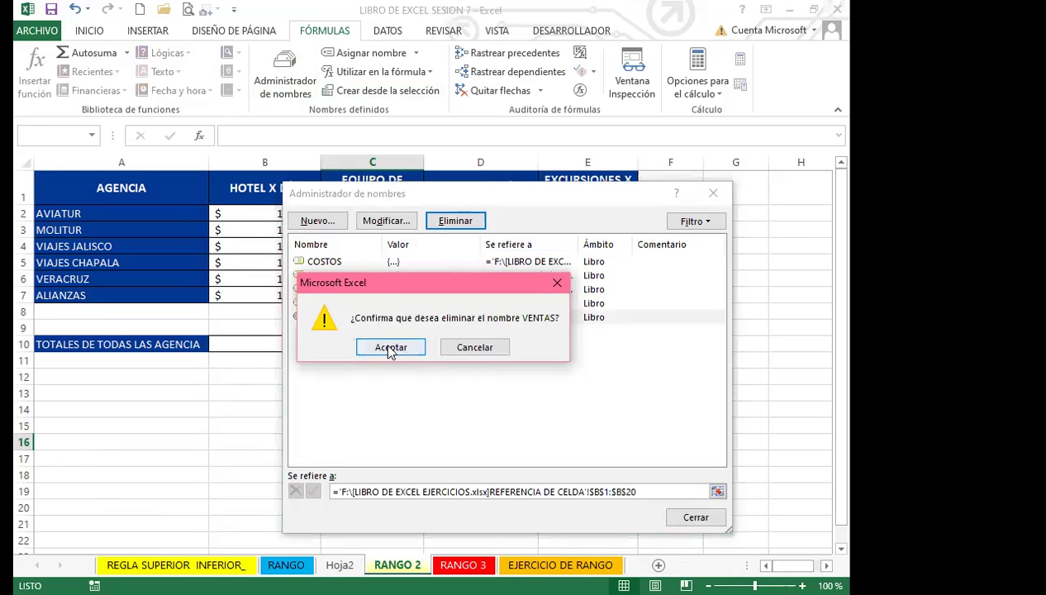
click(389, 347)
Delete the defined names COSTOS and DIA, close the name manager and select cell C9
click(330, 261)
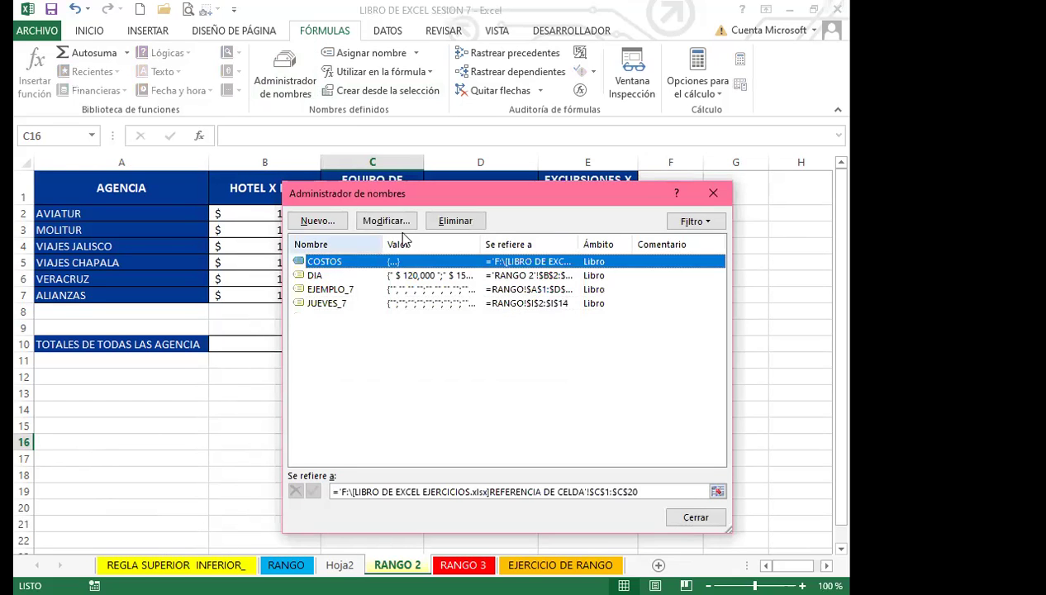
click(453, 221)
click(386, 349)
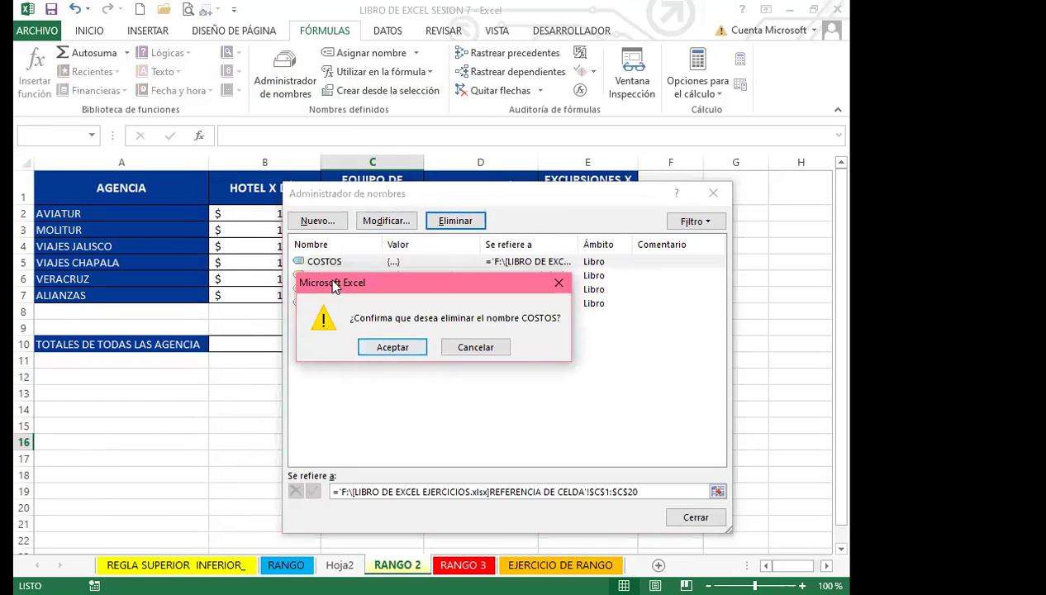
click(454, 220)
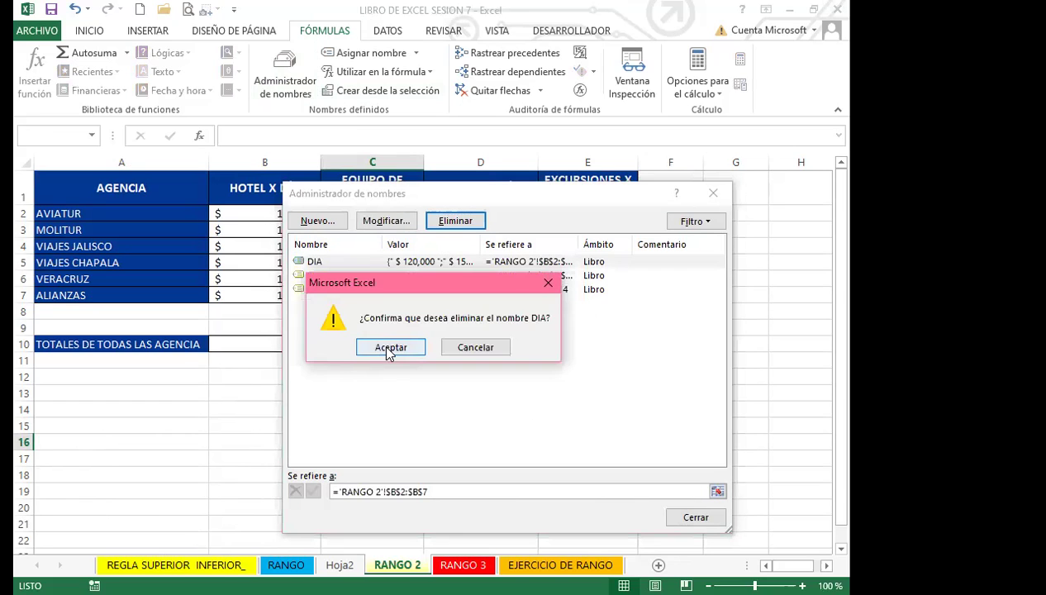
click(388, 351)
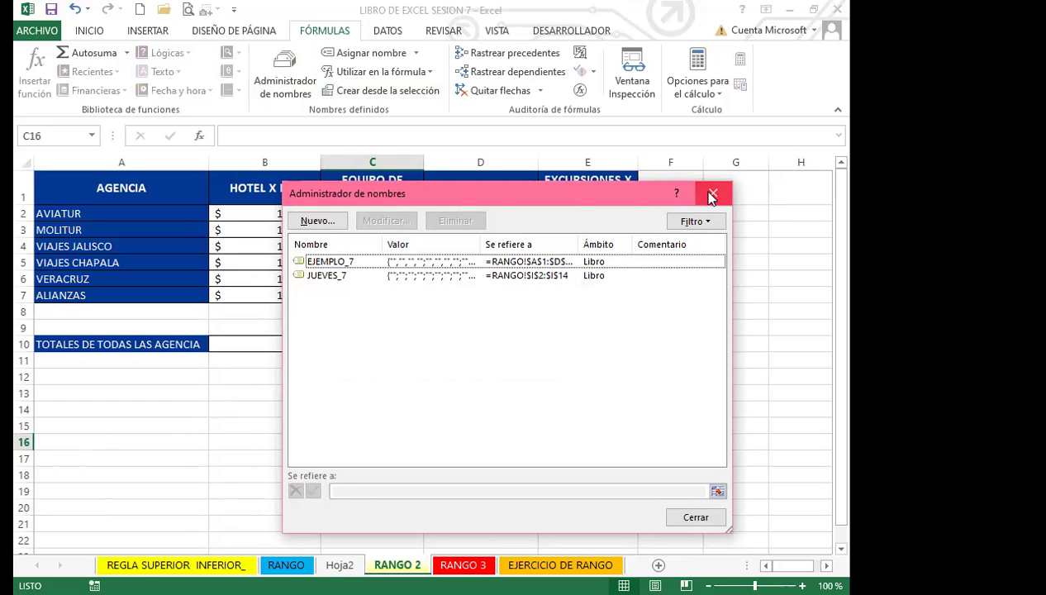
click(712, 195)
click(368, 321)
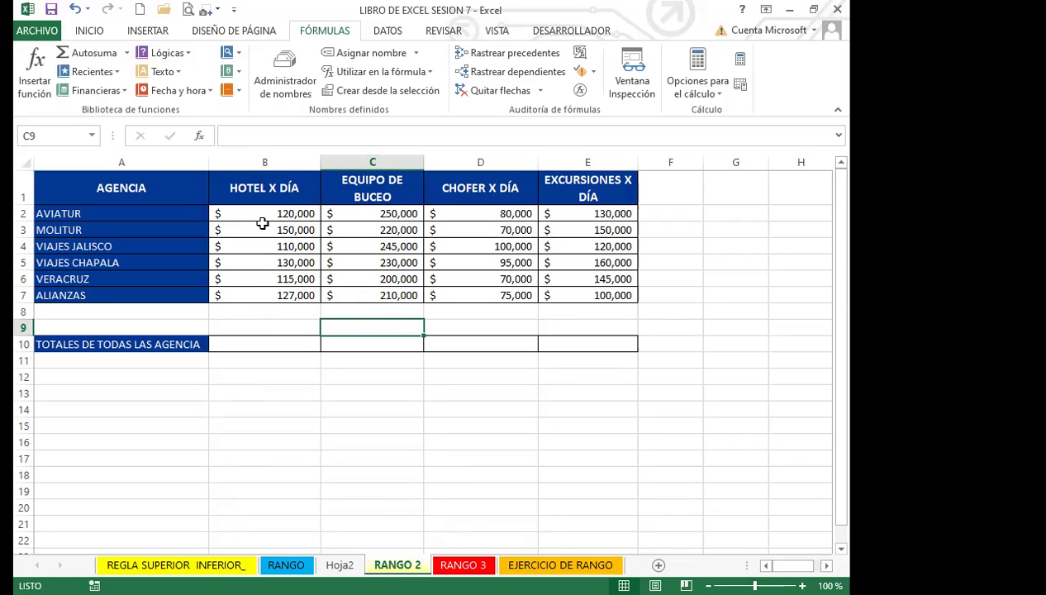
Name the range B2:B7 of the HOTEL X DÍA column HOTEL and check it in the list of names
drag(262, 213, 245, 294)
click(50, 137)
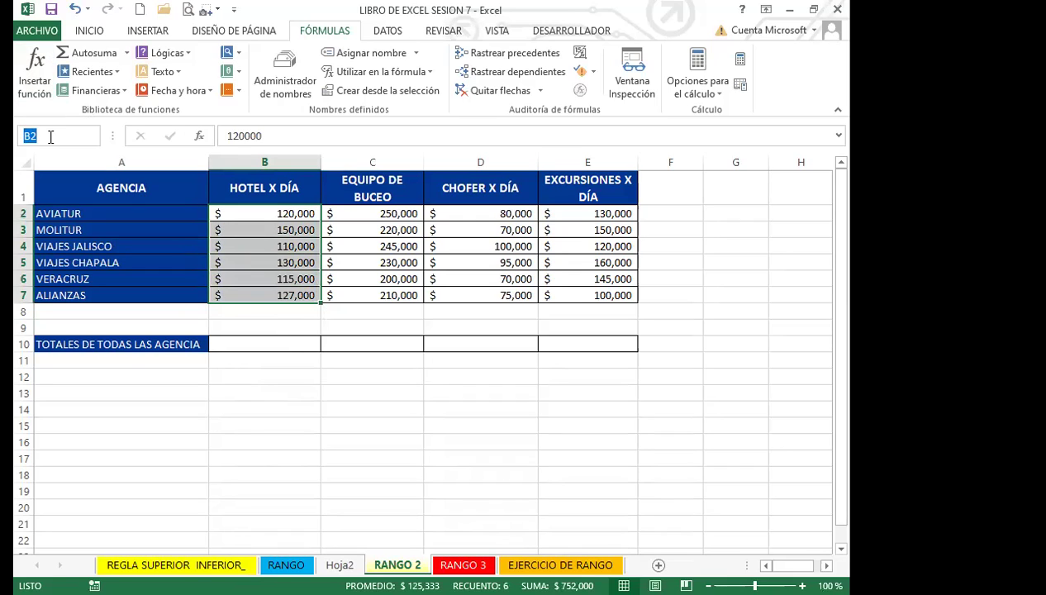
text(HOTEL)
key(Return)
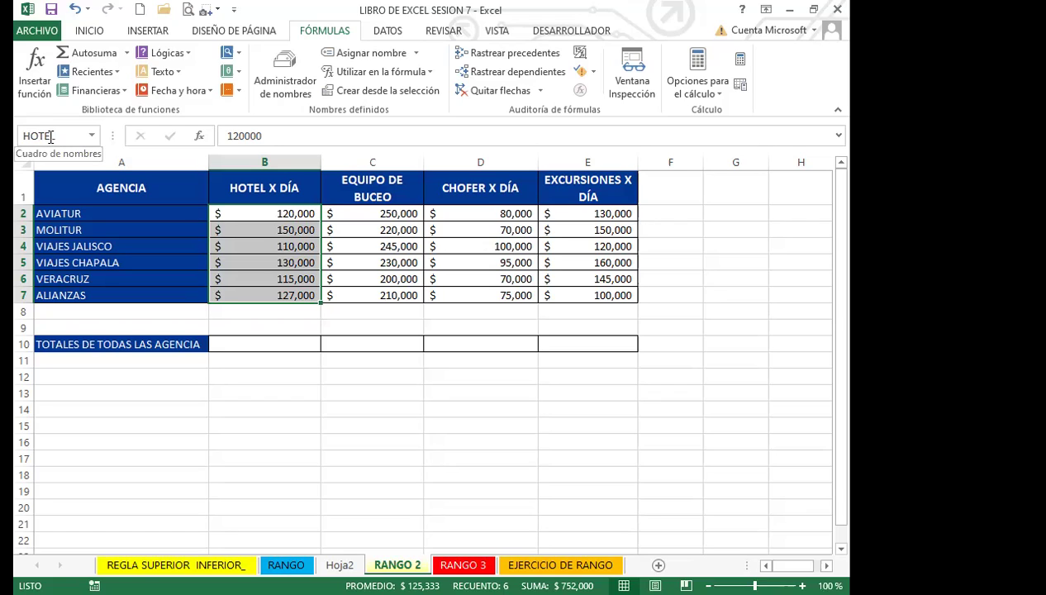
click(91, 136)
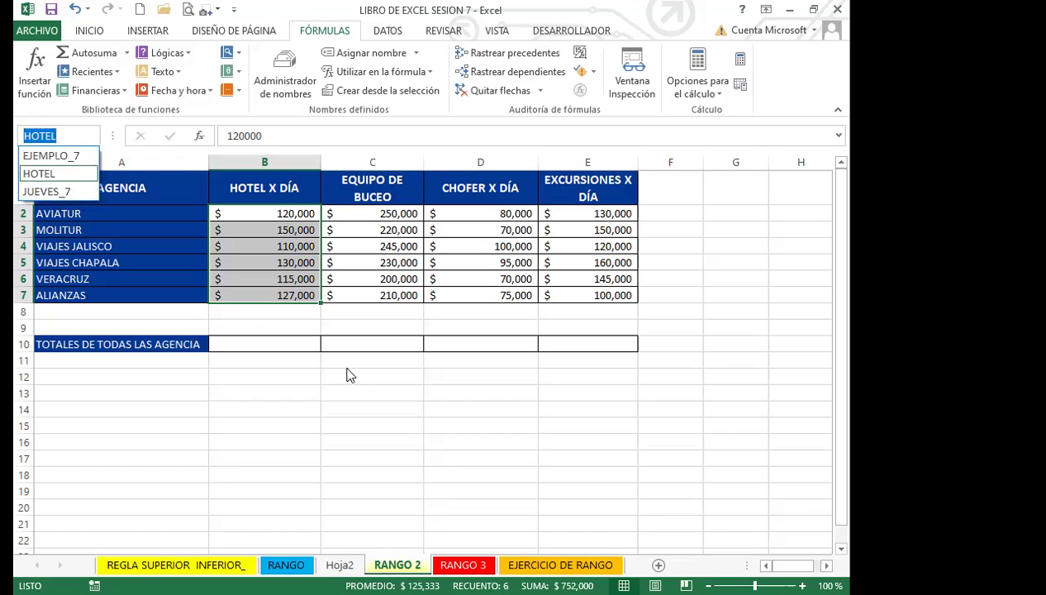
click(289, 346)
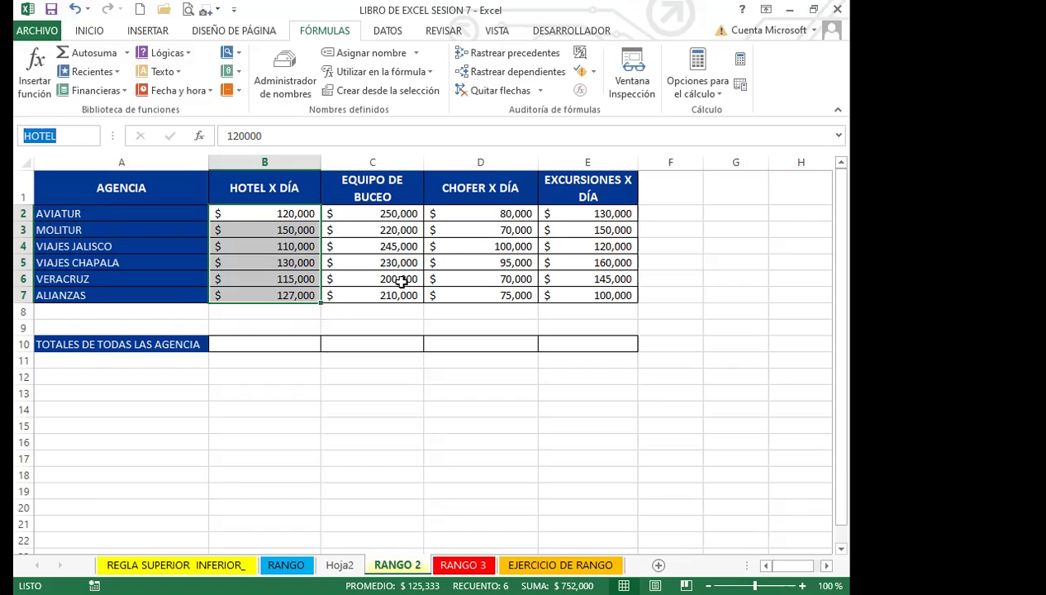
Define the name EQUIPO_DE_BUCEO with workbook scope for the range C2:C7 of the RANGO 2 sheet
drag(373, 210, 377, 293)
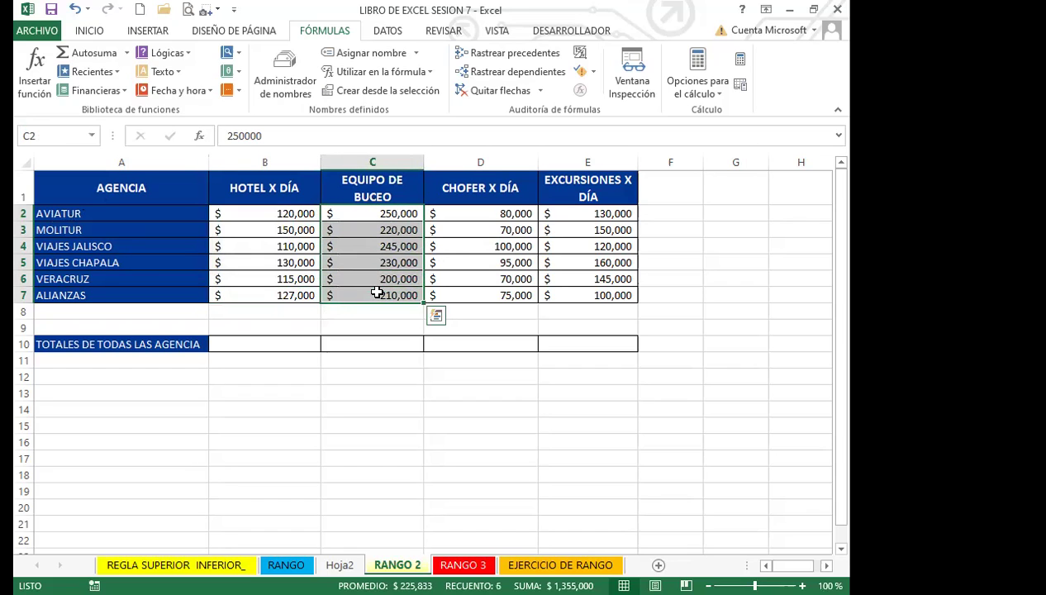
click(283, 64)
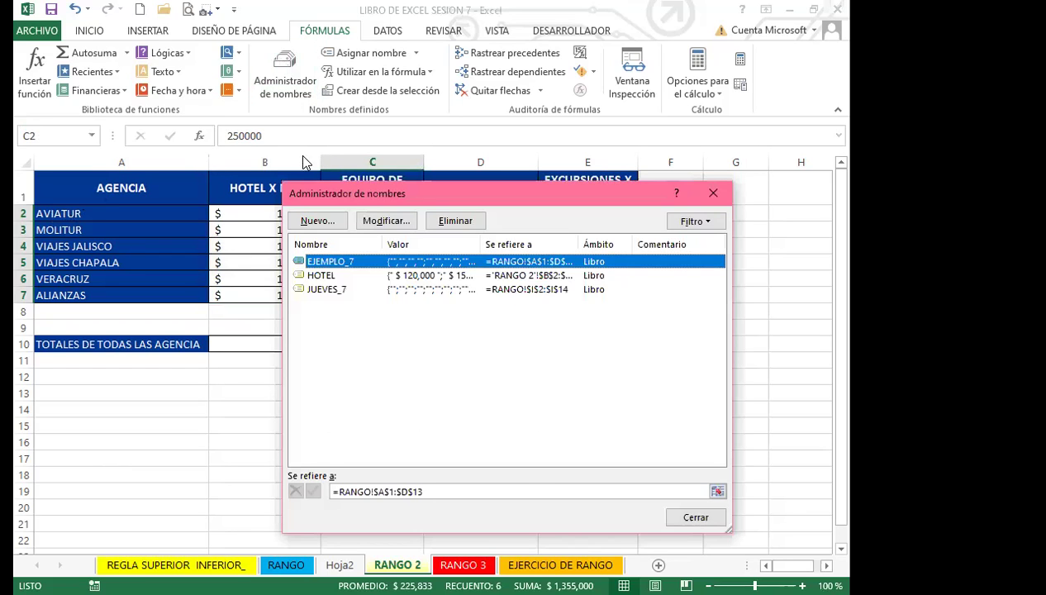
click(318, 221)
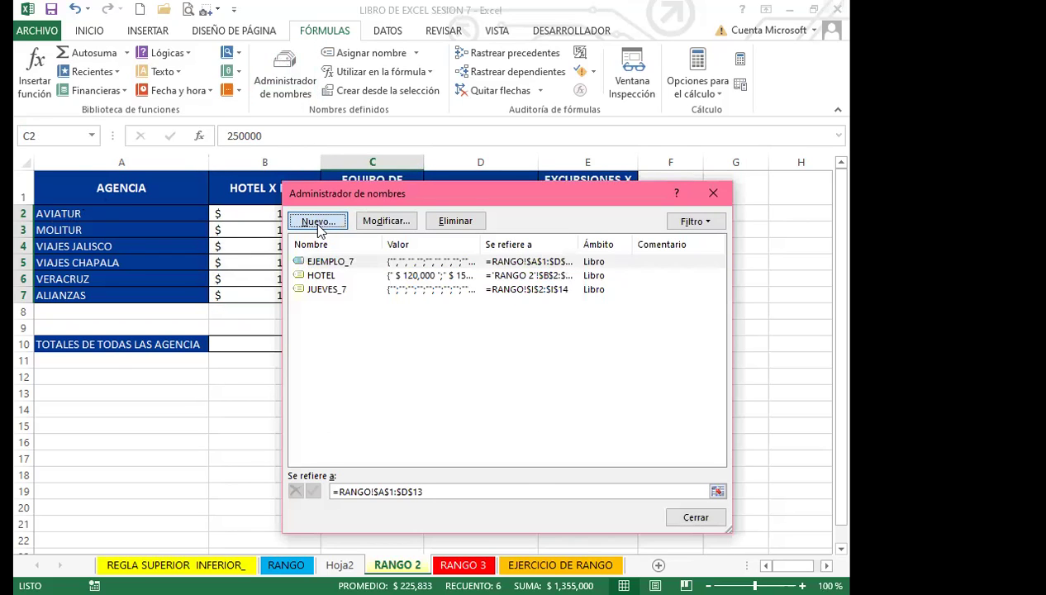
key(End)
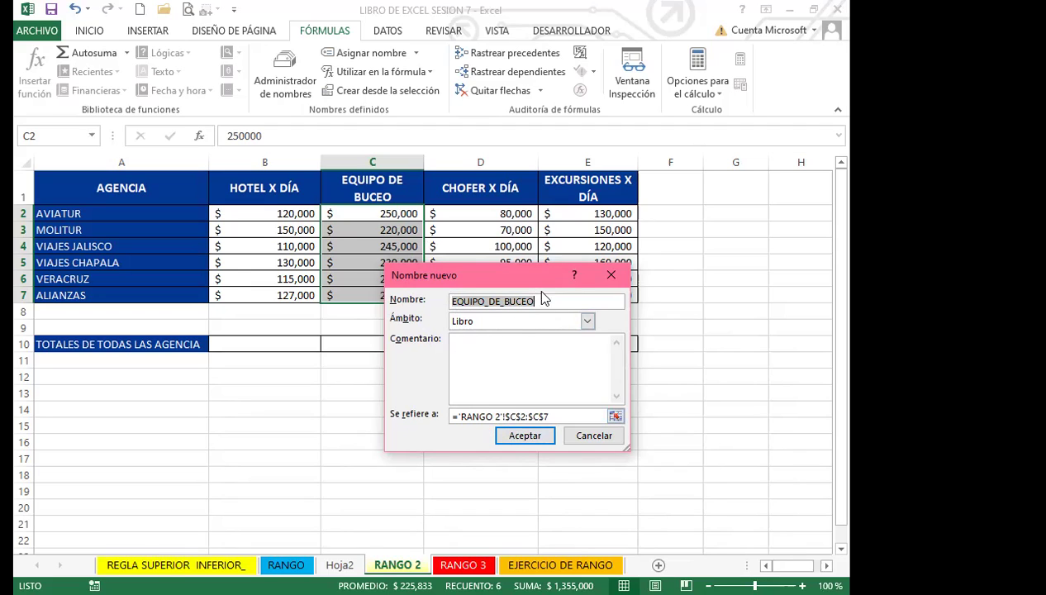
drag(460, 275, 375, 141)
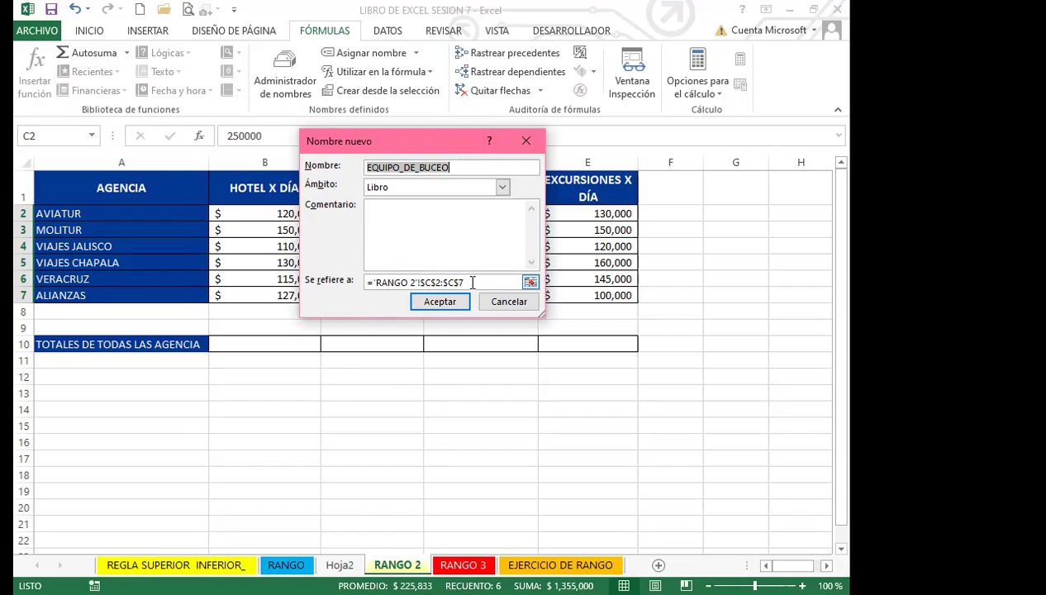
click(437, 305)
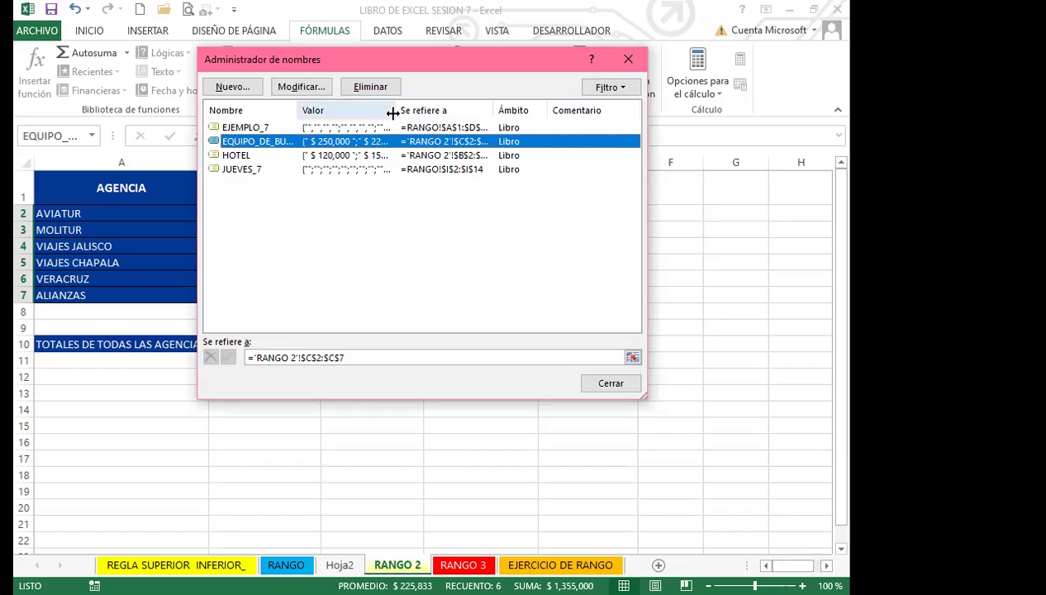
Widen the Valor column and the name manager window, and reposition the window so it fits the screen
drag(393, 113, 626, 112)
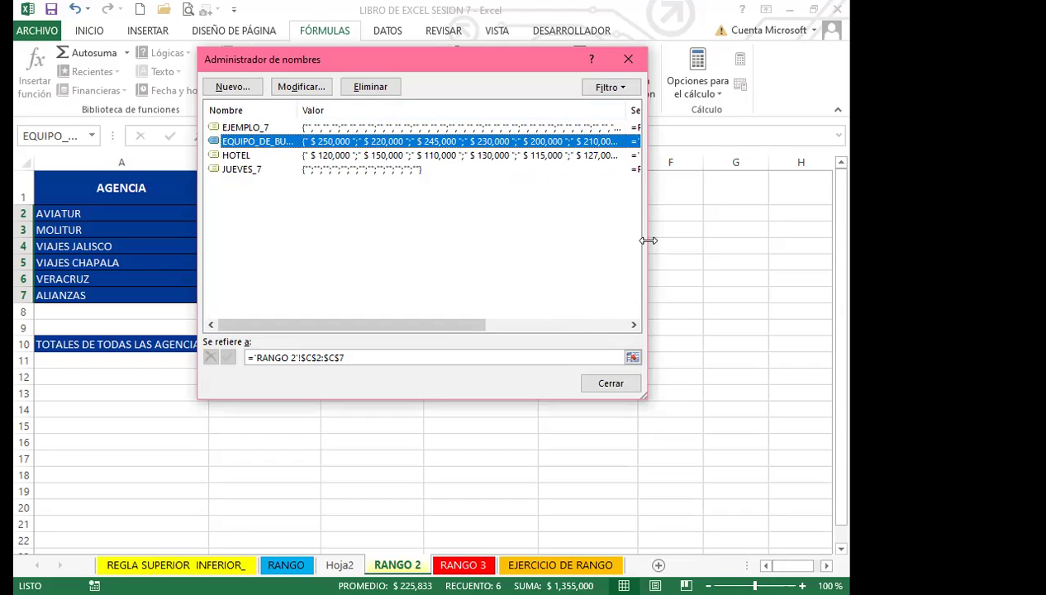
drag(647, 240, 849, 240)
drag(572, 64, 471, 82)
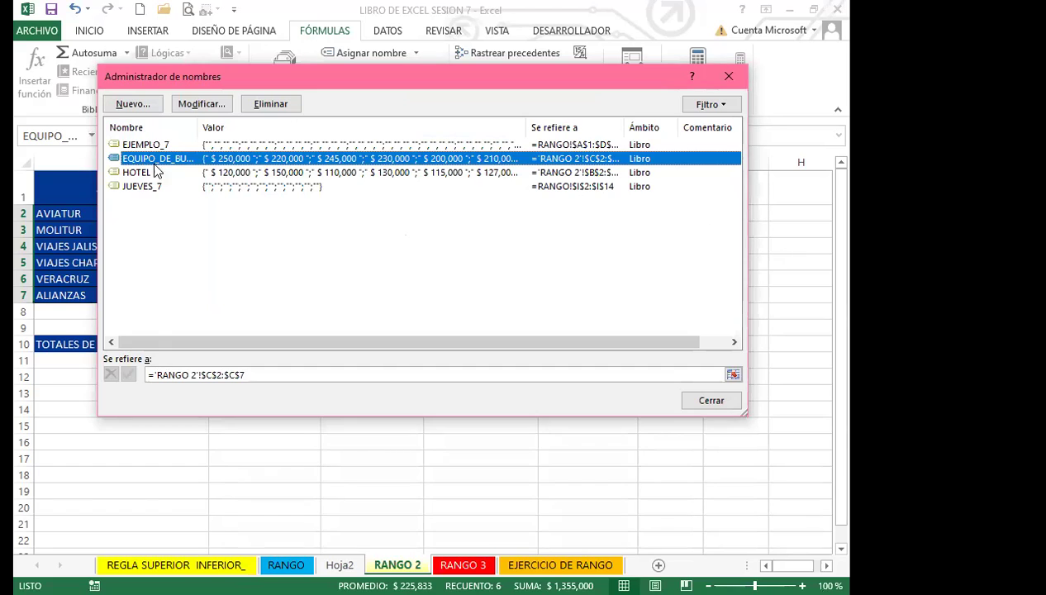
Examine the cell references of the names EQUIPO_DE_BUCEO, EJEMPLO_7 and HOTEL, close the name manager and select cell B13
click(147, 377)
key(Right)
key(Right)
key(Right)
key(Right)
key(Right)
key(Right)
key(Right)
key(Right)
key(Right)
key(Right)
key(Right)
key(Right)
key(Right)
key(Right)
key(Right)
key(Right)
key(Right)
key(Right)
key(Right)
key(Left)
key(Home)
click(139, 146)
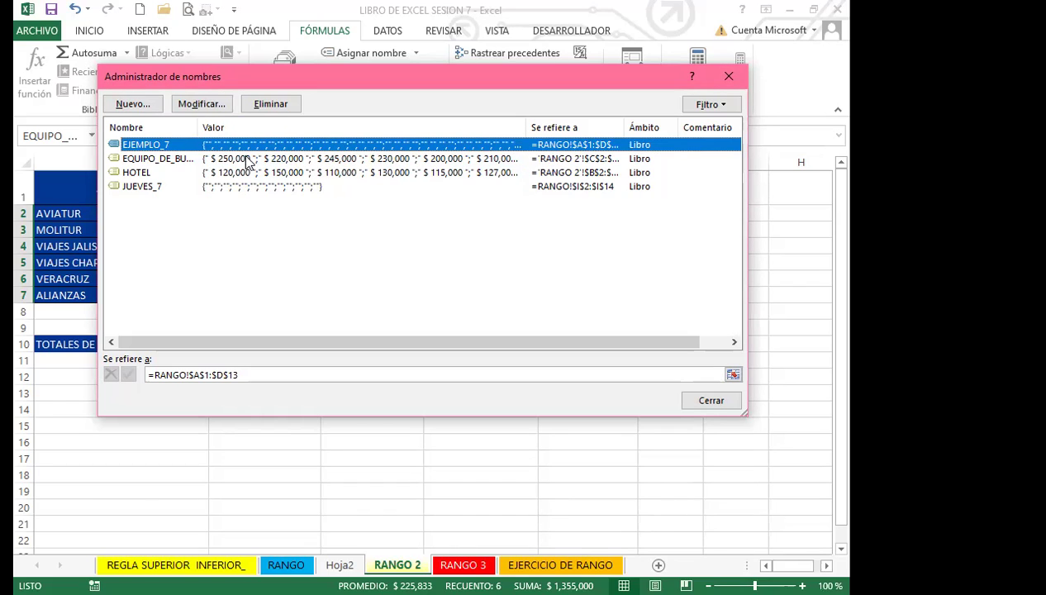
click(131, 174)
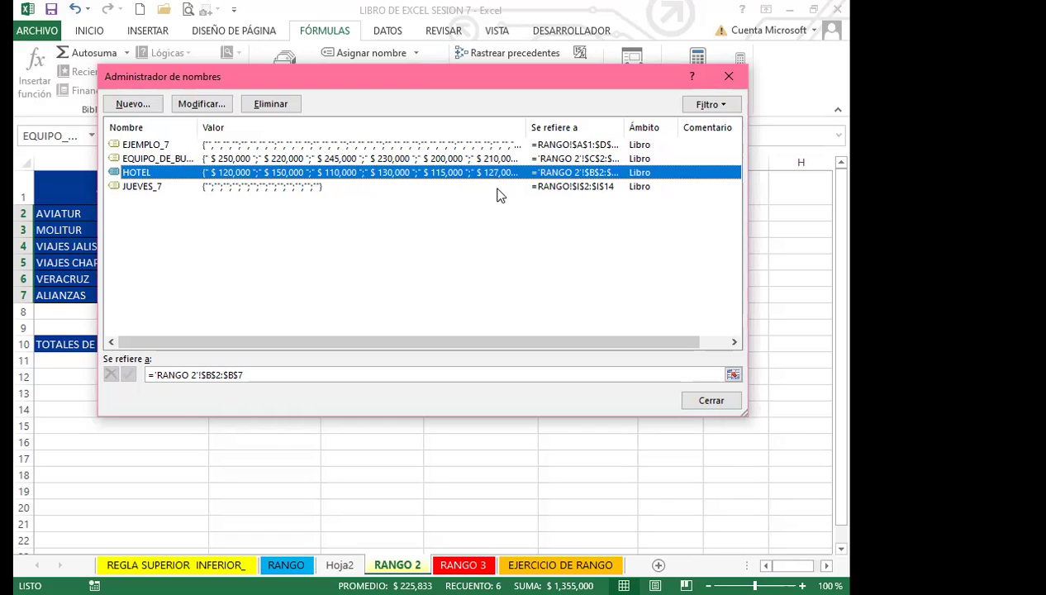
click(712, 402)
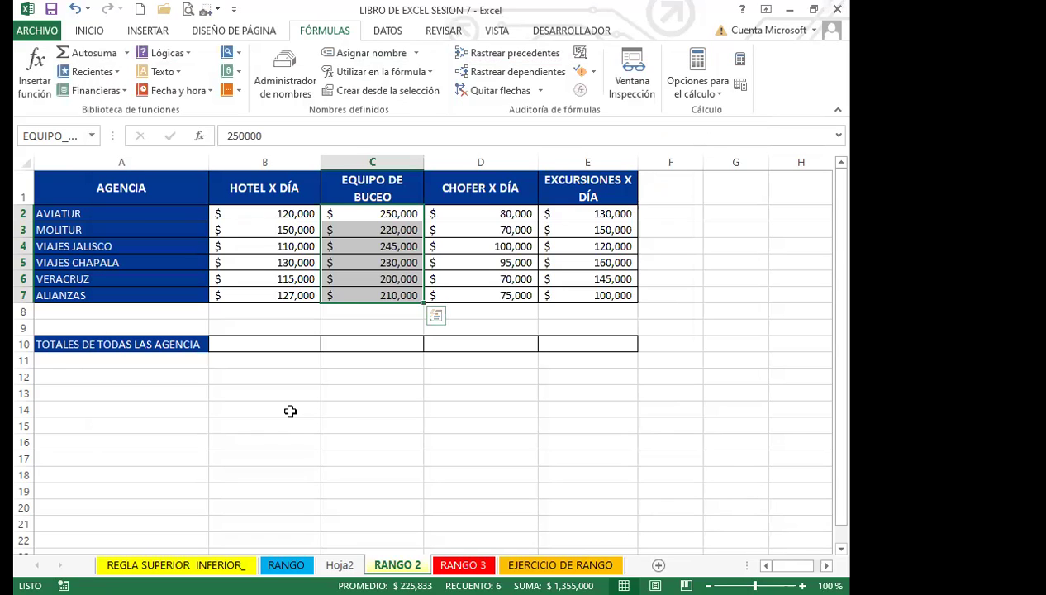
click(281, 392)
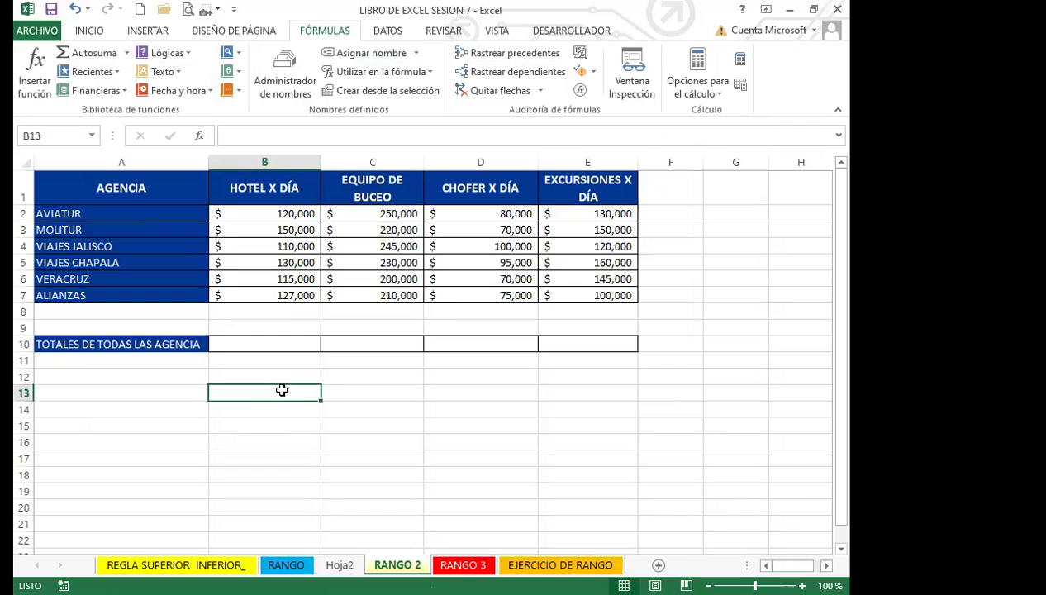
Total the HOTEL X DÍA column in cell B10 with the formula =B2+B3+B4+B5+B6+B7
click(292, 341)
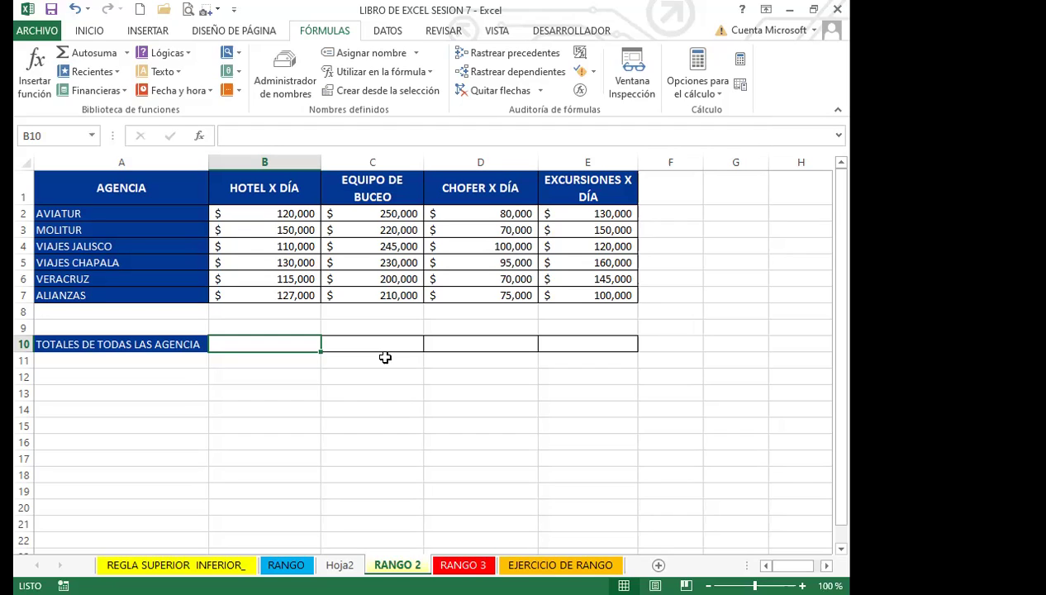
text(=)
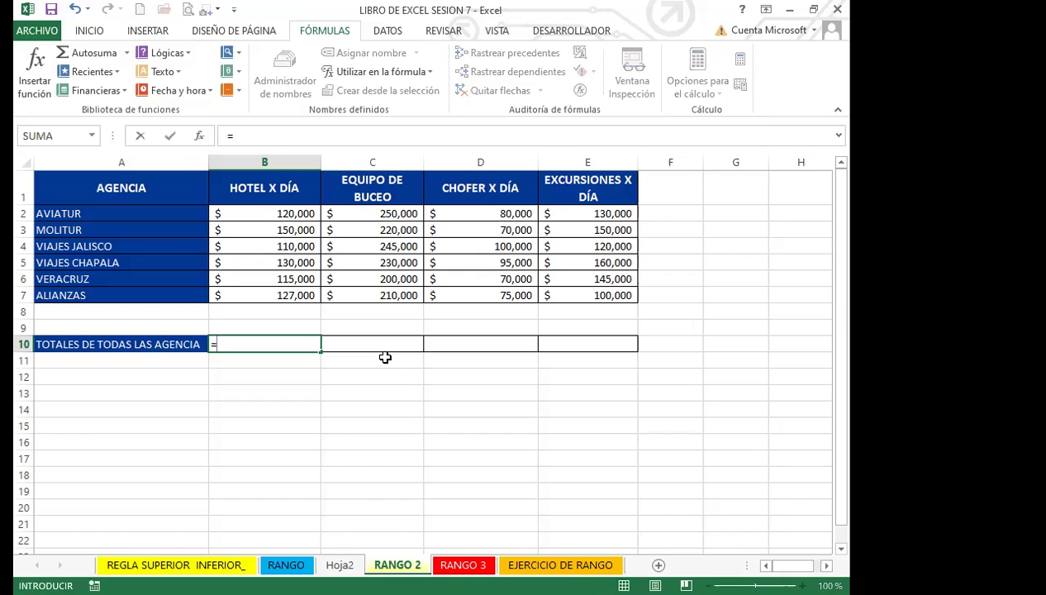
click(277, 214)
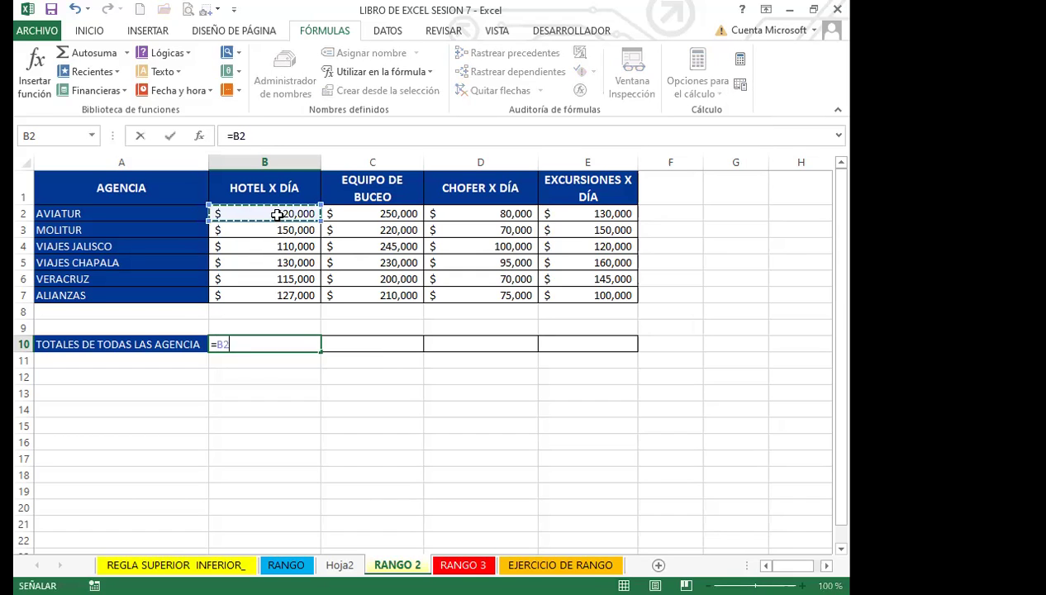
text(+)
click(270, 230)
text(+)
click(265, 246)
text(+)
click(264, 262)
text(+)
click(262, 280)
text(+)
click(255, 296)
text(+)
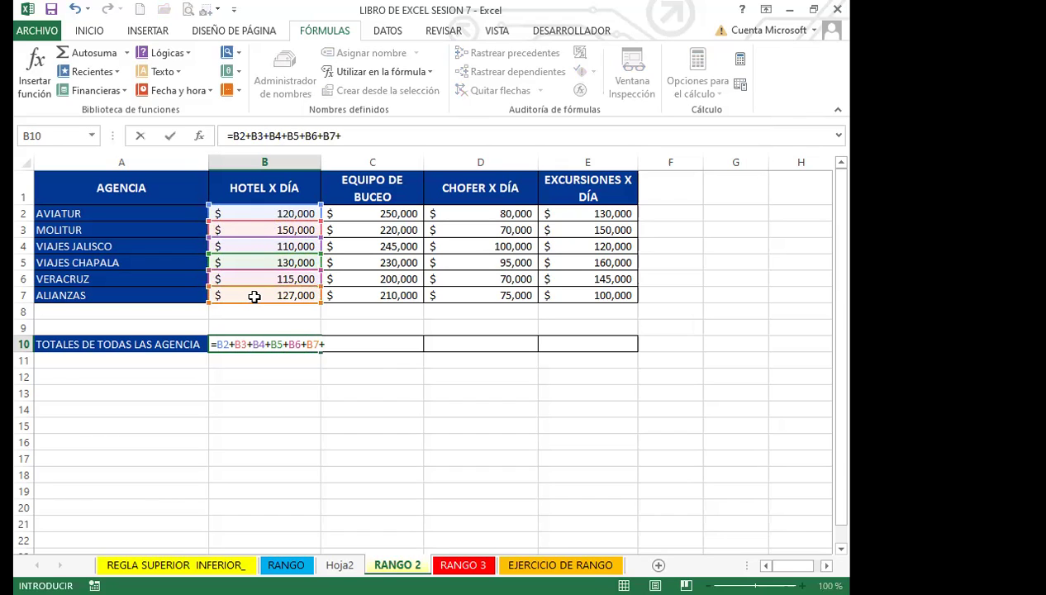
key(BackSpace)
key(Return)
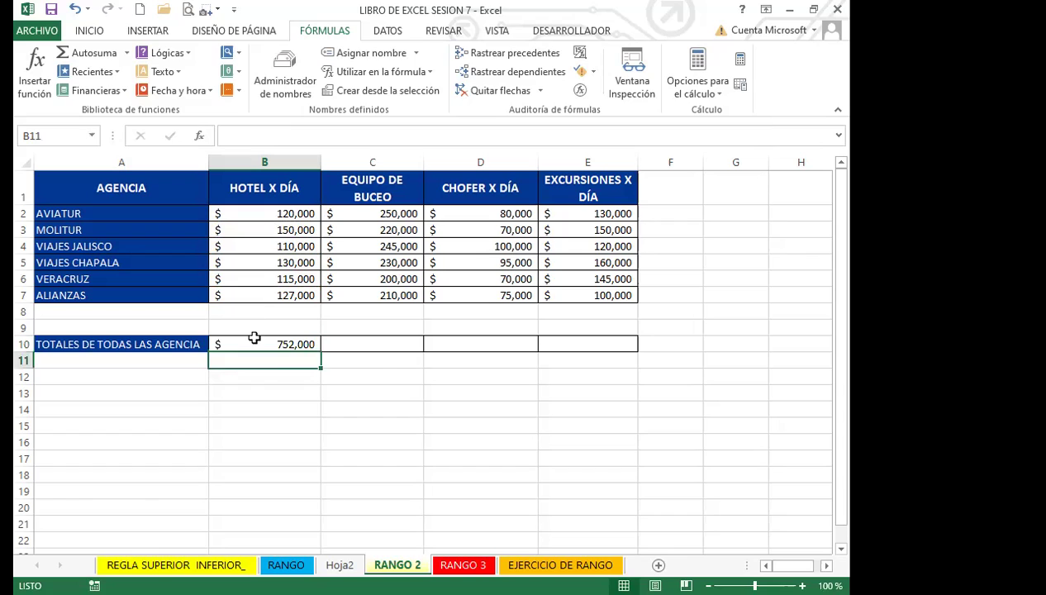
Review the addition formula in cell B10 and move that cell to B13
click(250, 342)
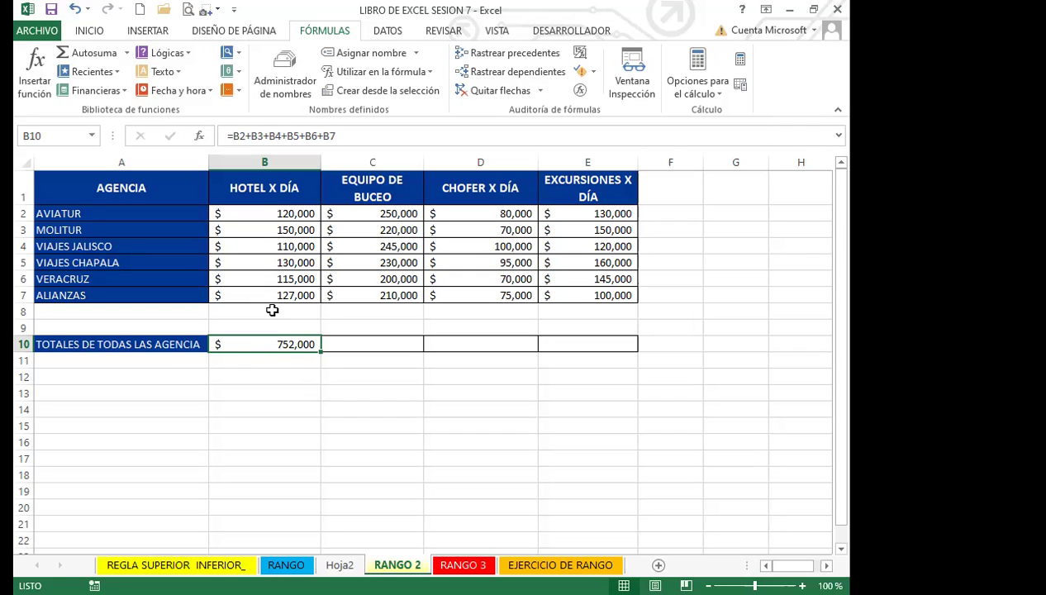
click(272, 363)
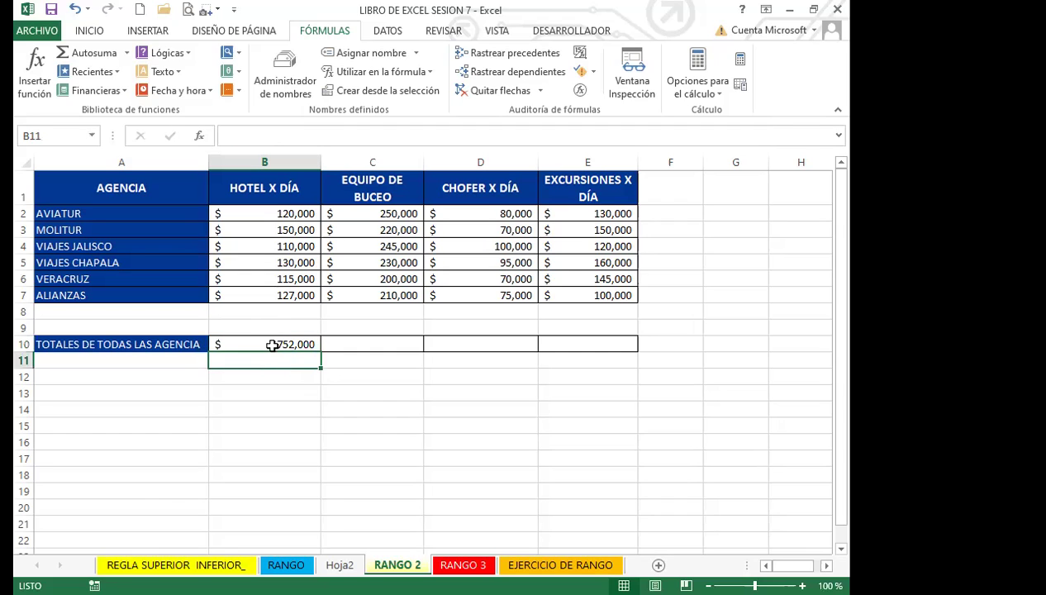
click(273, 345)
drag(268, 354, 262, 393)
Copy the format of cell C10 onto the emptied cell B10 to restore its border
click(285, 345)
click(330, 349)
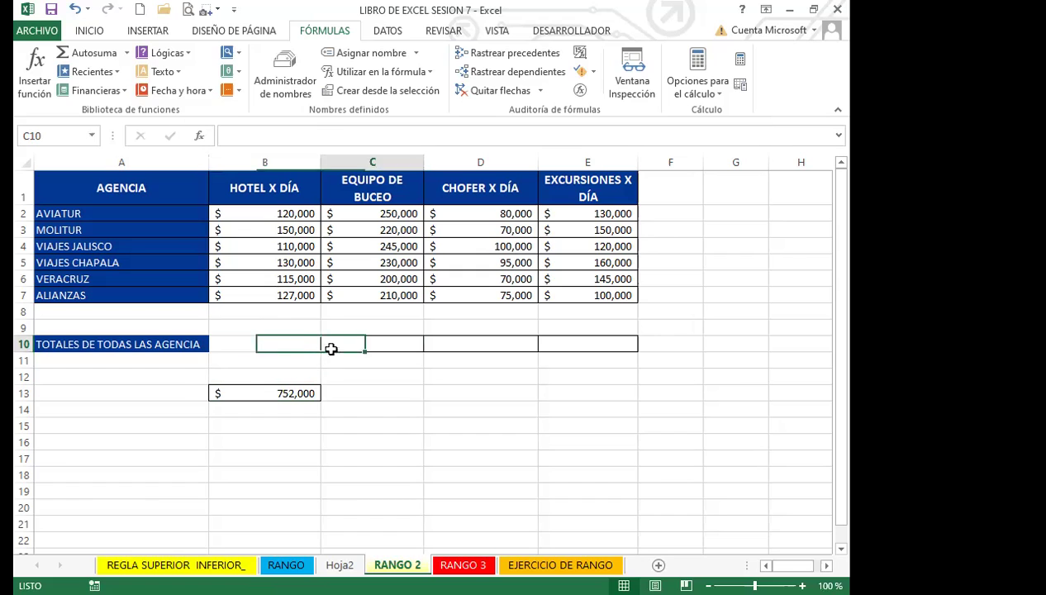
click(90, 31)
click(62, 90)
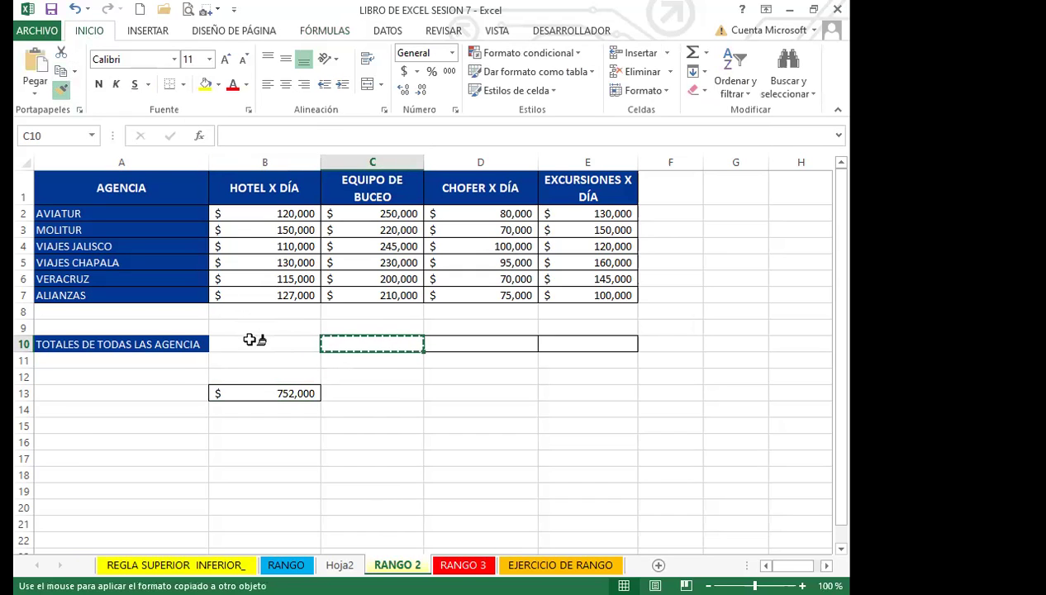
click(250, 340)
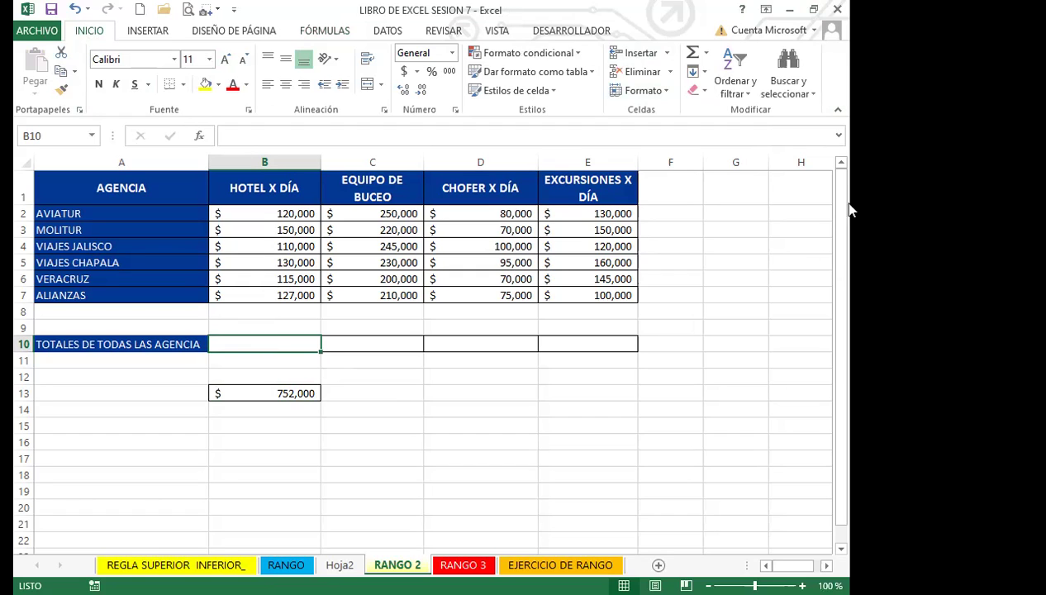
Total the hotel prices in cell B10 with =SUMA(B2:B9) and compare its formula with the one in B13
click(692, 56)
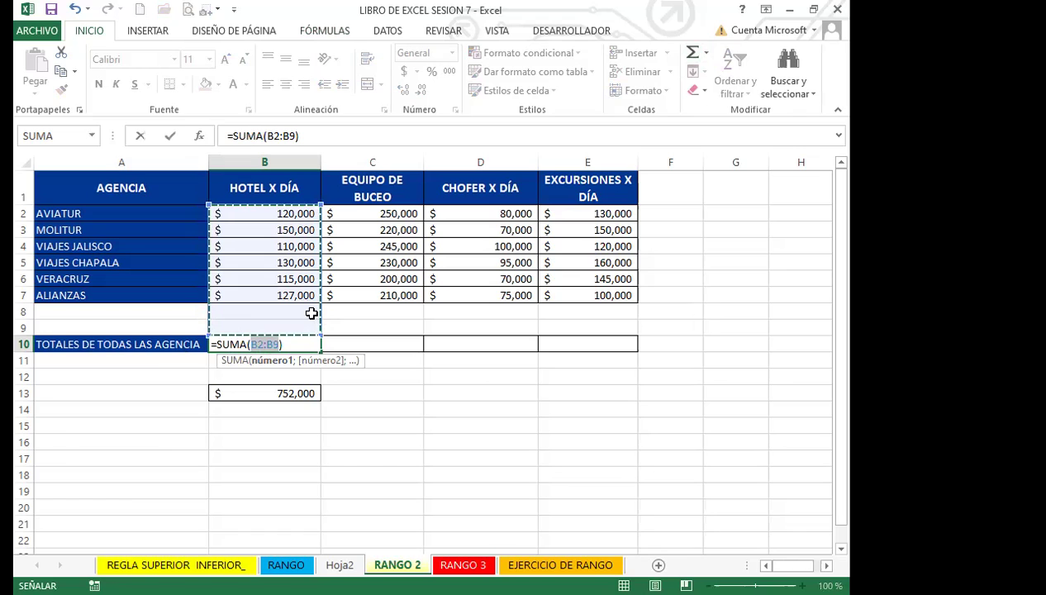
key(Return)
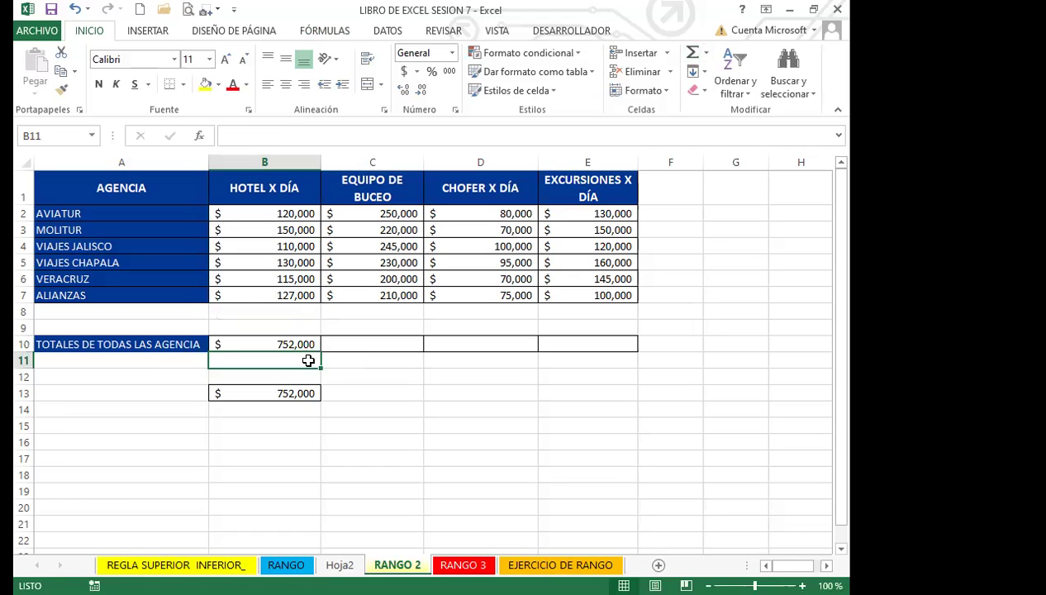
click(306, 344)
click(304, 377)
click(302, 347)
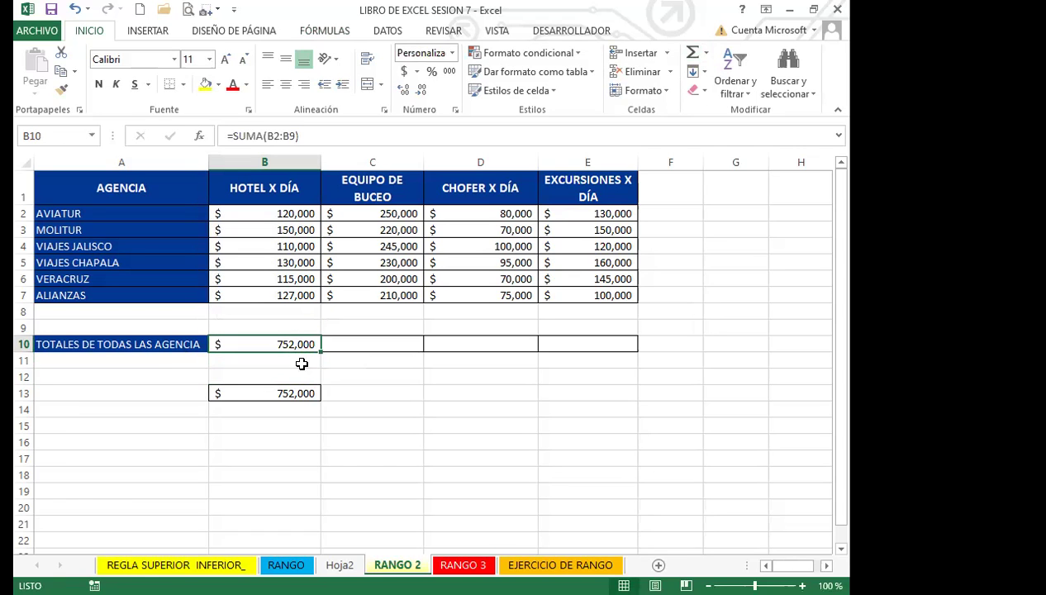
click(302, 394)
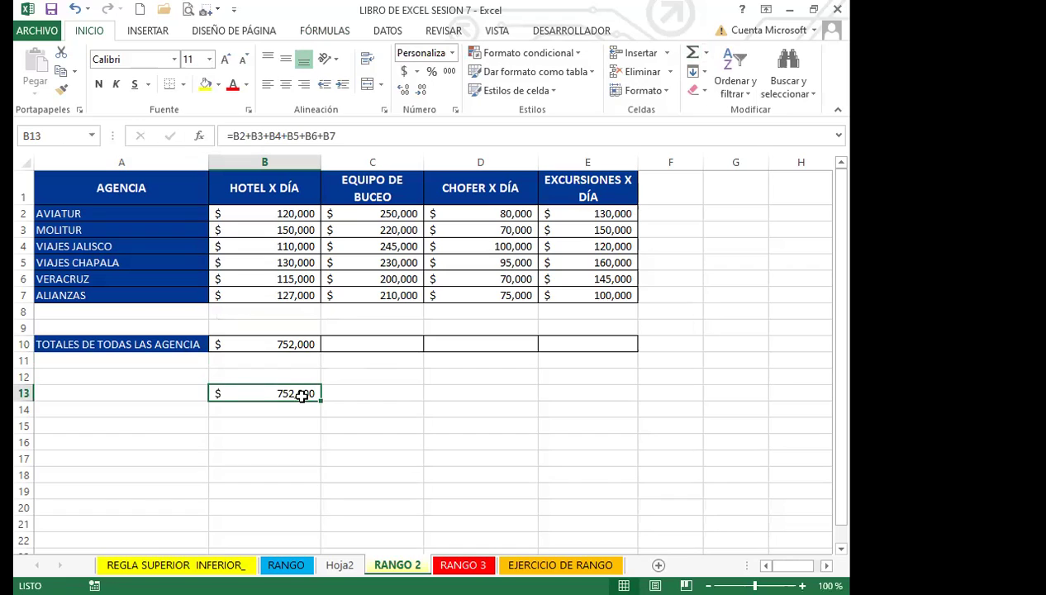
click(285, 342)
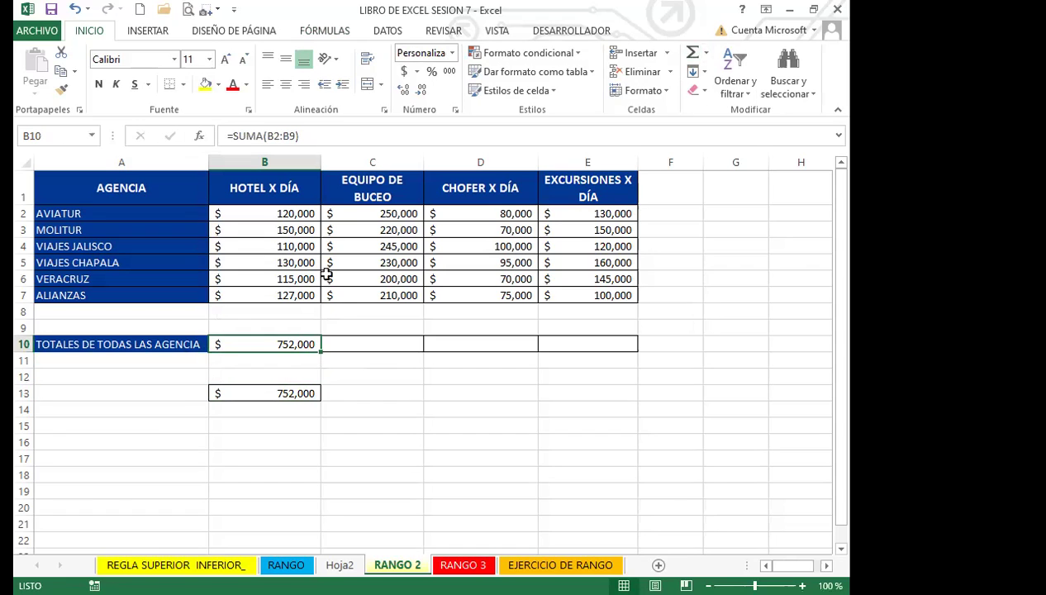
Total the diving equipment column in cell C10 with =SUMA(EQUIPO_DE_BUCEO) and select the cell to review its formula
click(357, 346)
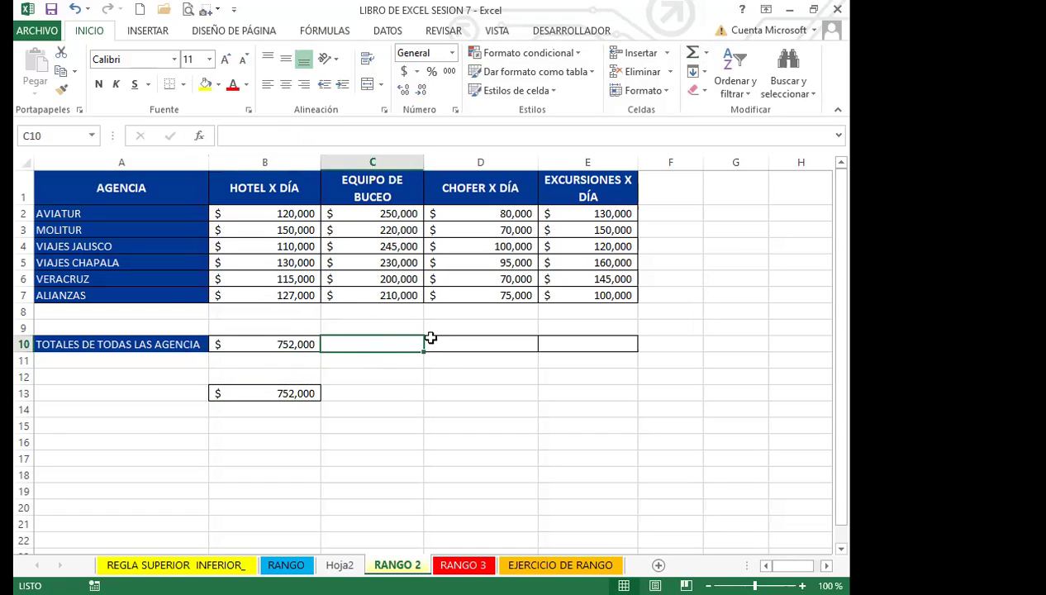
text(=)
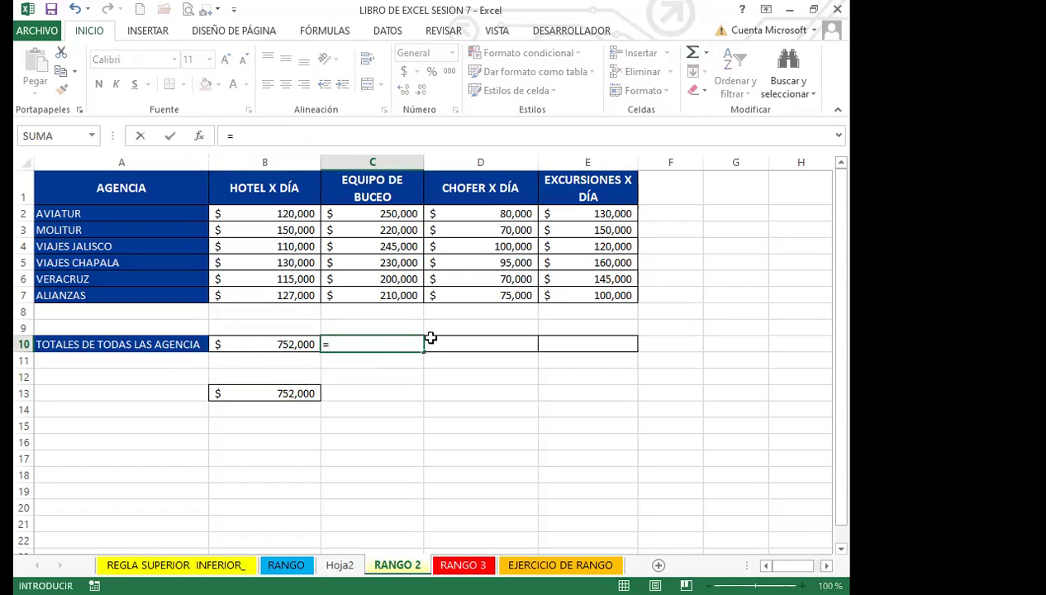
text(SUMA()
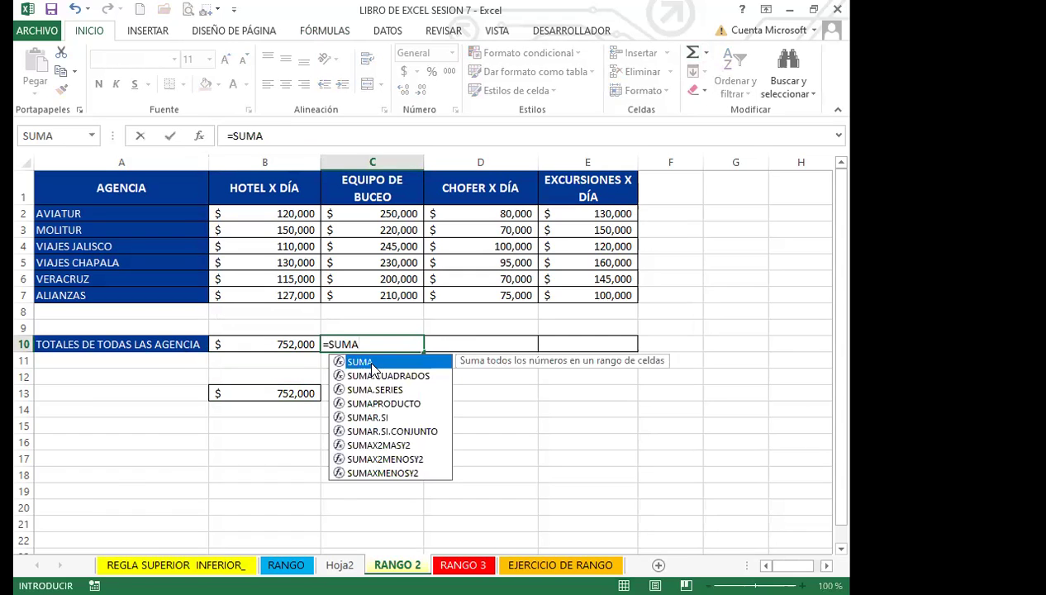
drag(396, 213, 396, 294)
key(Return)
click(405, 346)
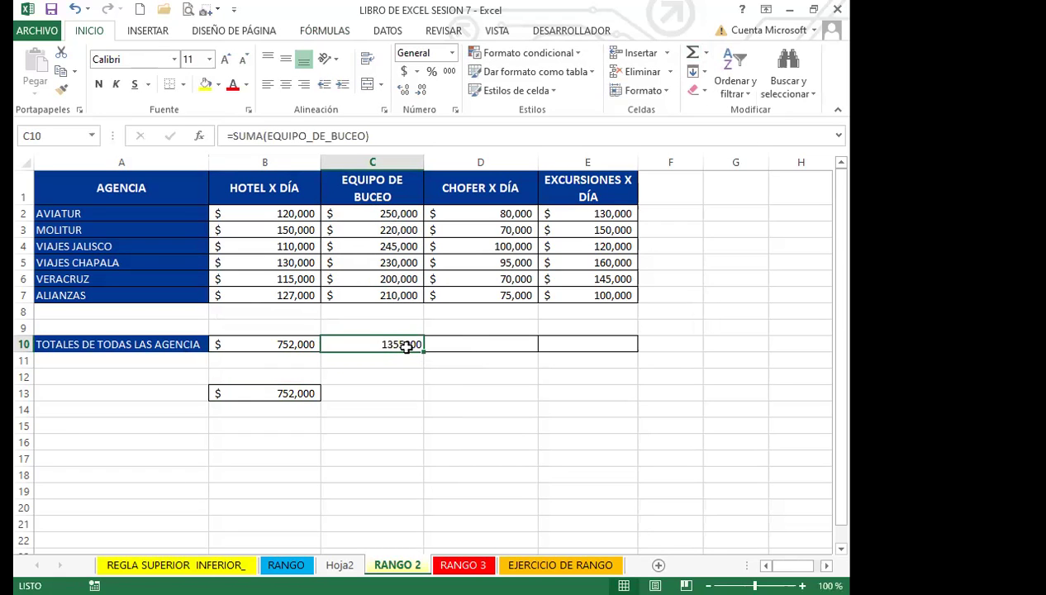
Compare the formulas in total cells B10, B13 and C10
click(272, 341)
click(281, 391)
click(370, 343)
click(283, 343)
click(283, 393)
click(357, 346)
click(299, 411)
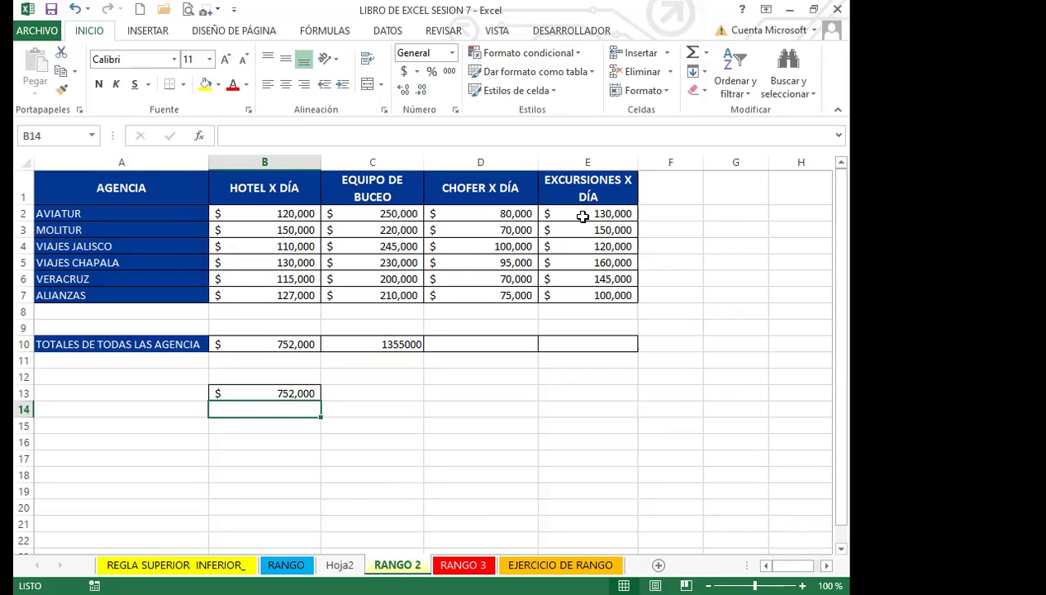
Name the excursion prices in cells E2:E7 EXCURSIONES
drag(583, 217, 603, 294)
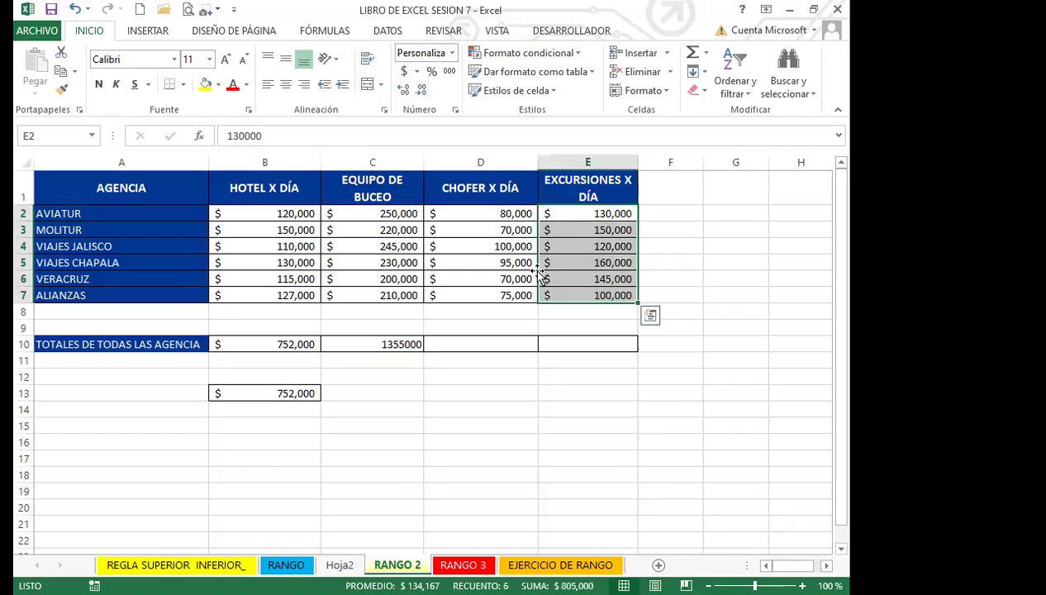
click(50, 134)
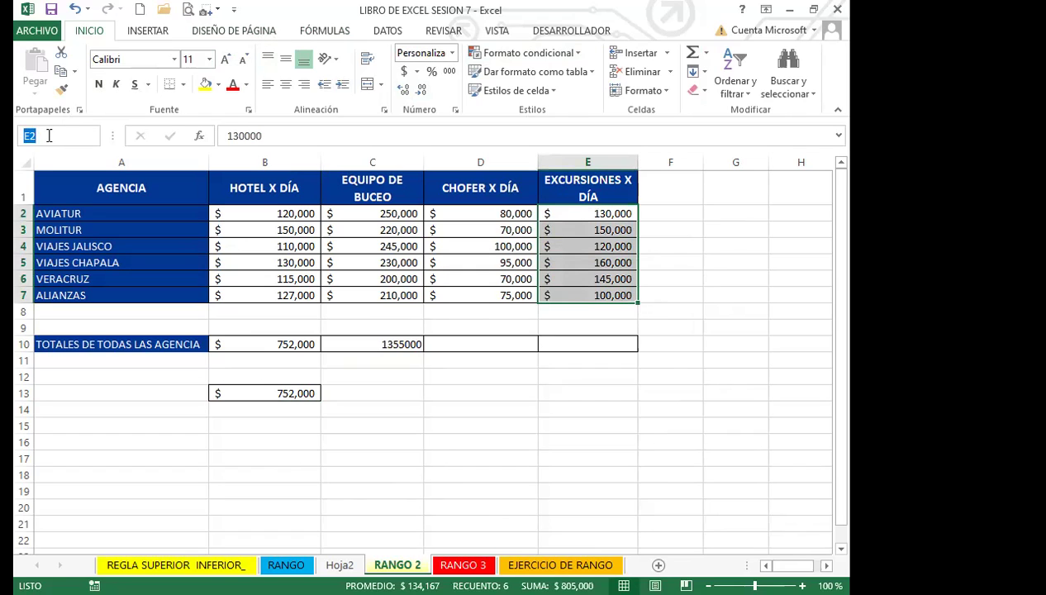
text(EXCURS)
text(IO)
text(NES)
key(Return)
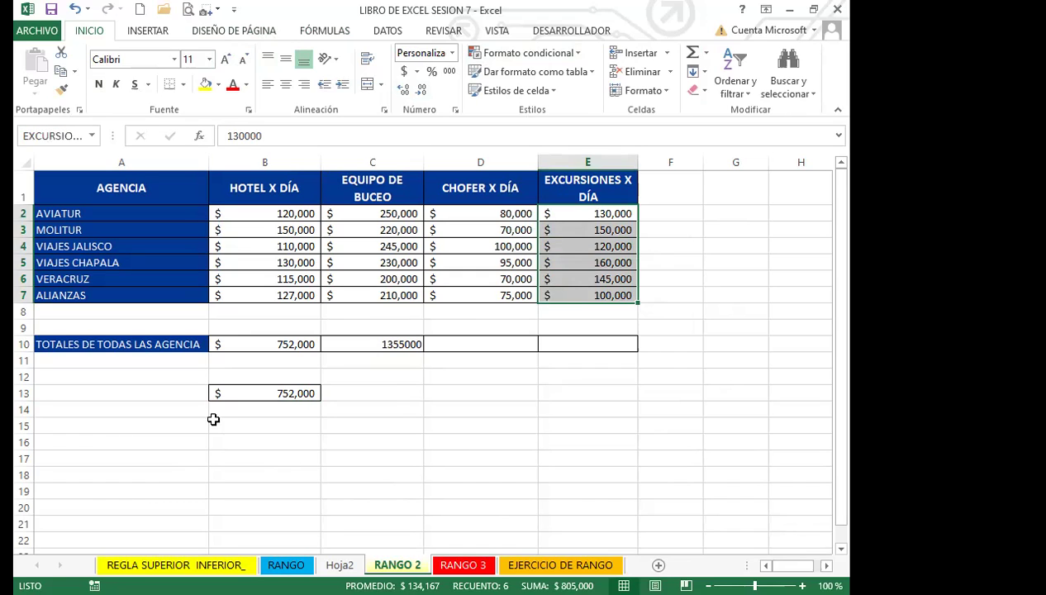
click(416, 392)
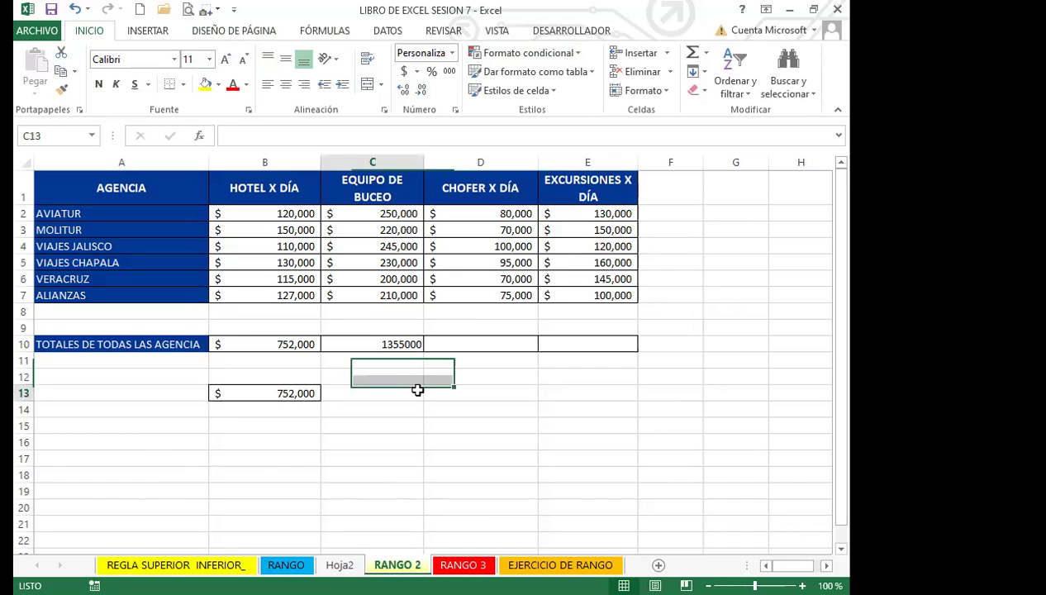
click(495, 344)
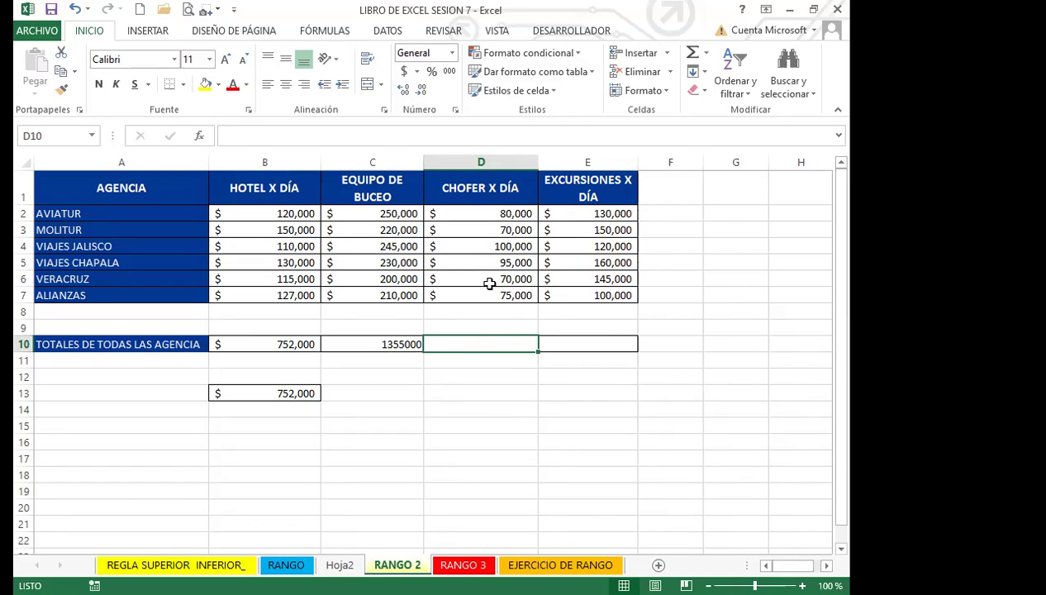
text(=SUMA)
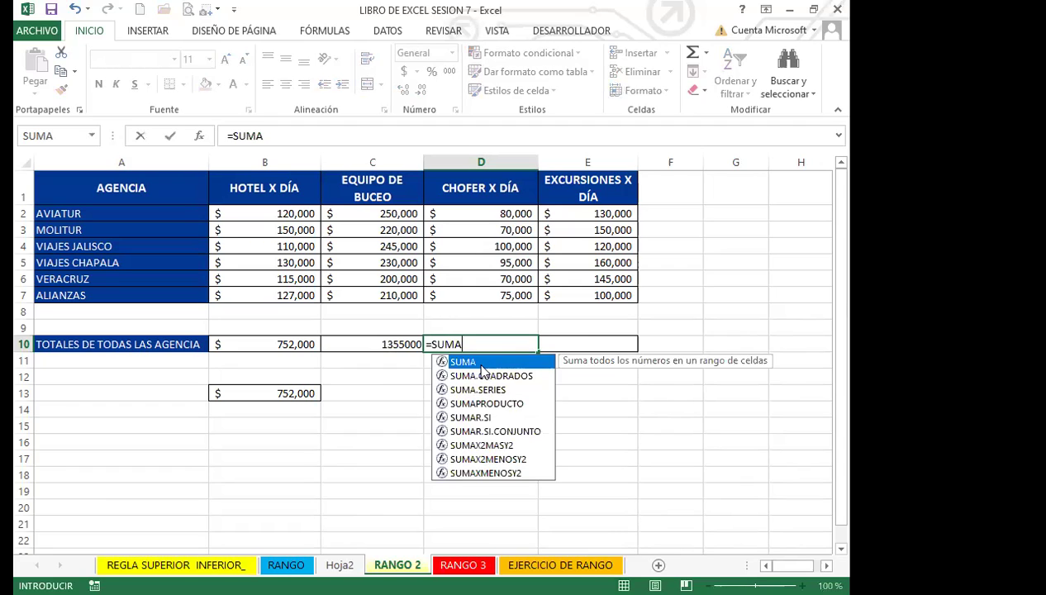
text(()
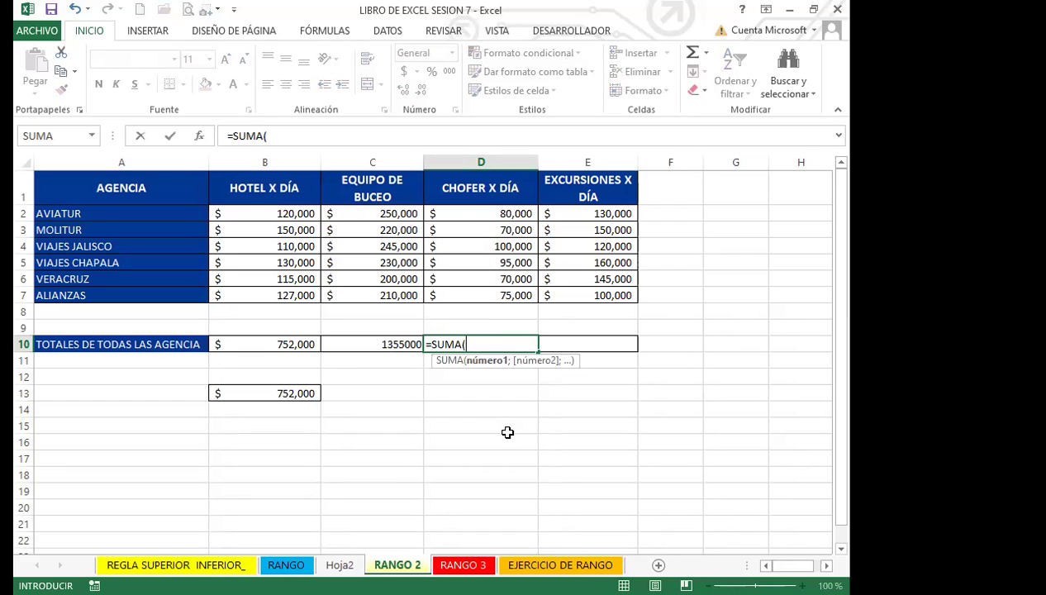
text(CHOFER)
key(BackSpace)
key(BackSpace)
key(BackSpace)
key(BackSpace)
key(BackSpace)
key(BackSpace)
key(BackSpace)
key(BackSpace)
key(BackSpace)
key(BackSpace)
key(BackSpace)
key(BackSpace)
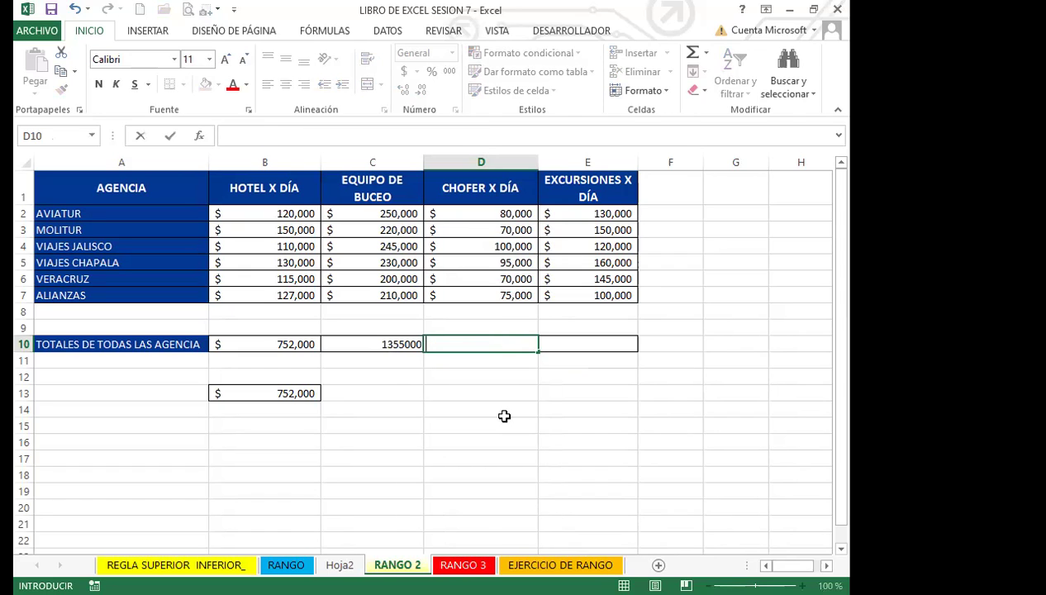
Check the workbook's list of defined names for a driver range and close the list
click(330, 35)
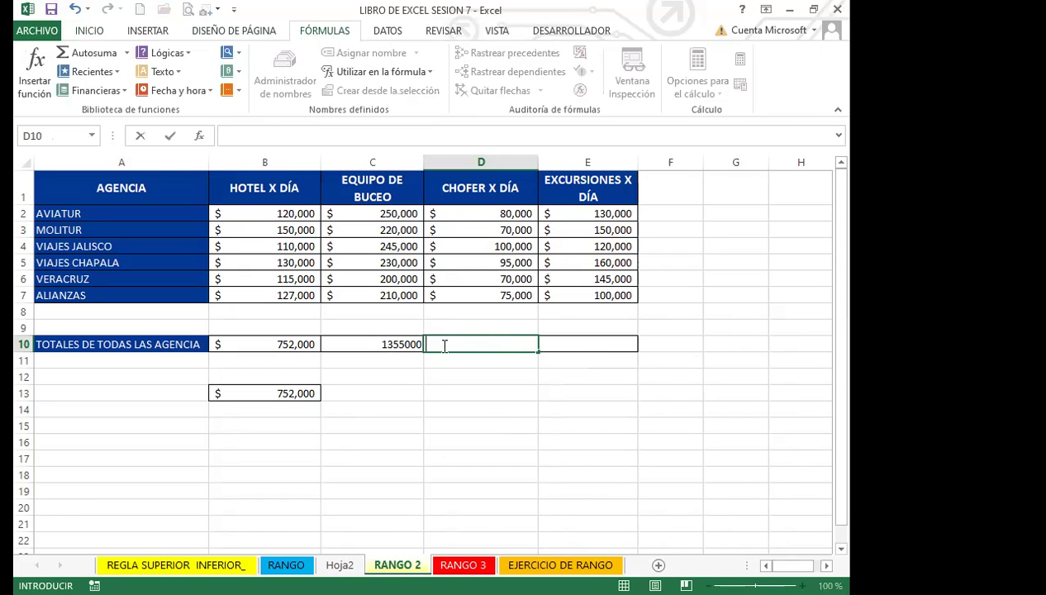
click(461, 378)
click(438, 341)
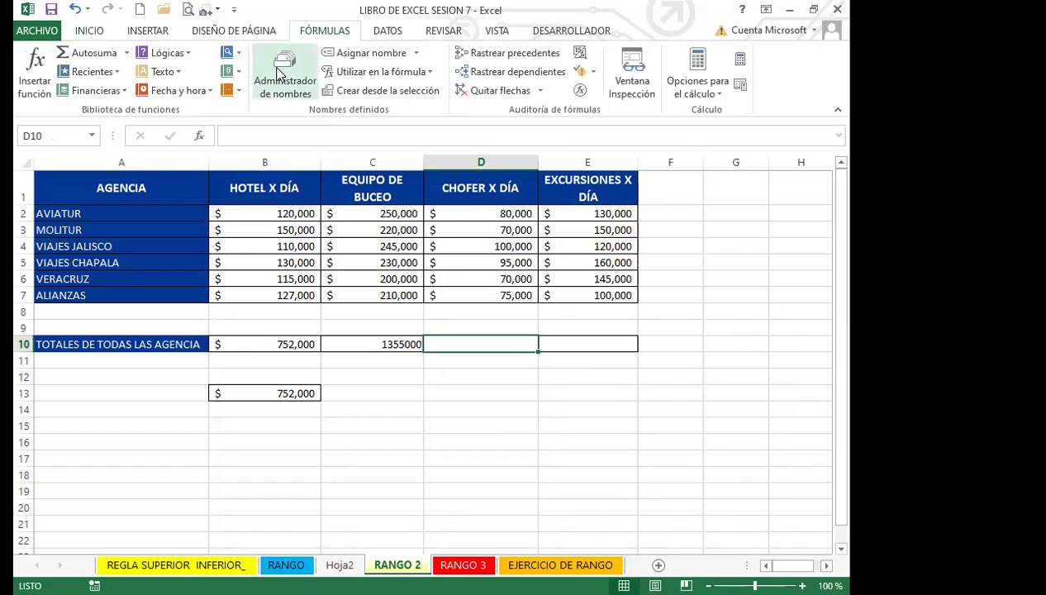
click(279, 73)
click(728, 76)
Name the driver prices in cells D2:D7 CHOFER
drag(458, 214, 459, 295)
click(62, 136)
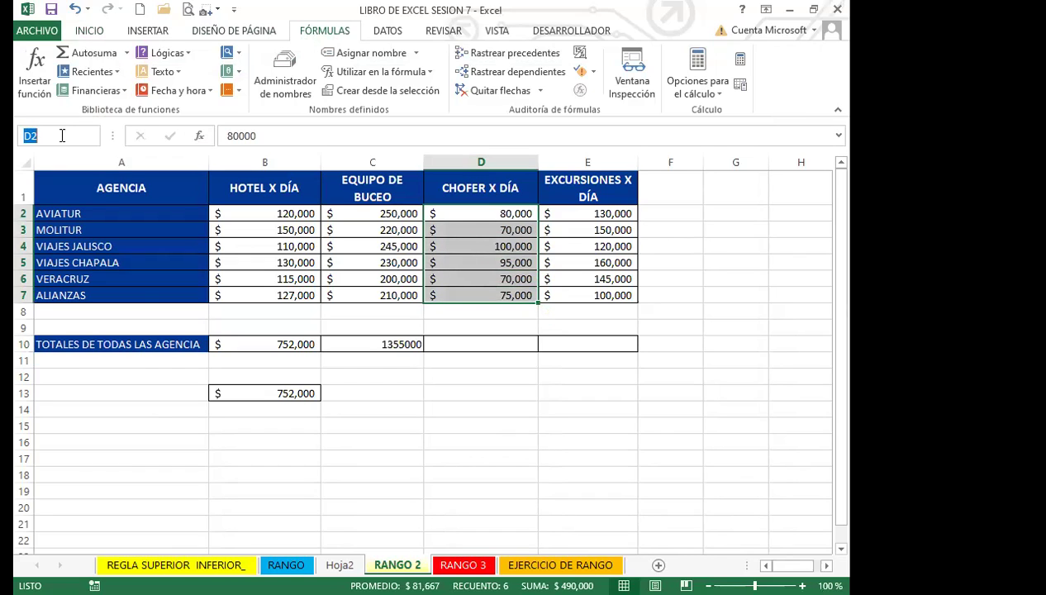
text(CHOFER)
key(Return)
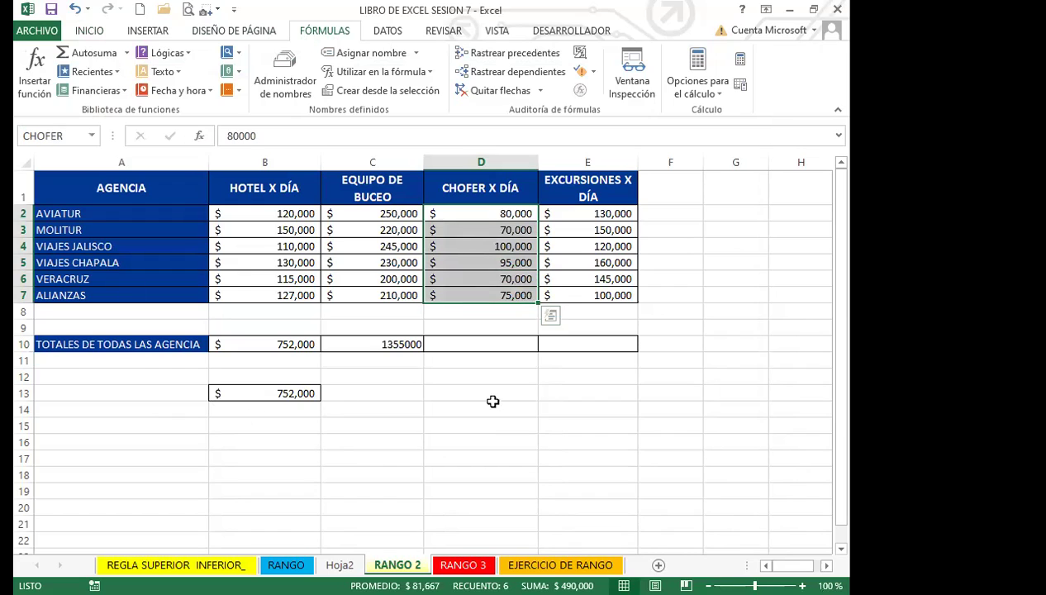
Total the driver column in cell D10 with =SUMA(CHOFER)
click(477, 343)
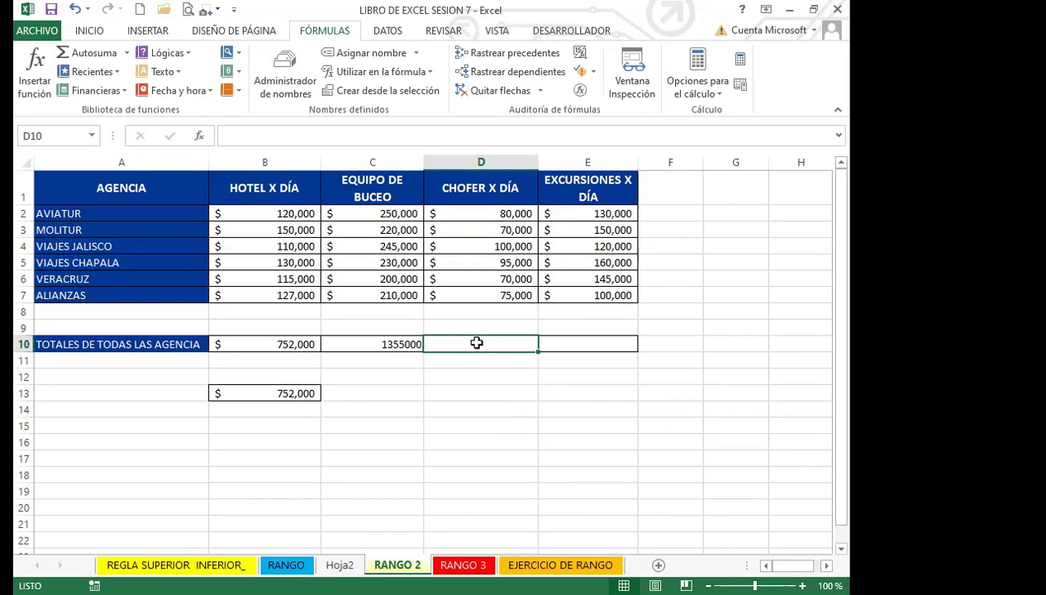
text(=)
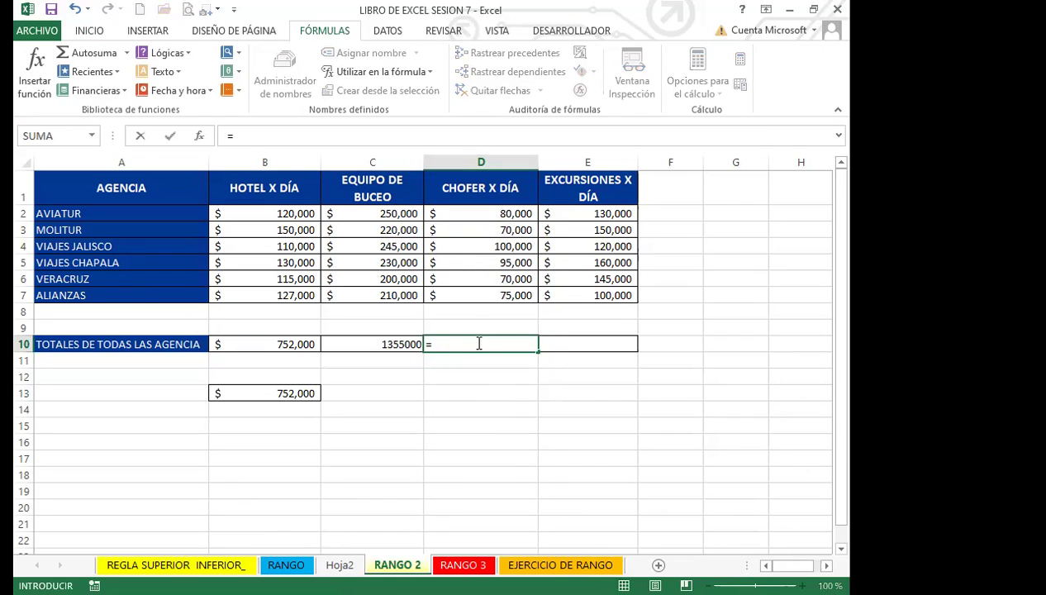
text(SUMA)
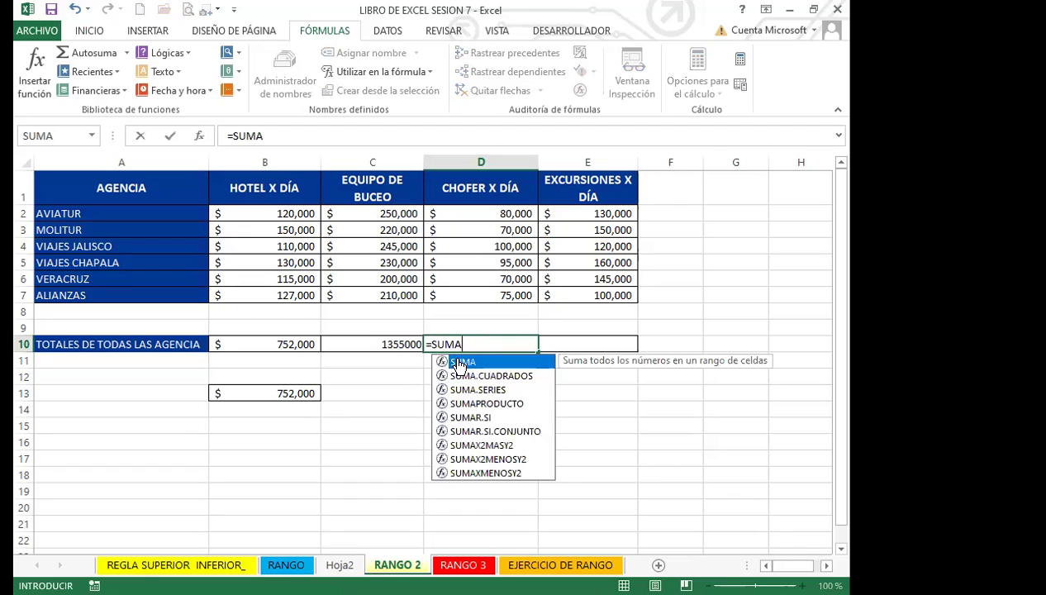
double_click(457, 361)
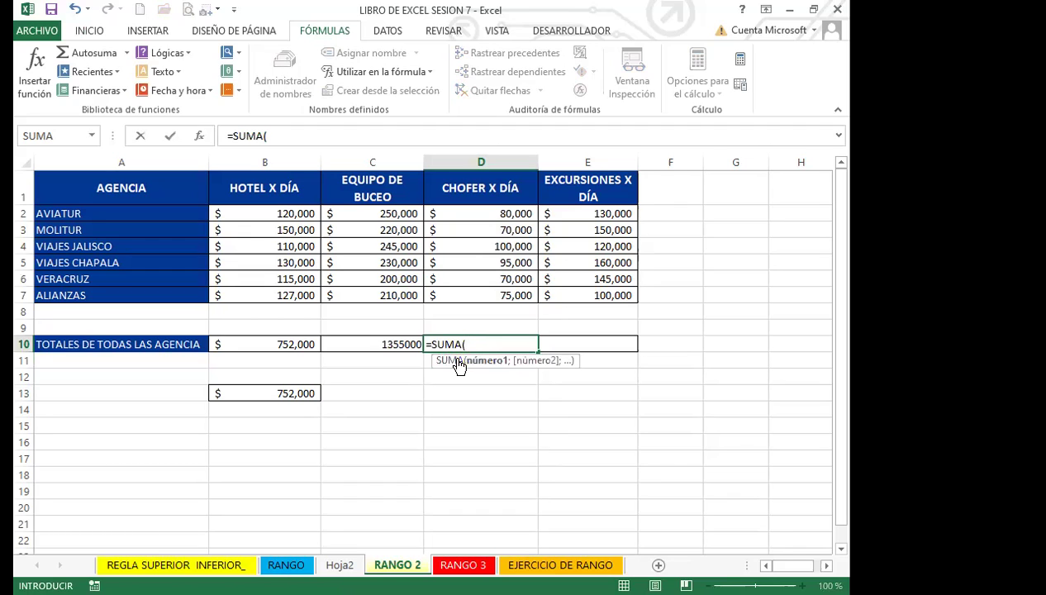
text(CHO)
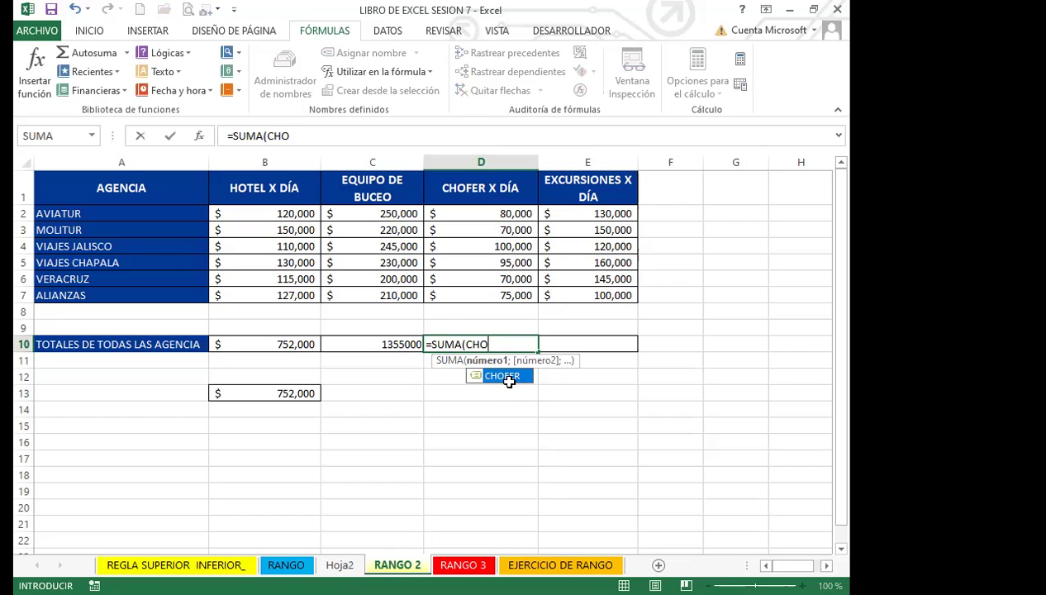
double_click(502, 376)
key(Return)
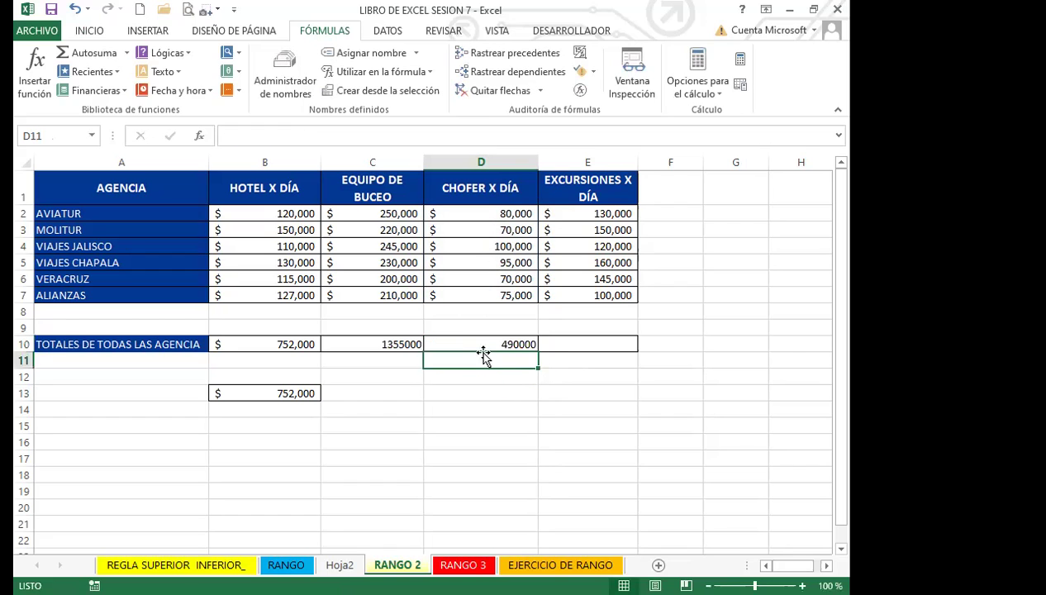
text(=)
key(BackSpace)
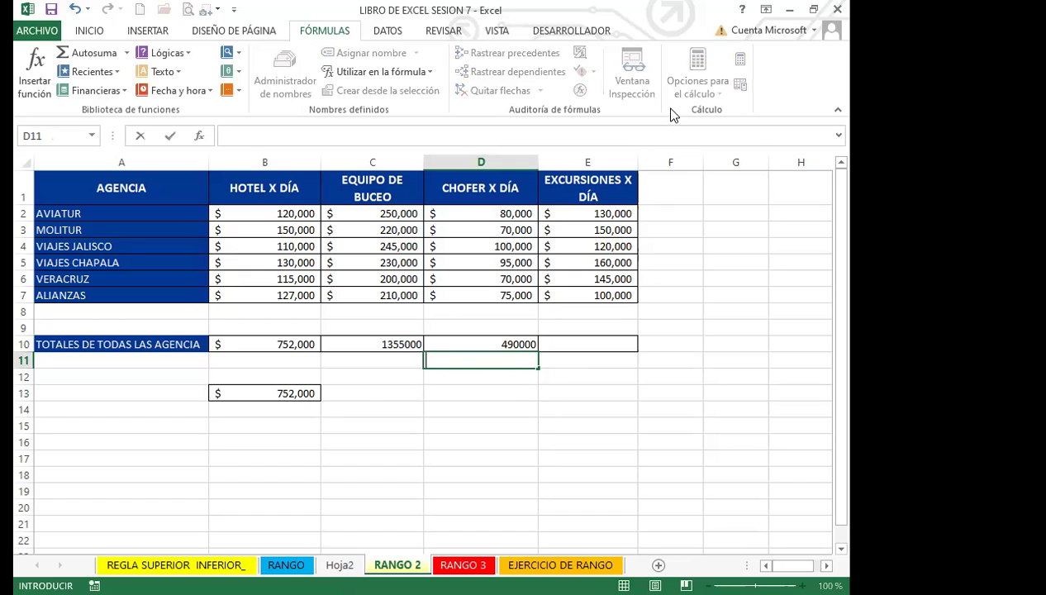
click(334, 438)
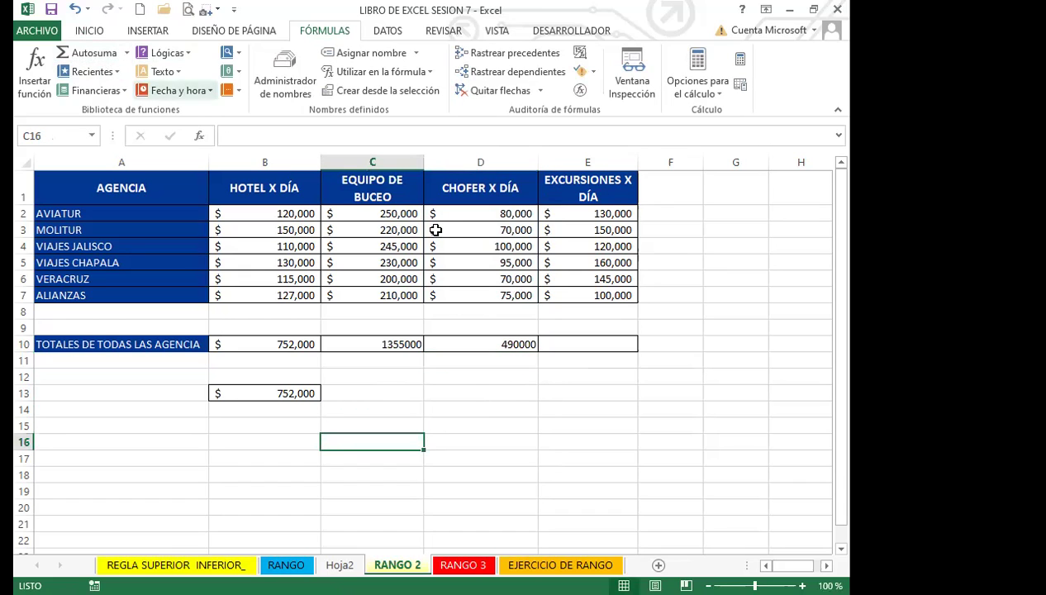
Total the driver prices D2:D7 in cell D12 with the AutoSum function
click(505, 379)
click(93, 52)
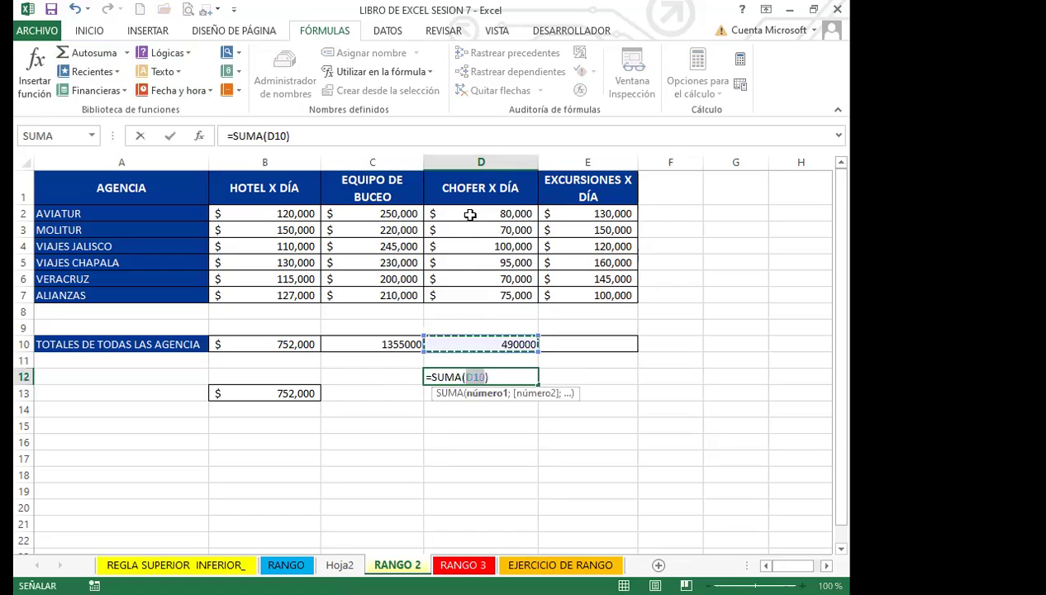
click(465, 215)
drag(464, 288, 465, 291)
key(Return)
Compare the formulas behind the two driver totals in cells D10 and D12
click(488, 377)
click(486, 343)
click(487, 377)
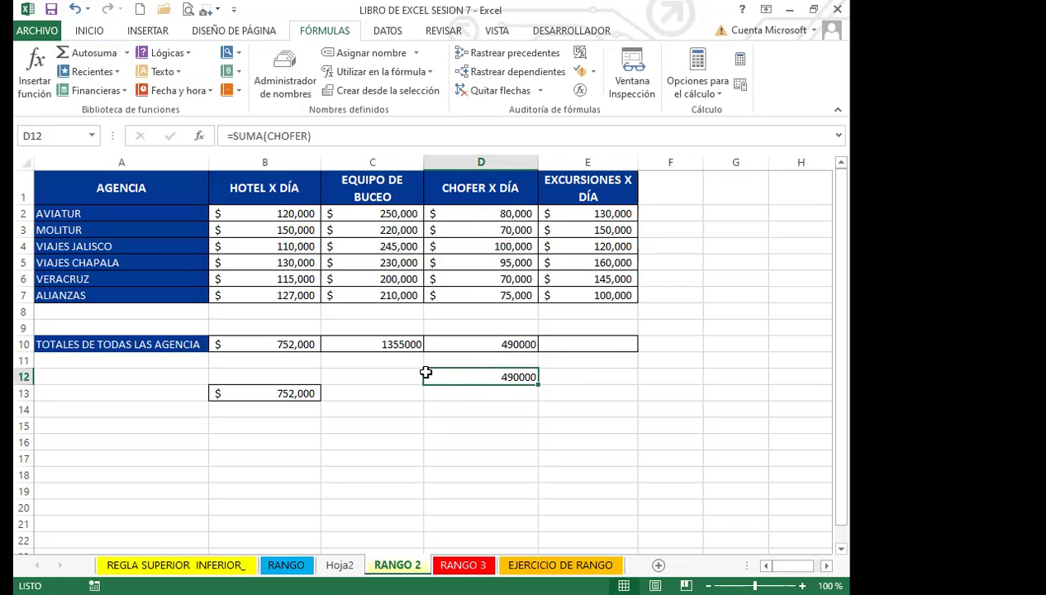
click(466, 347)
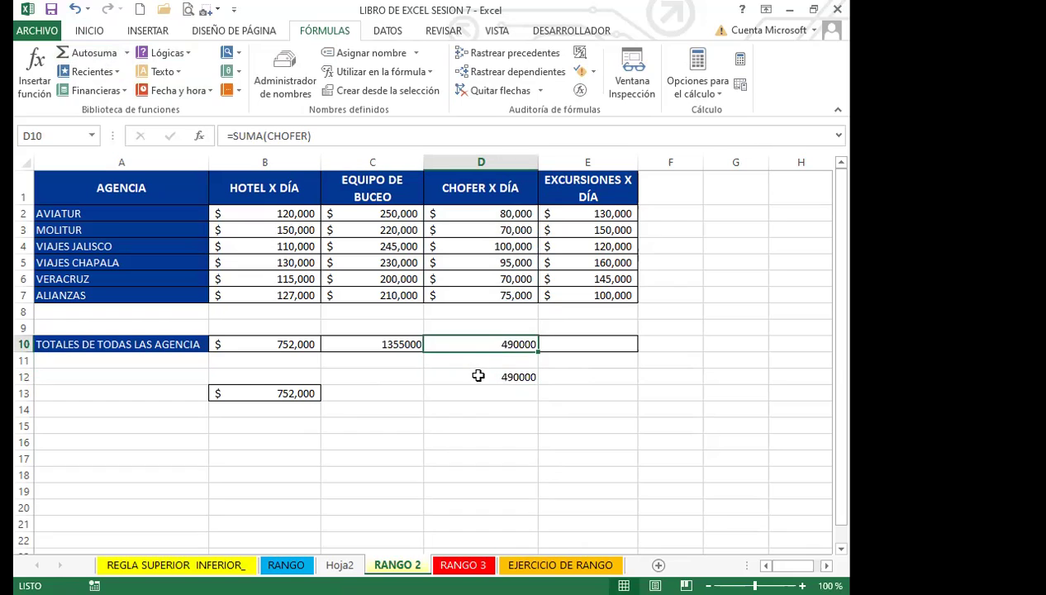
click(476, 376)
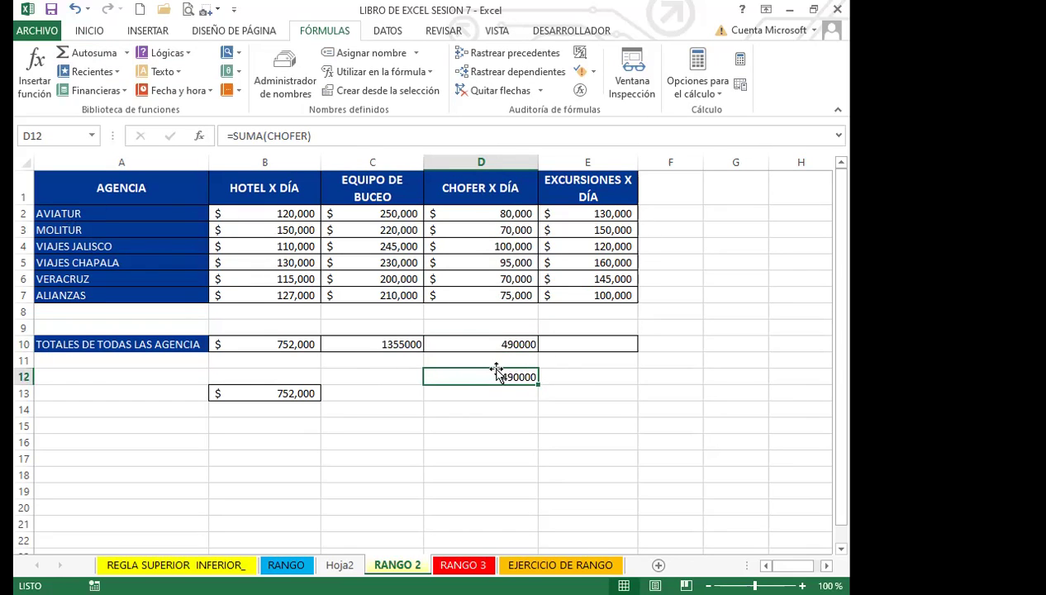
click(484, 345)
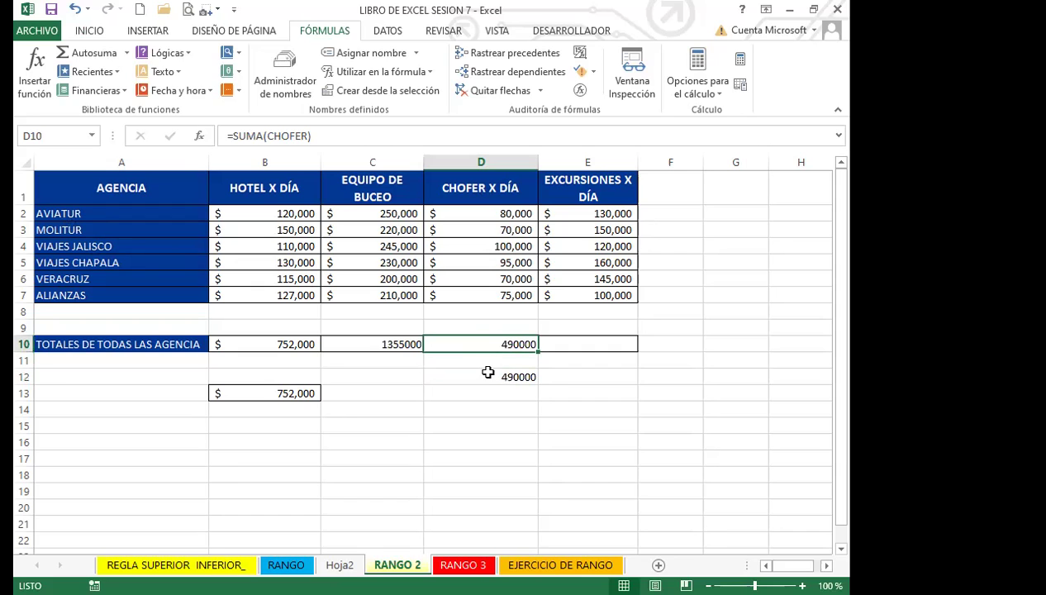
Replace the formula in cell D12 with the cell-by-cell addition =D2+D3+D4+D5+D6+D7
click(484, 379)
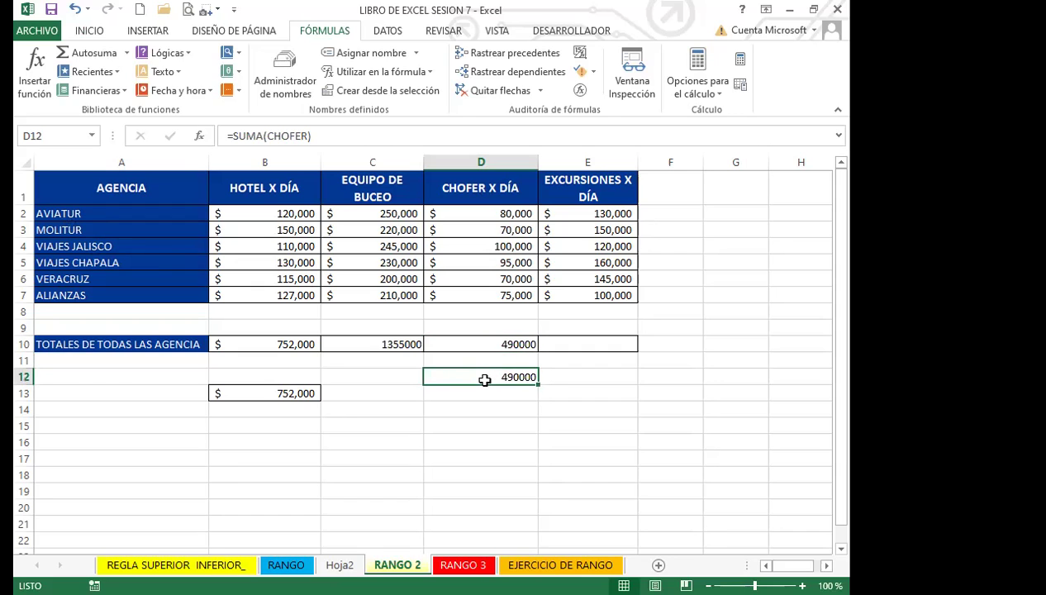
text(=)
click(507, 213)
text(+)
click(487, 229)
text(+)
click(477, 247)
text(+)
click(478, 263)
text(+)
click(477, 279)
text(+)
click(475, 296)
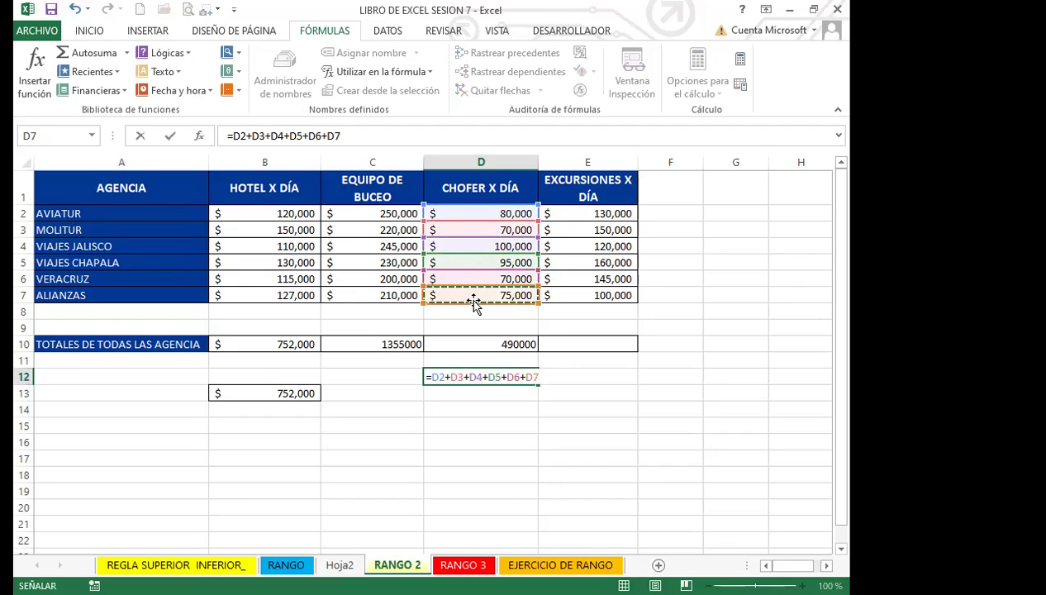
key(Return)
Compare the cell-by-cell addition in D12 with the named-range formula in D10
click(479, 379)
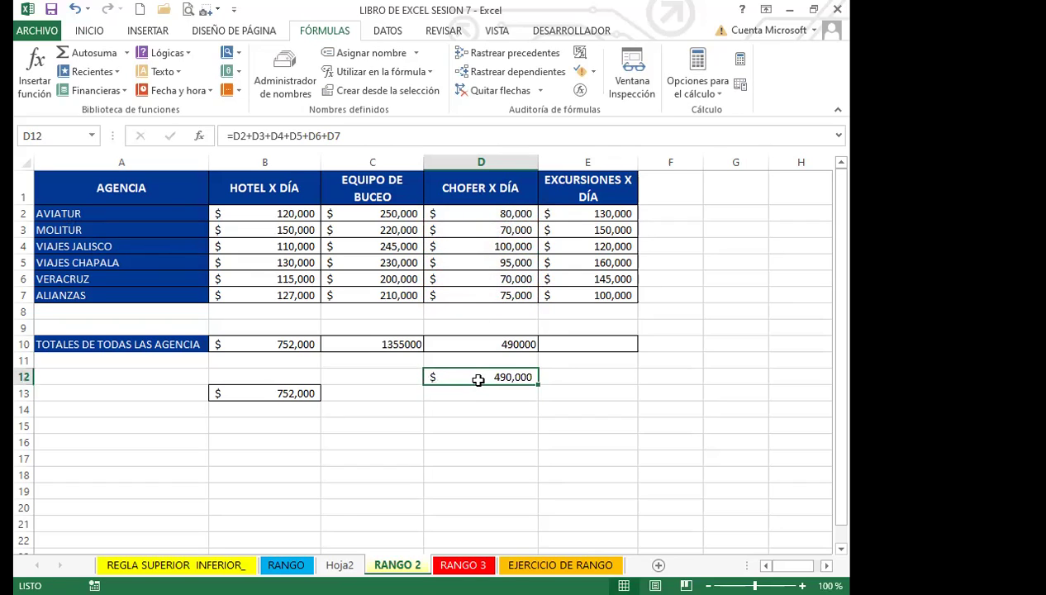
click(478, 344)
click(479, 381)
click(473, 344)
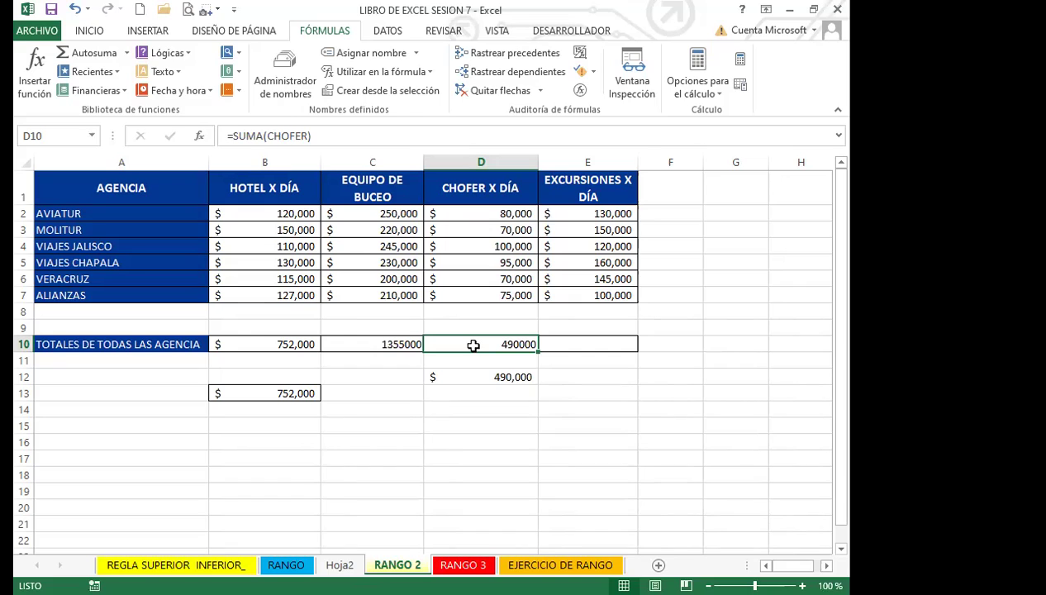
click(506, 428)
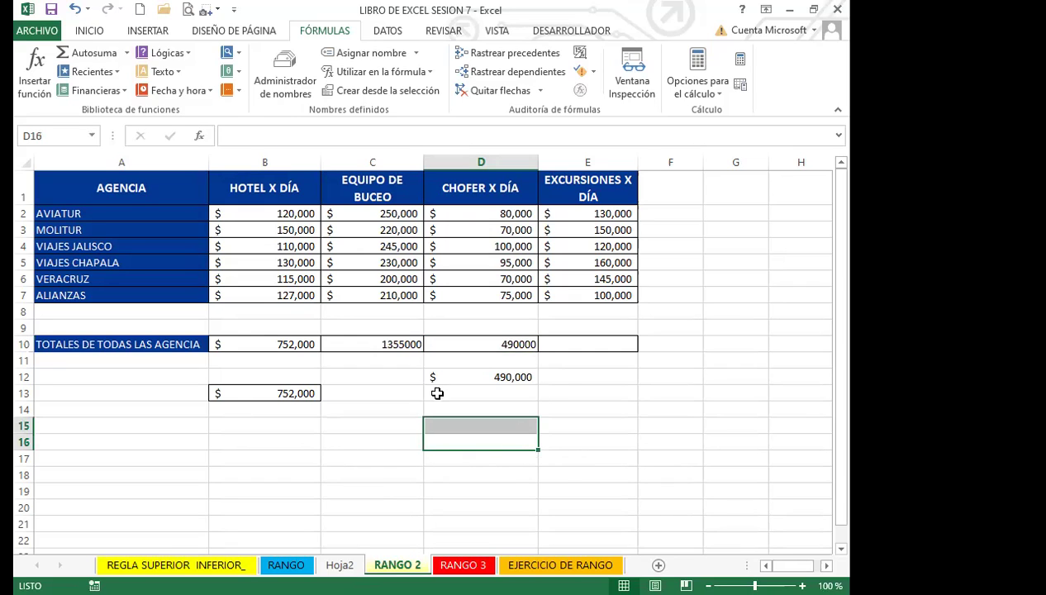
click(389, 456)
Review the excursions total cell E10 and the hotel total formulas in cells B10 and B13
click(574, 343)
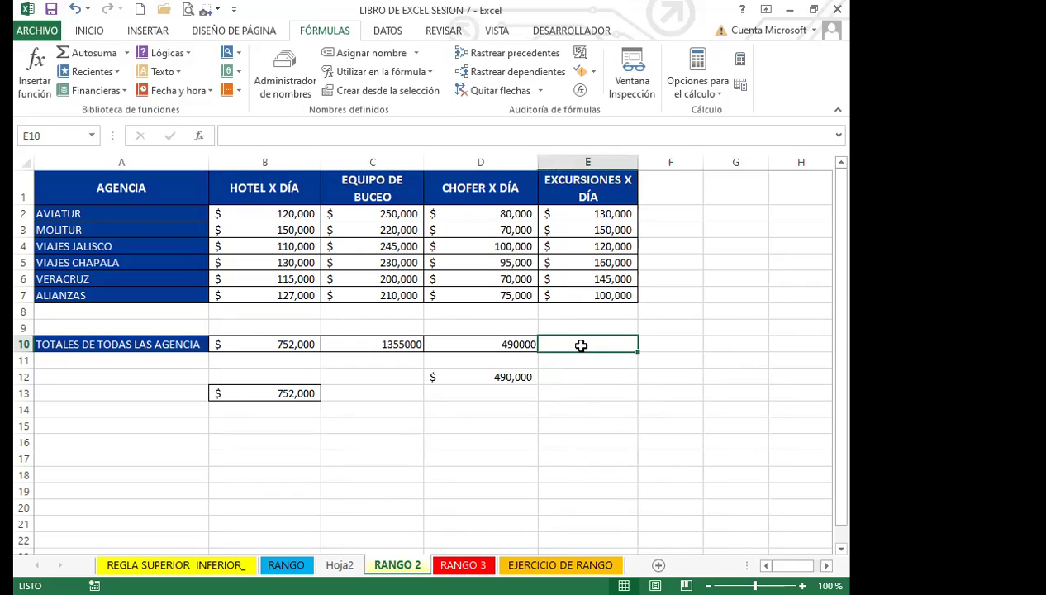
click(371, 442)
click(285, 344)
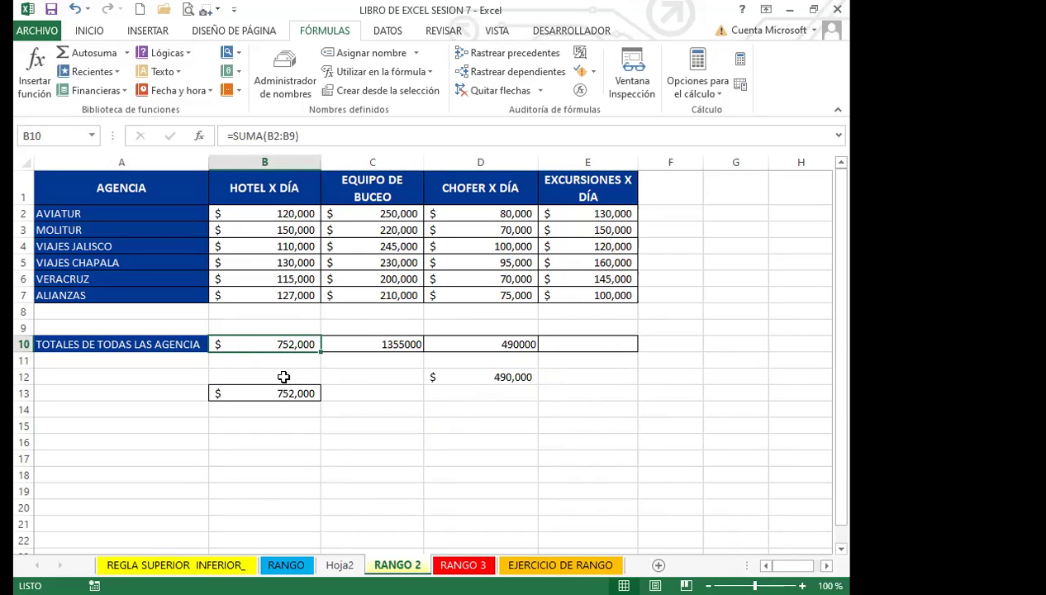
click(267, 397)
click(299, 471)
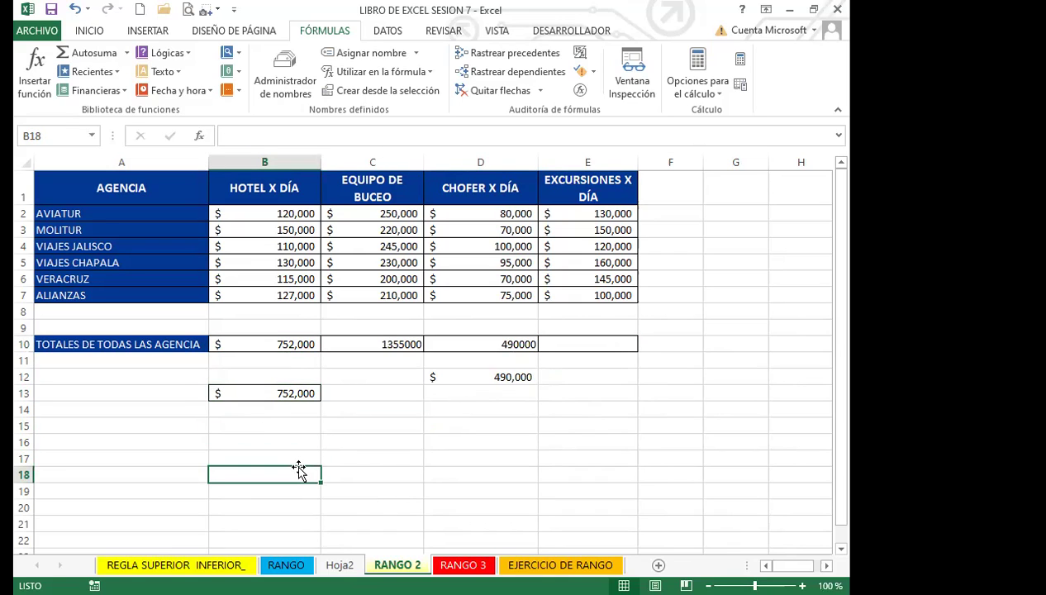
click(121, 179)
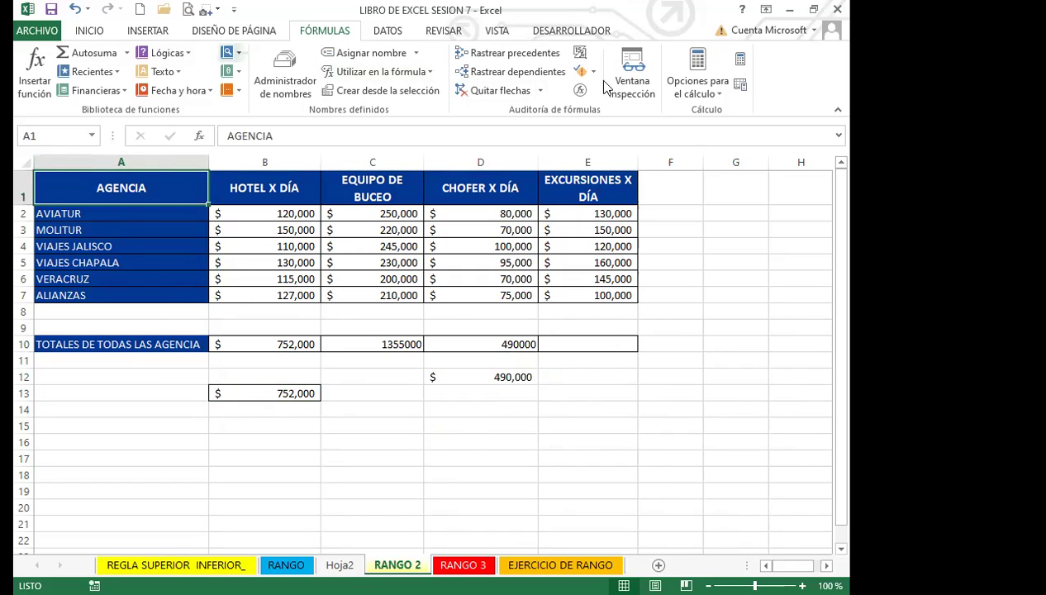
Look over the empty TOTALES table on the RANGO 3 sheet
click(574, 389)
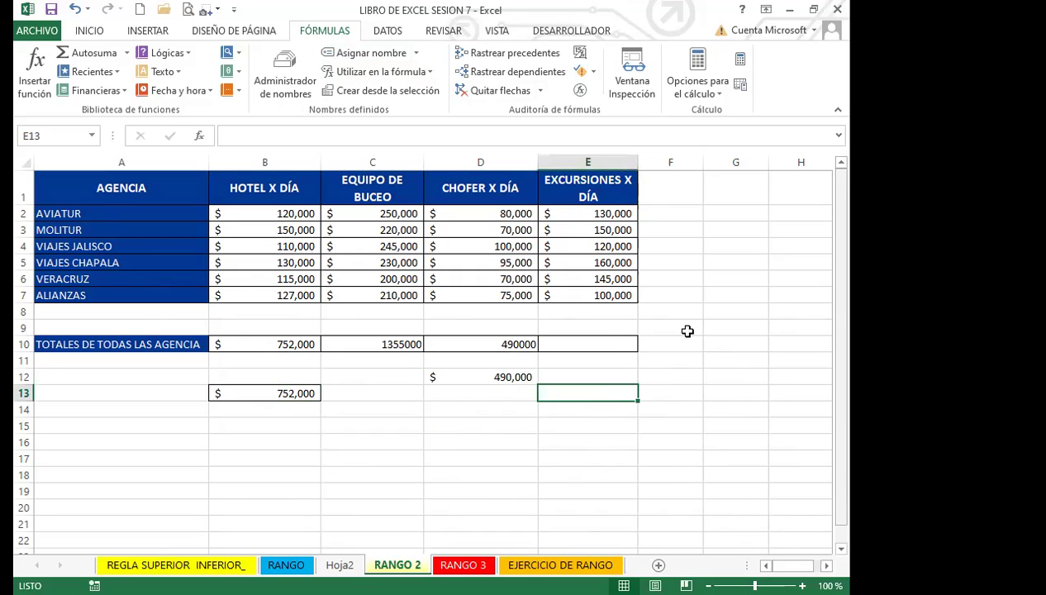
click(419, 383)
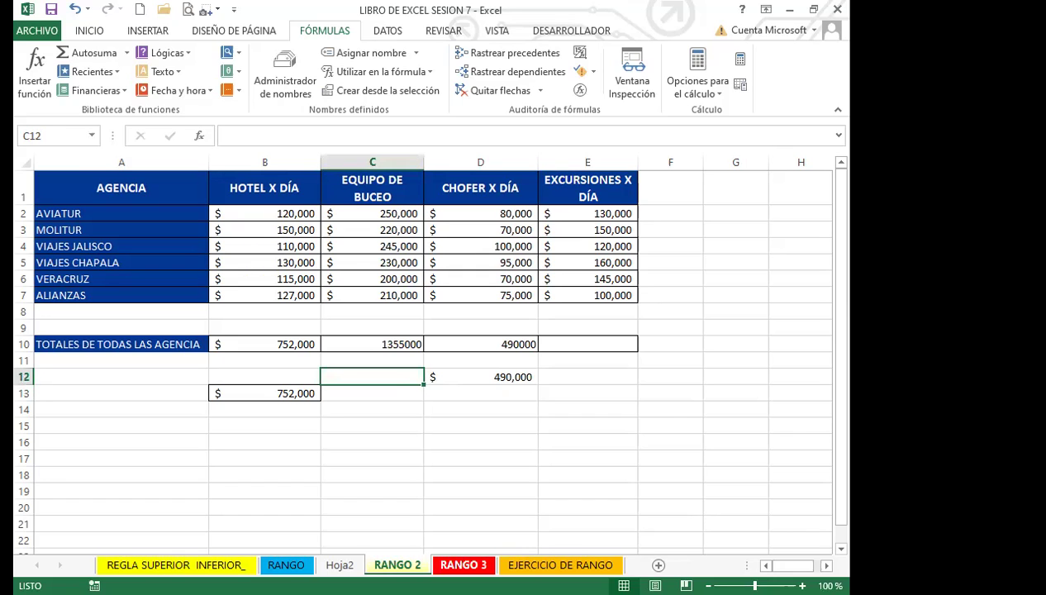
click(463, 564)
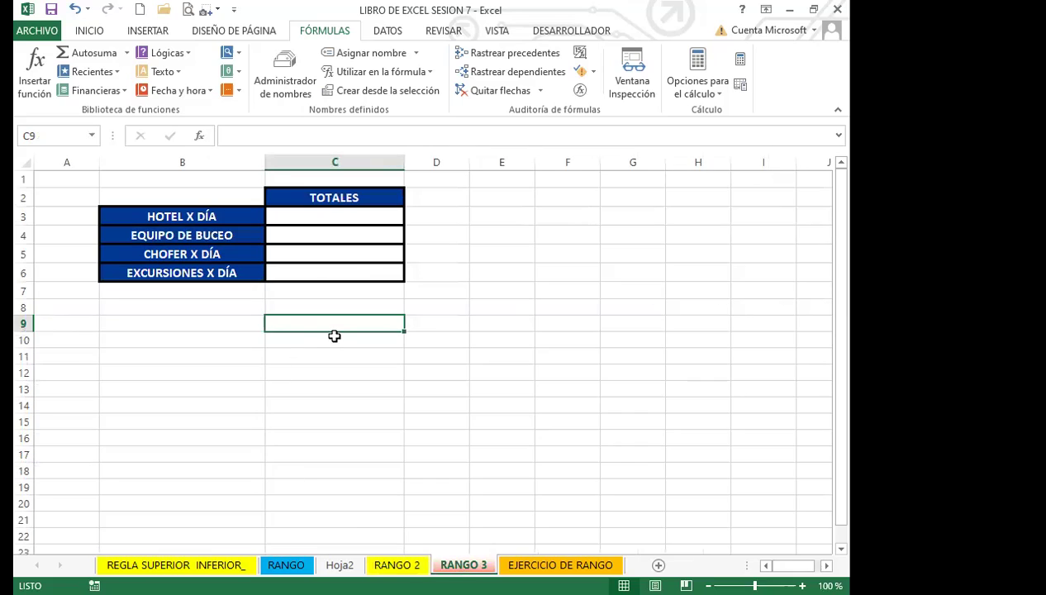
click(336, 334)
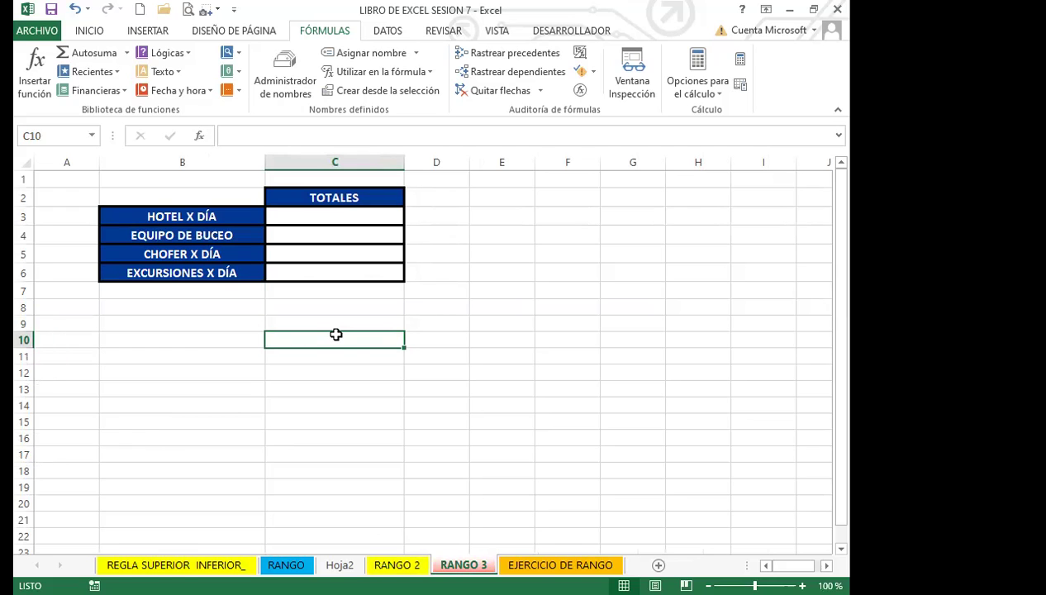
Delete rows 10 to 15, which hold the agency totals, from the RANGO 2 sheet
click(405, 564)
drag(124, 409, 164, 425)
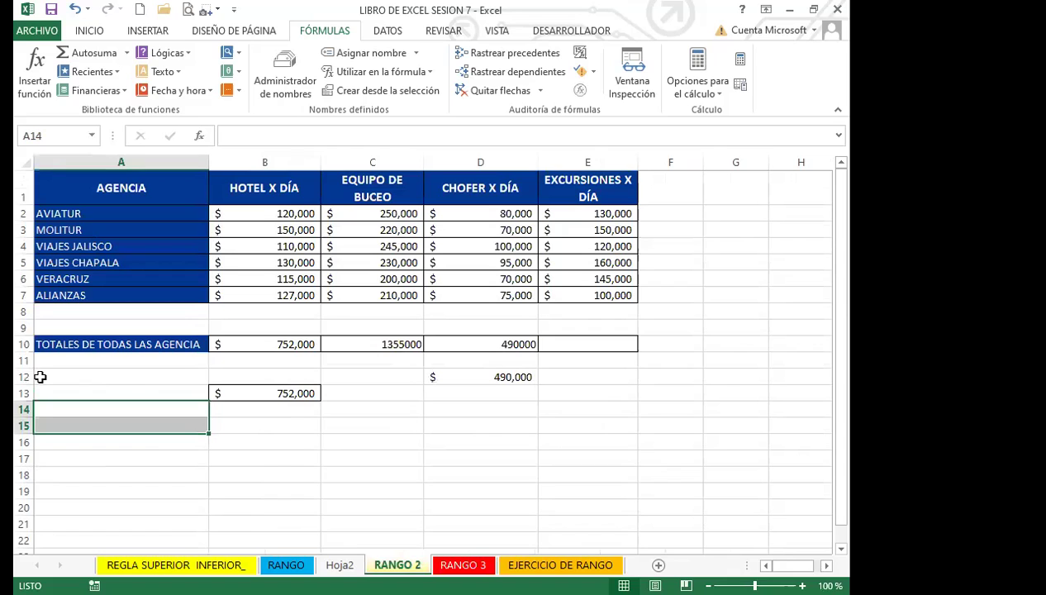
drag(24, 342, 24, 421)
click(89, 31)
click(640, 71)
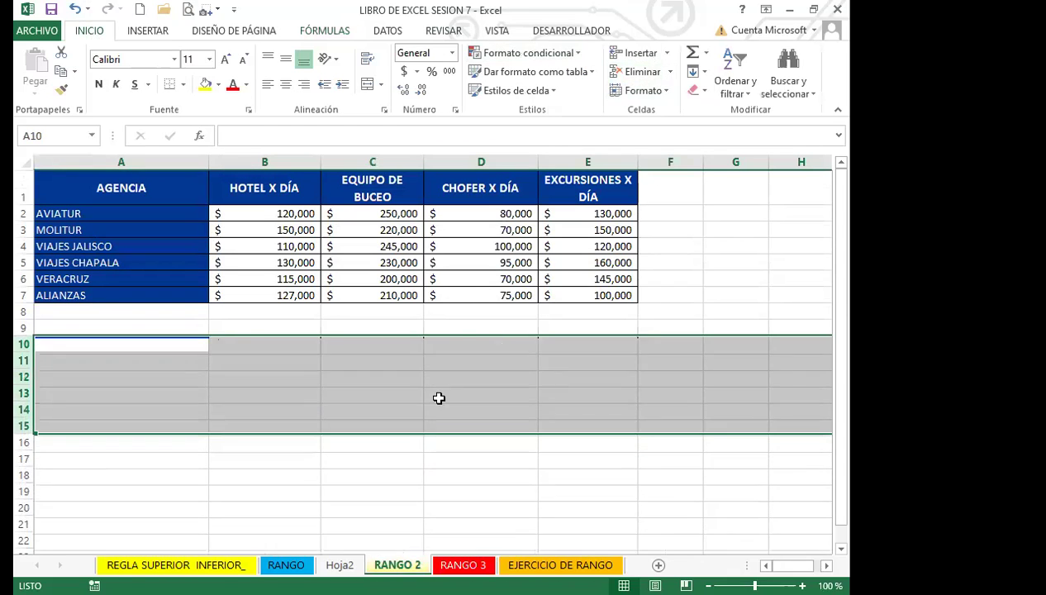
click(437, 405)
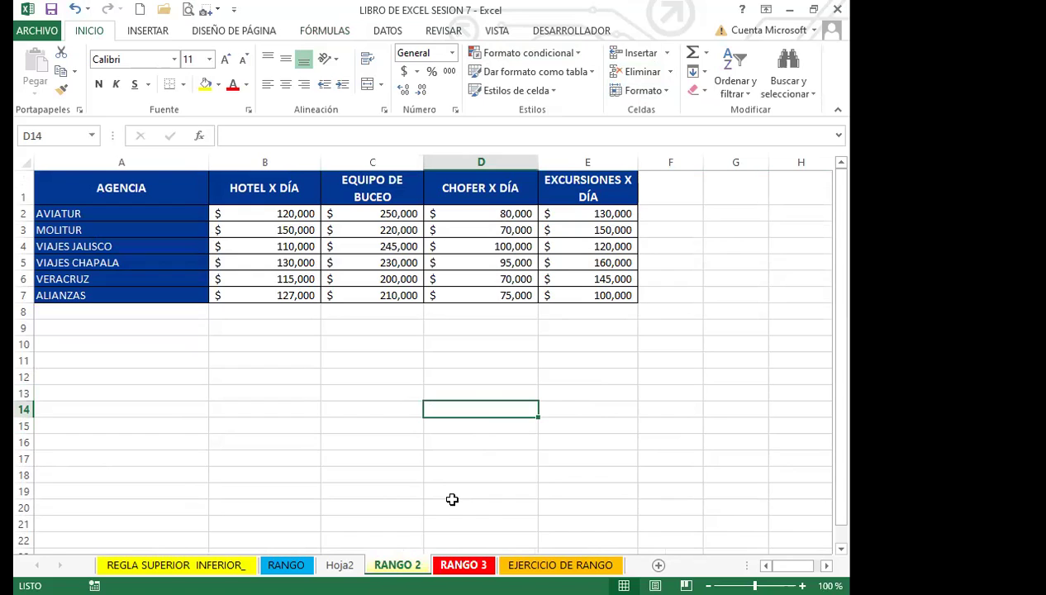
Total the hotel range in cell C3 of the RANGO 3 sheet with the formula =SUMA(HOTEL)
key(ctrl+Page_Down)
click(256, 394)
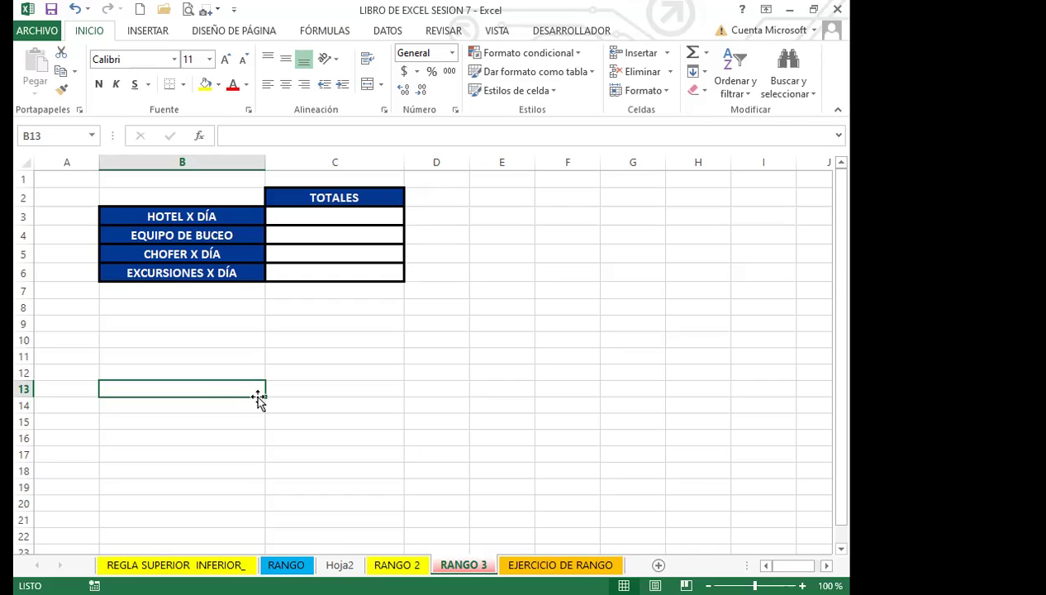
click(304, 216)
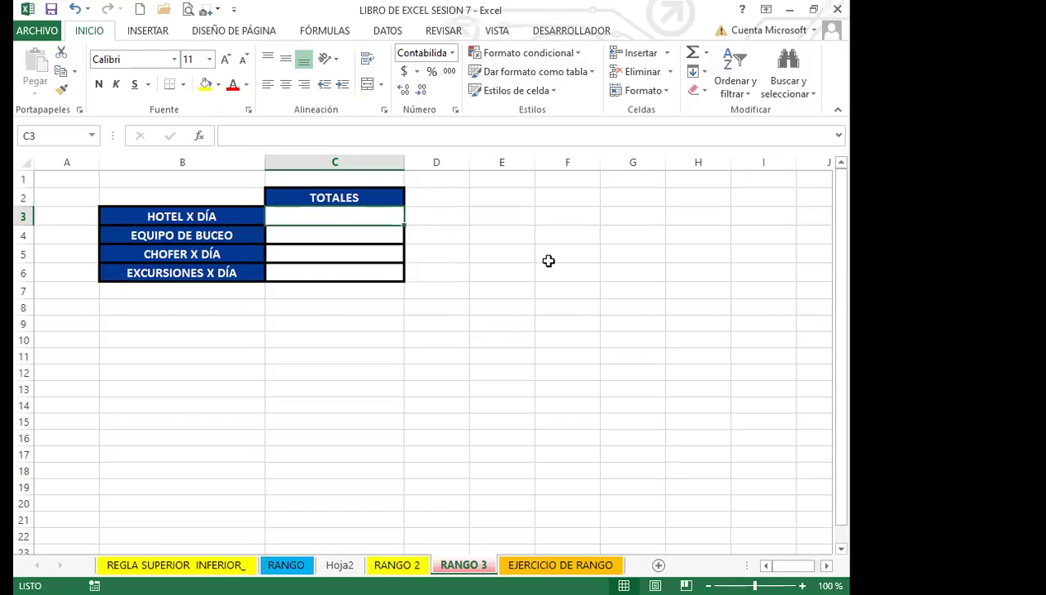
text(=)
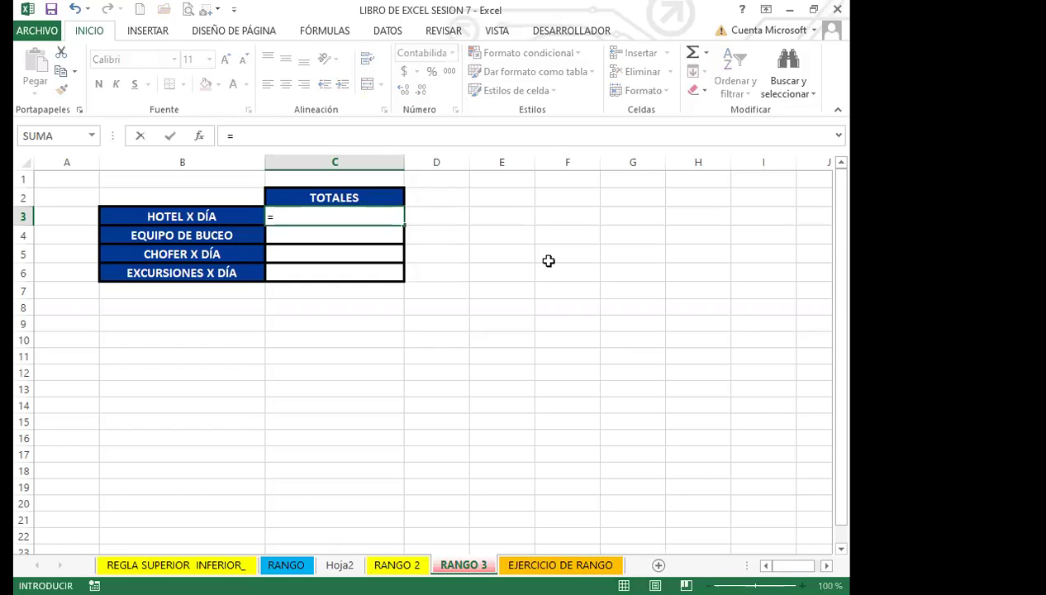
text(SUMA)
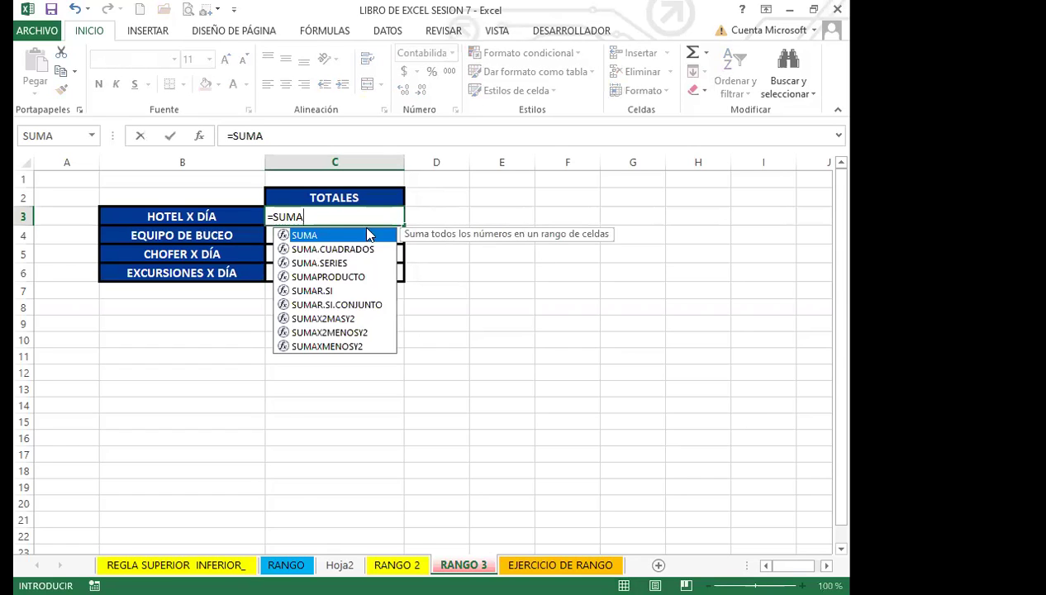
double_click(303, 238)
text(H)
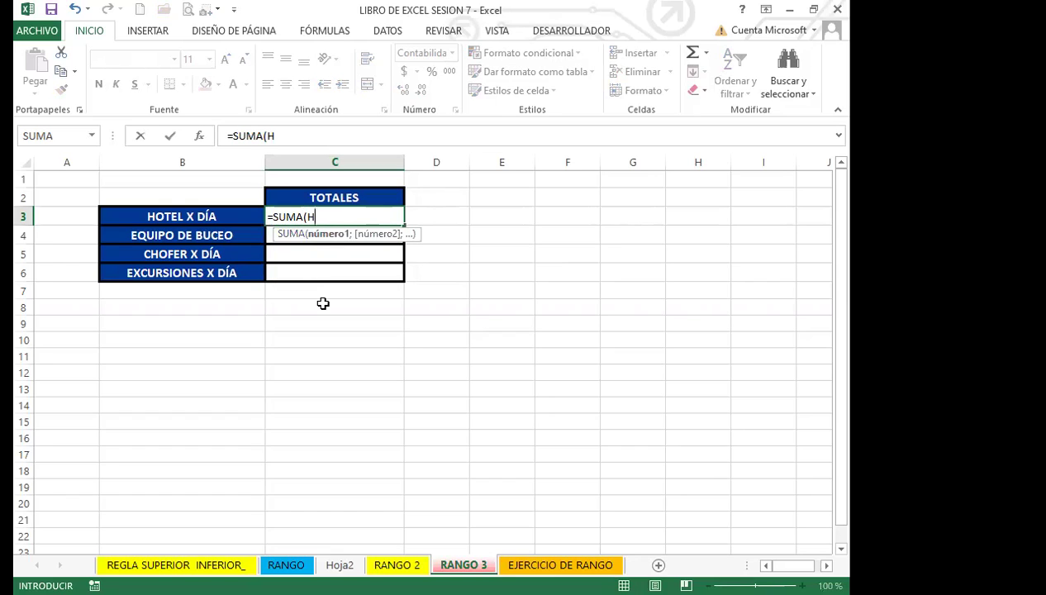
text(O)
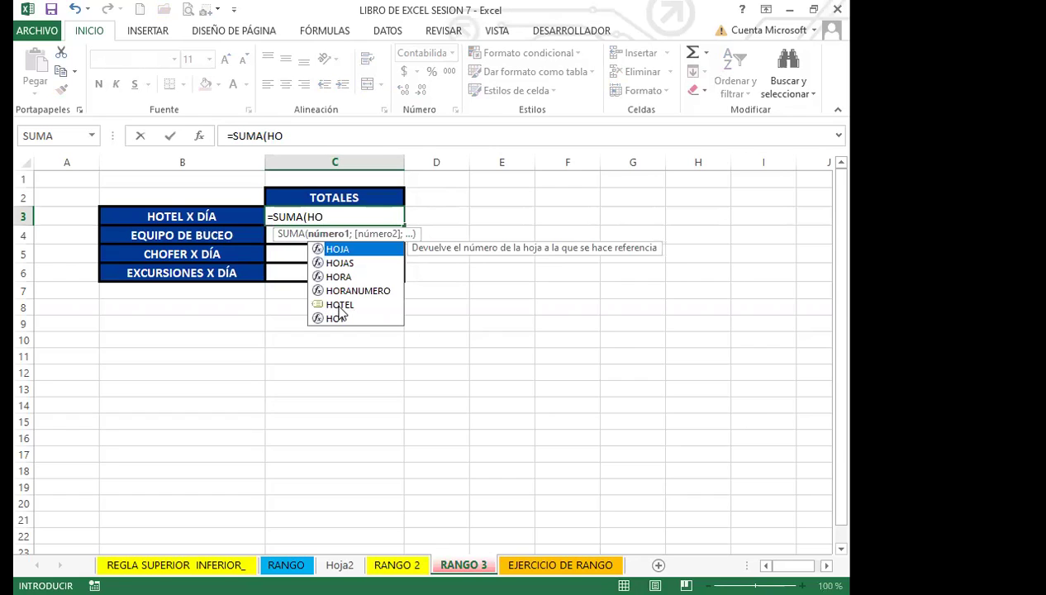
click(341, 307)
double_click(389, 306)
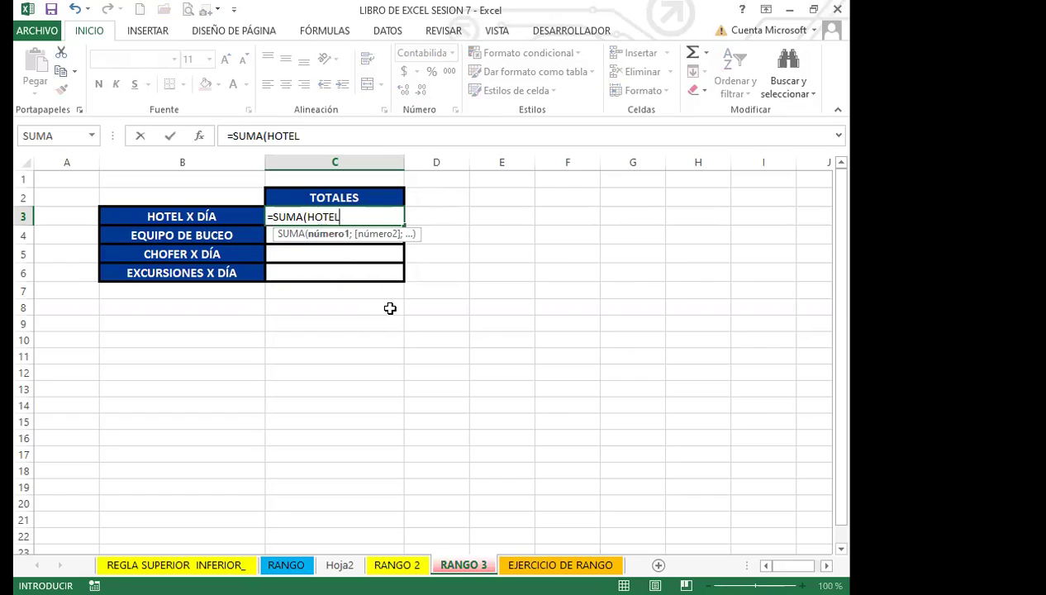
key(Return)
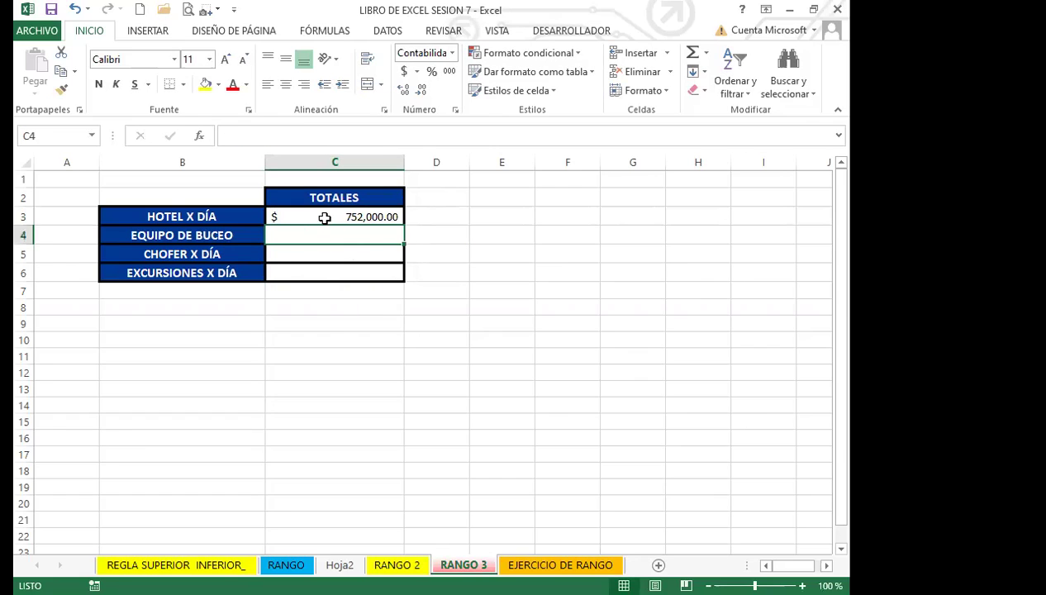
click(323, 216)
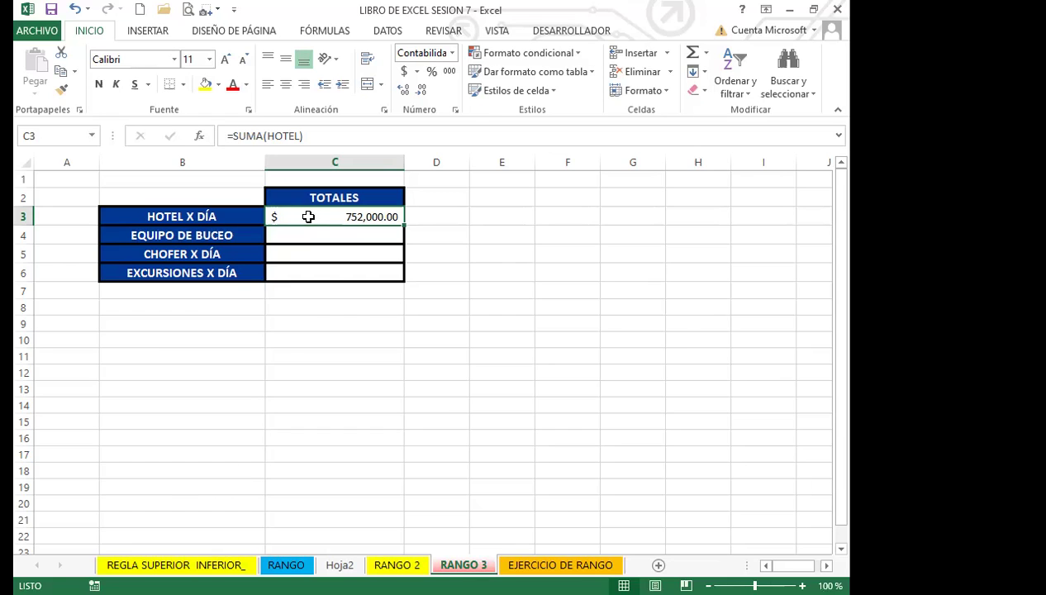
Total the diving equipment range in cell C4 with the formula =SUMA(EQUIPO_DE_BUCEO)
click(319, 234)
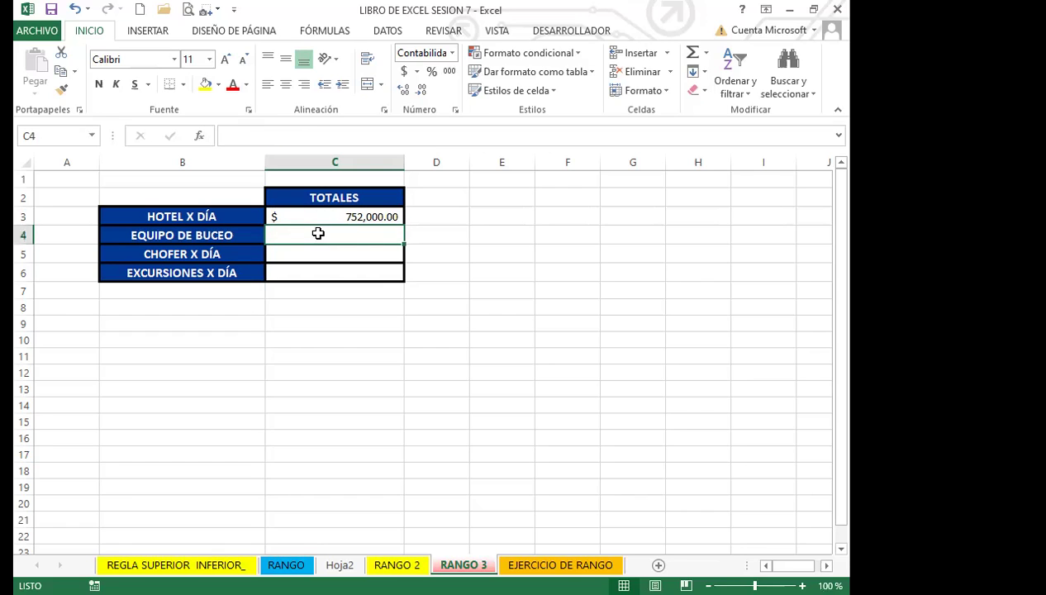
text(=)
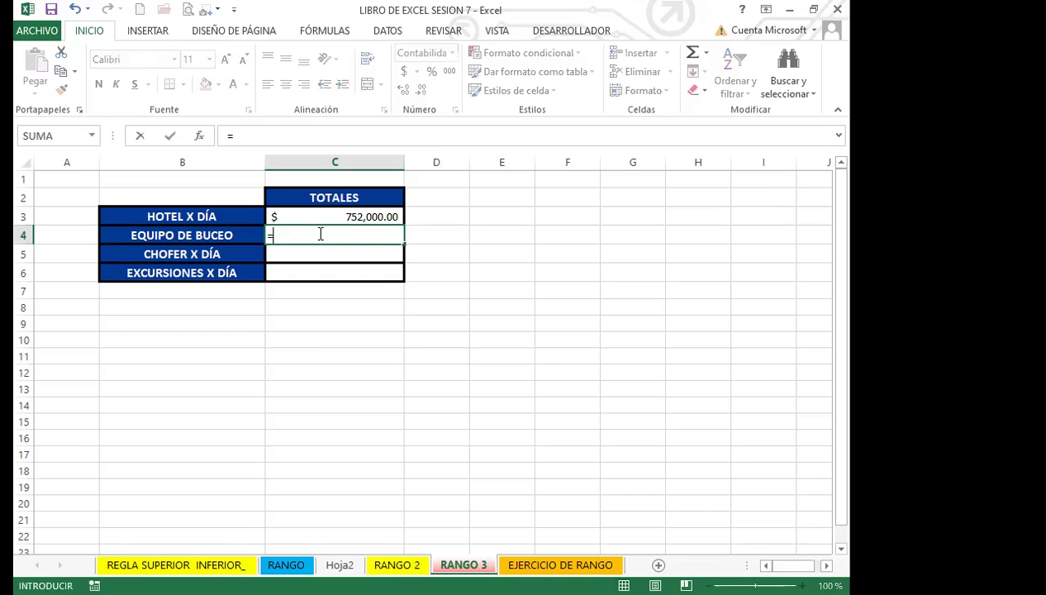
text(SUMA)
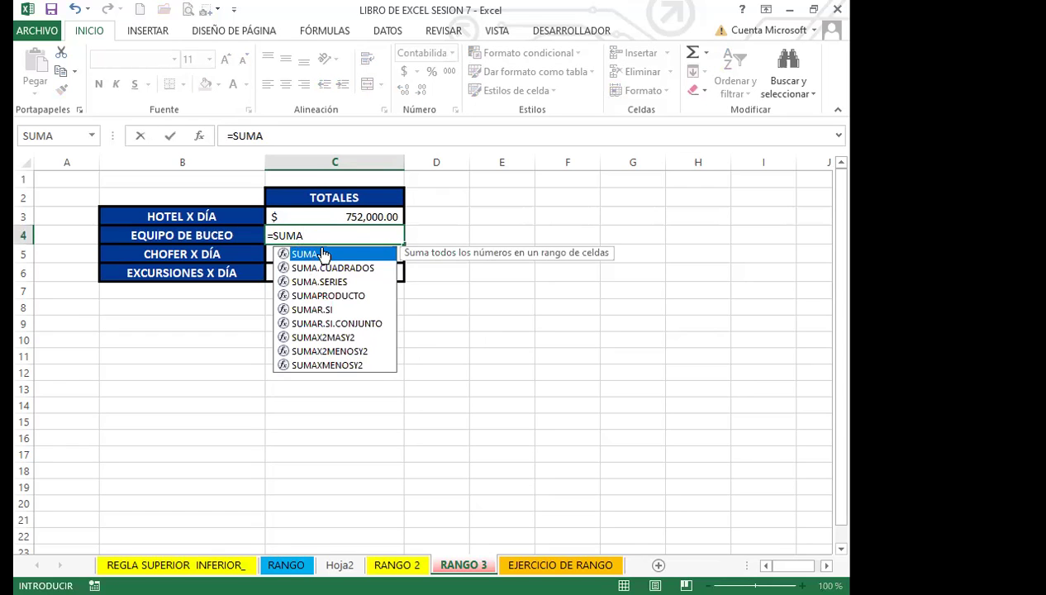
double_click(320, 255)
text(E)
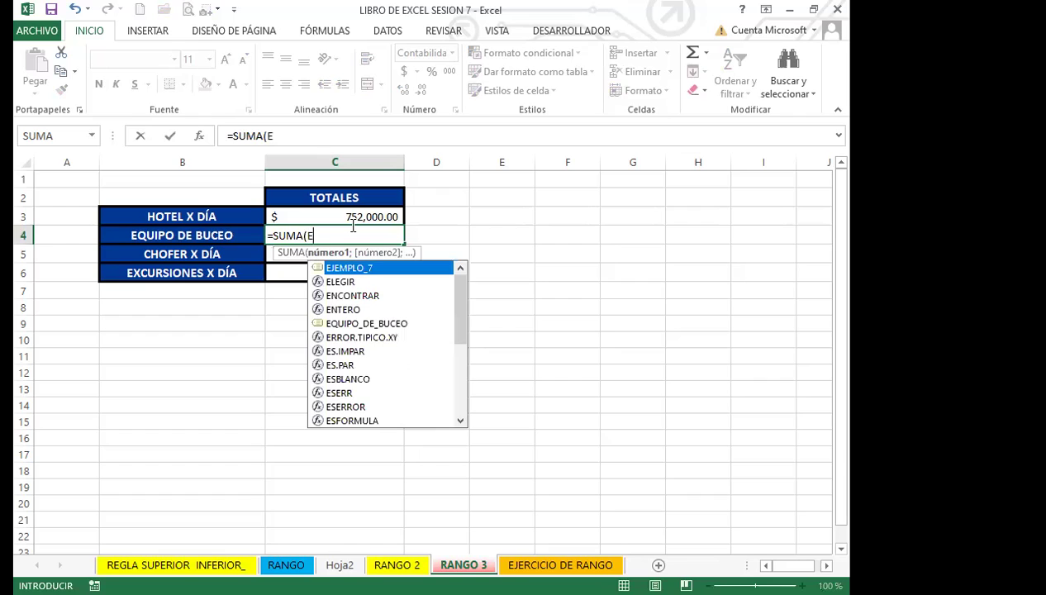
click(397, 327)
double_click(398, 324)
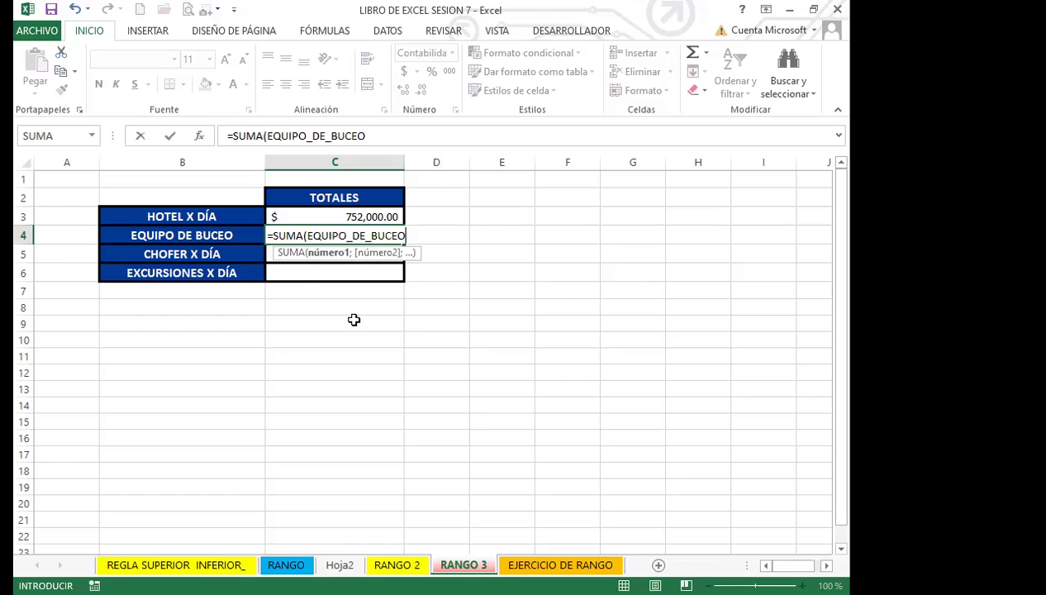
key(Return)
click(314, 236)
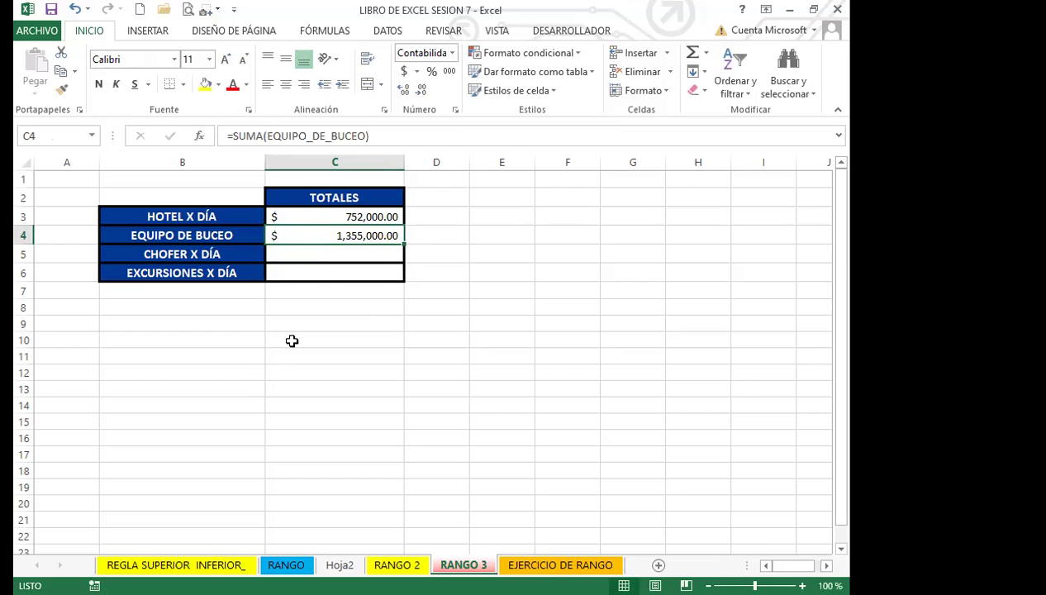
Compare the named-range formulas behind the hotel and diving equipment totals in C3 and C4
click(289, 369)
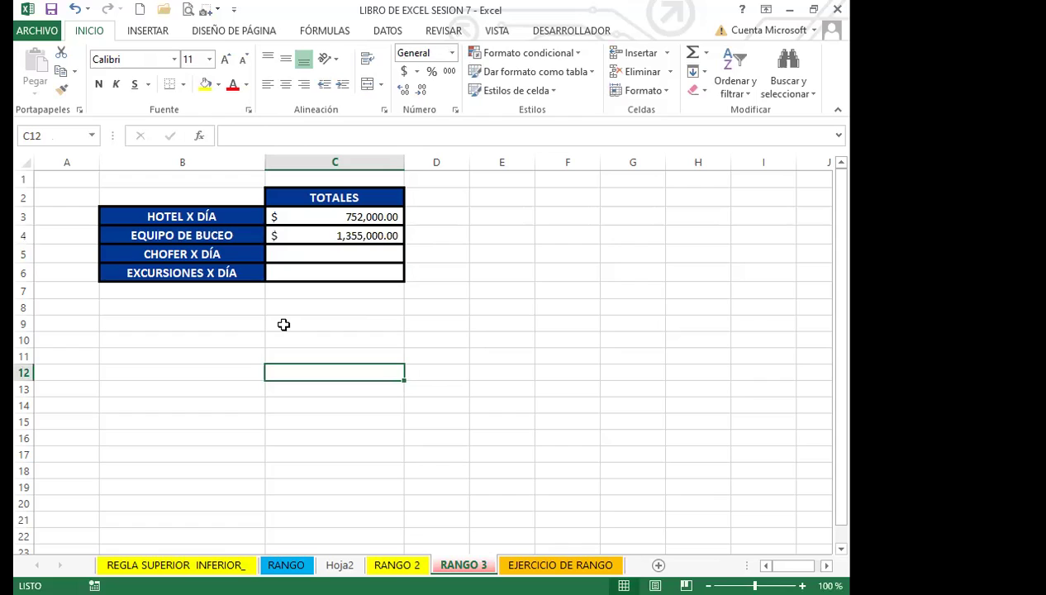
click(307, 212)
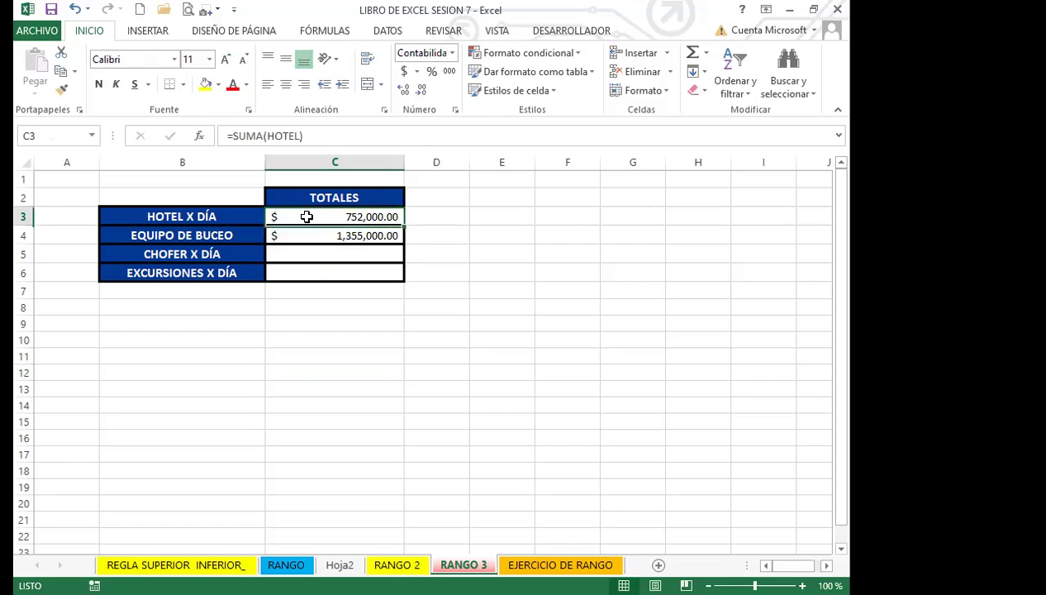
click(304, 234)
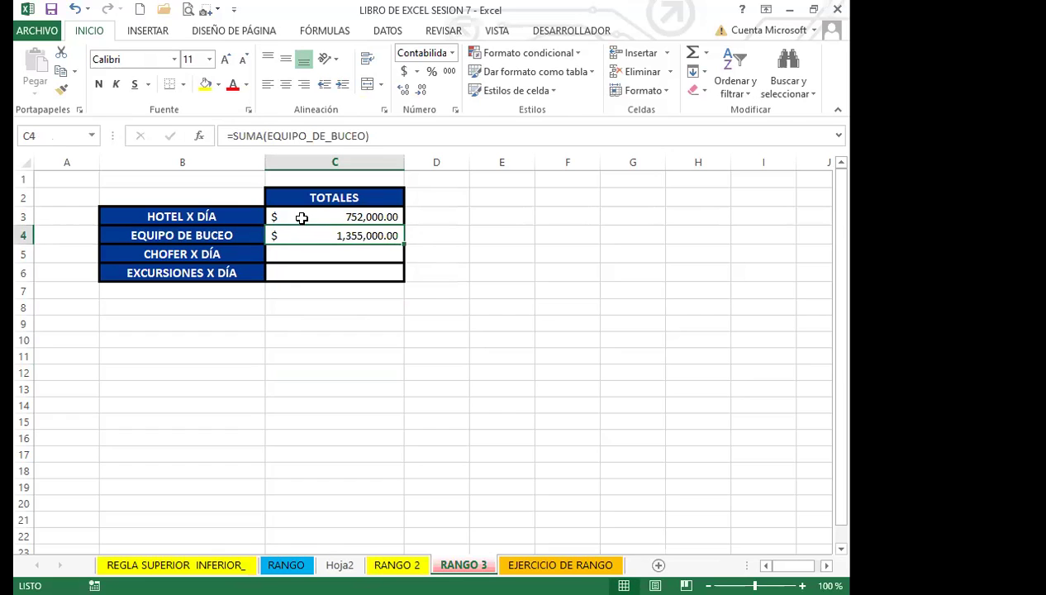
click(304, 215)
click(308, 235)
Try adding the two named ranges directly in cell C8 with the formula =HOTEL+EQUIPO_DE_BUCEO
click(311, 308)
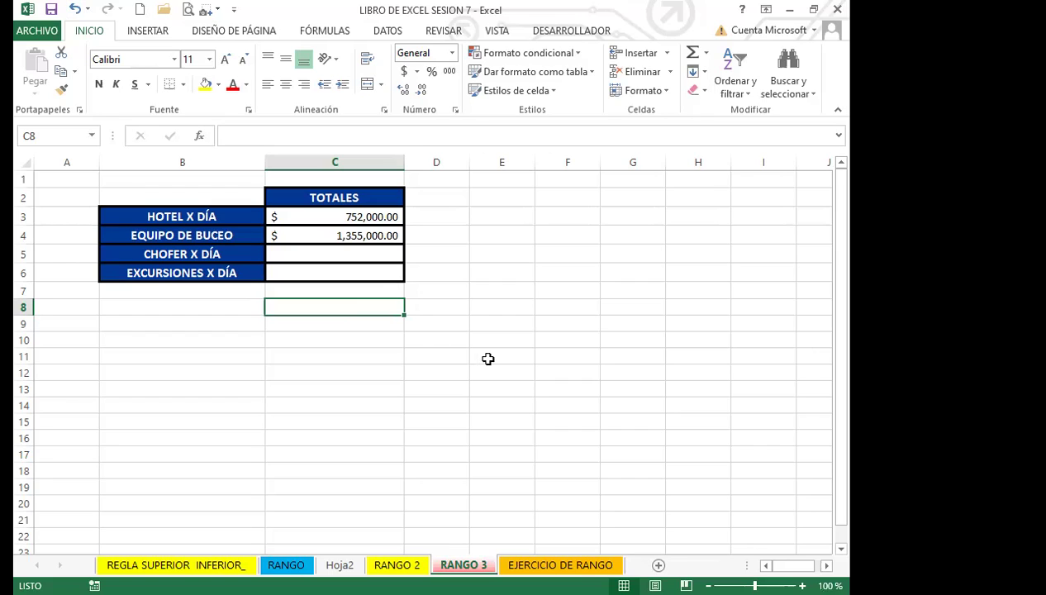
text(=)
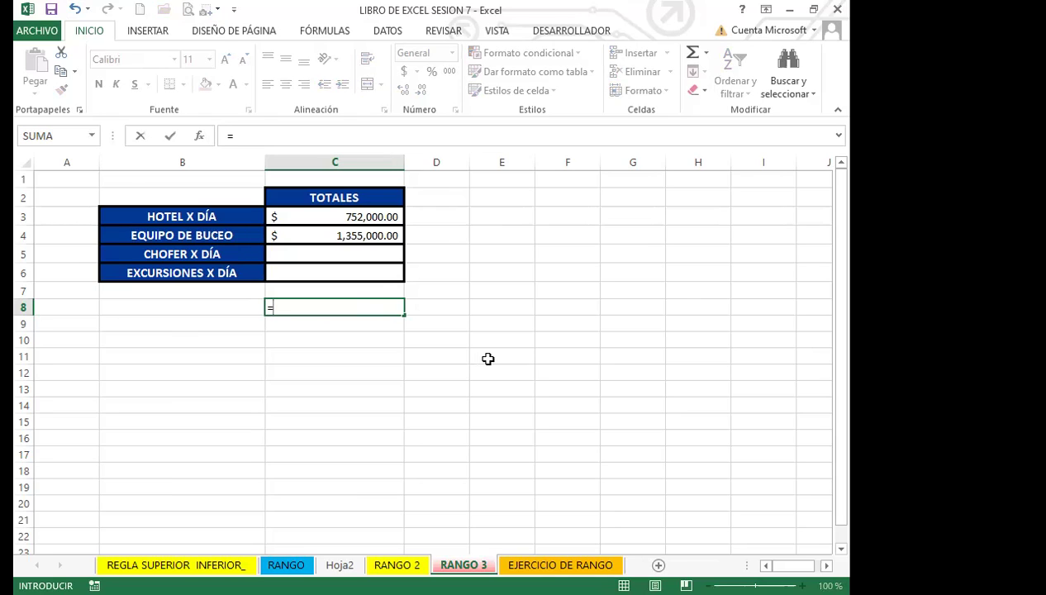
text(HO)
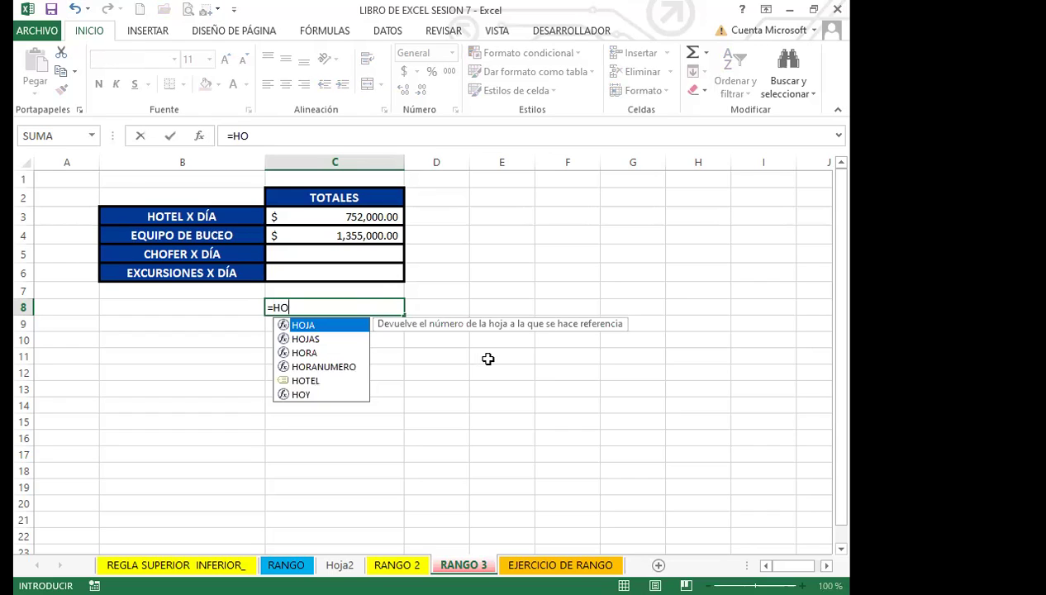
double_click(326, 380)
text(+)
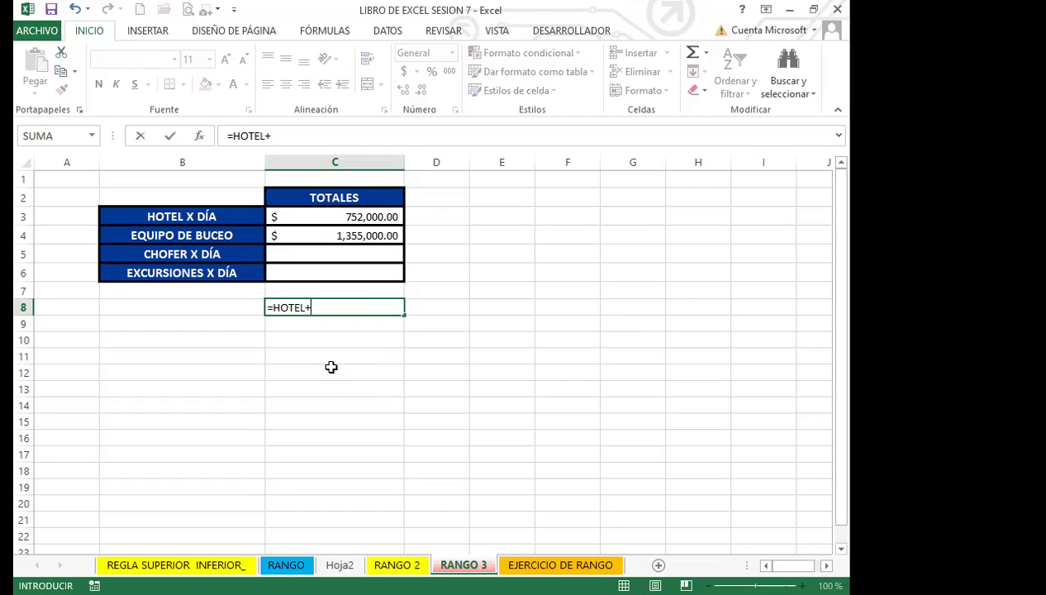
text(EQUI)
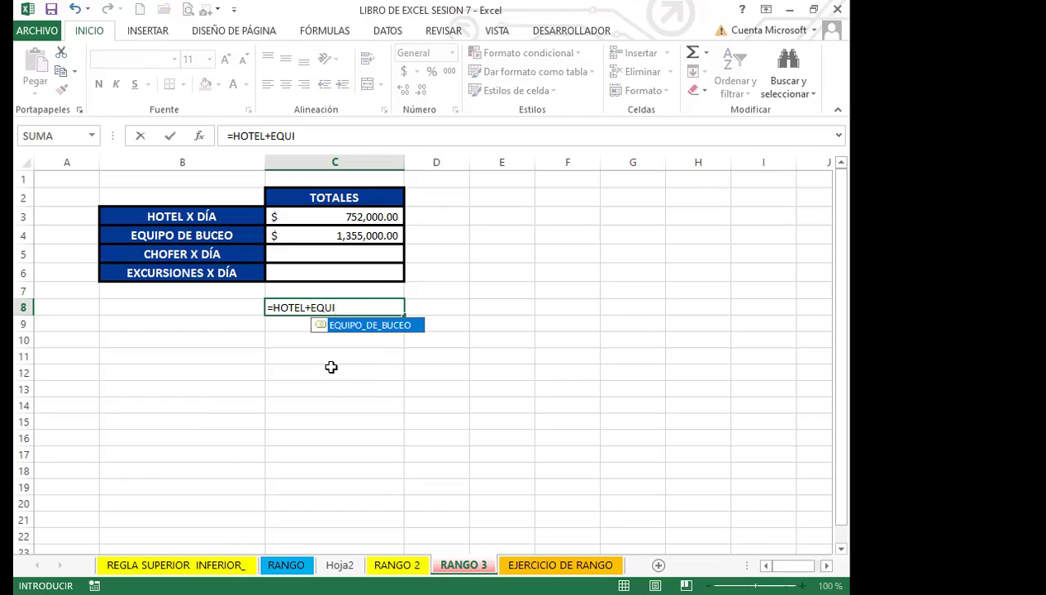
key(Tab)
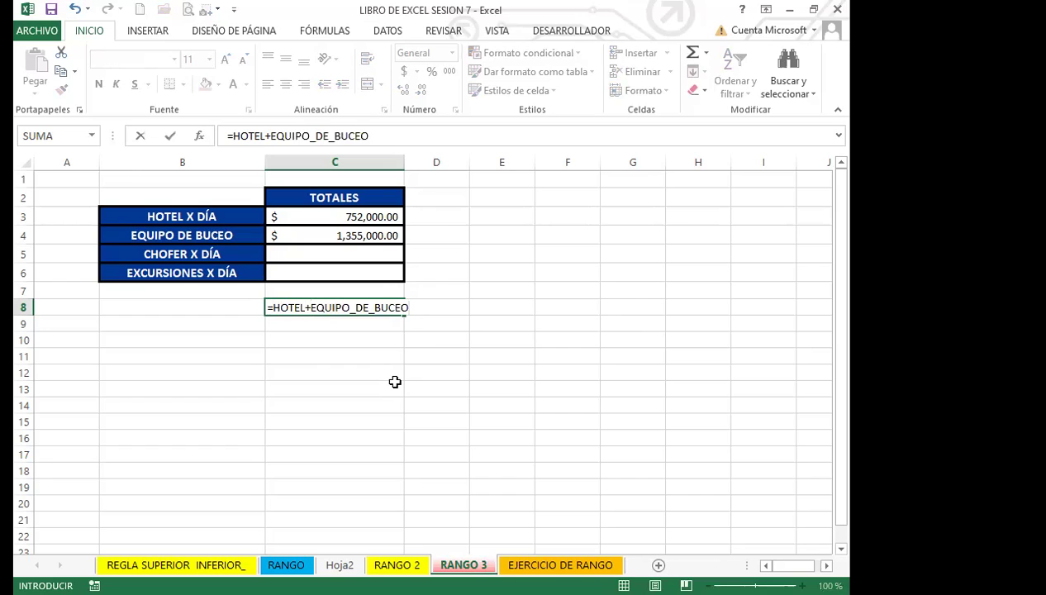
key(Return)
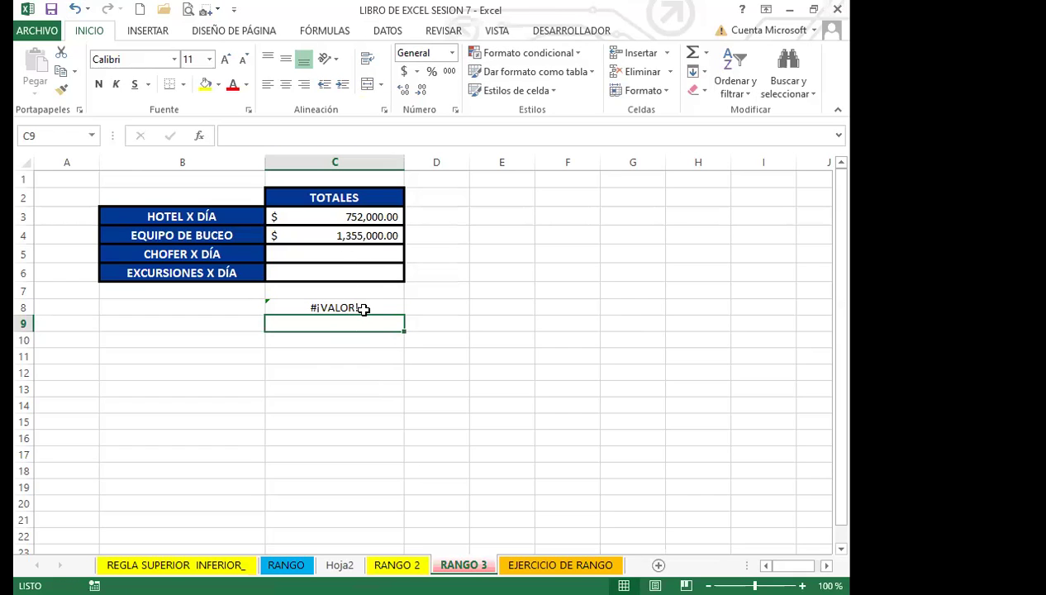
Compare the direct named-range addition in C8 with the SUMA formula in C3
click(364, 308)
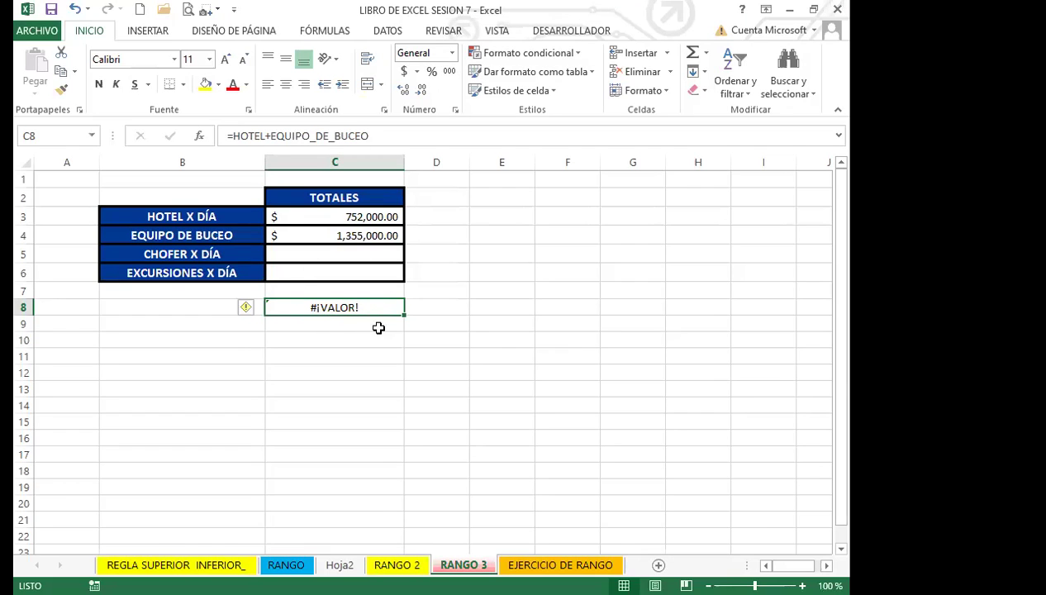
click(365, 216)
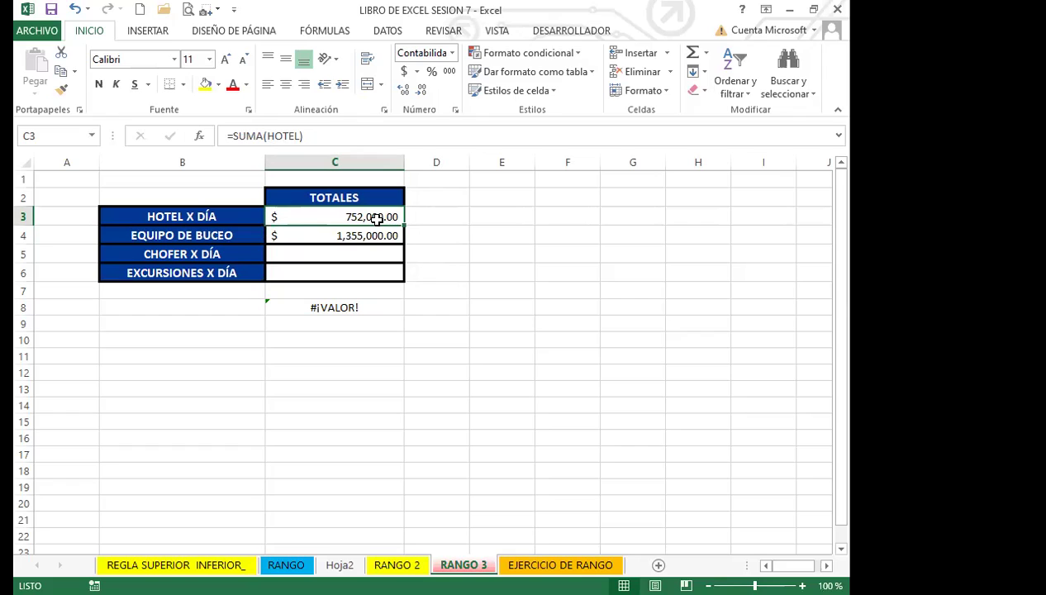
click(344, 310)
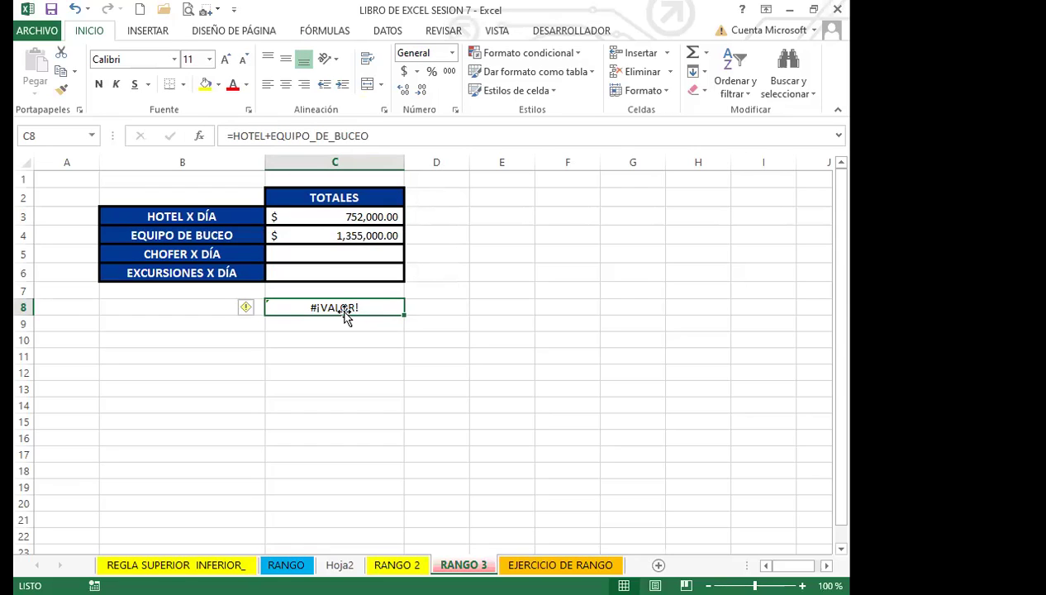
Clear the trial addition formula from cell C8
key(End)
key(Delete)
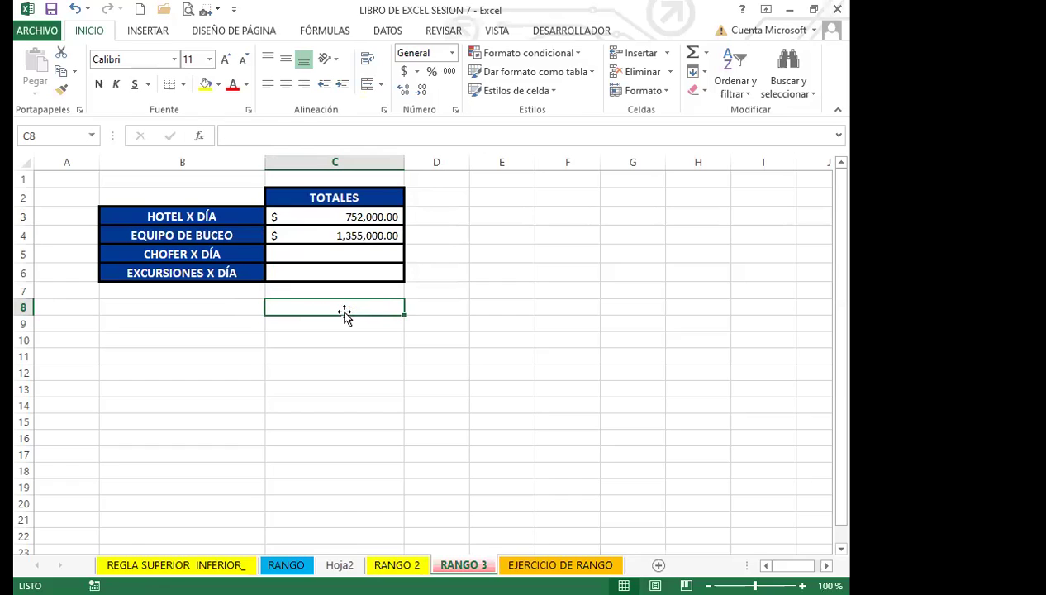
Total the driver range in cell C5 with the formula +SUMA(CHOFER)
click(377, 258)
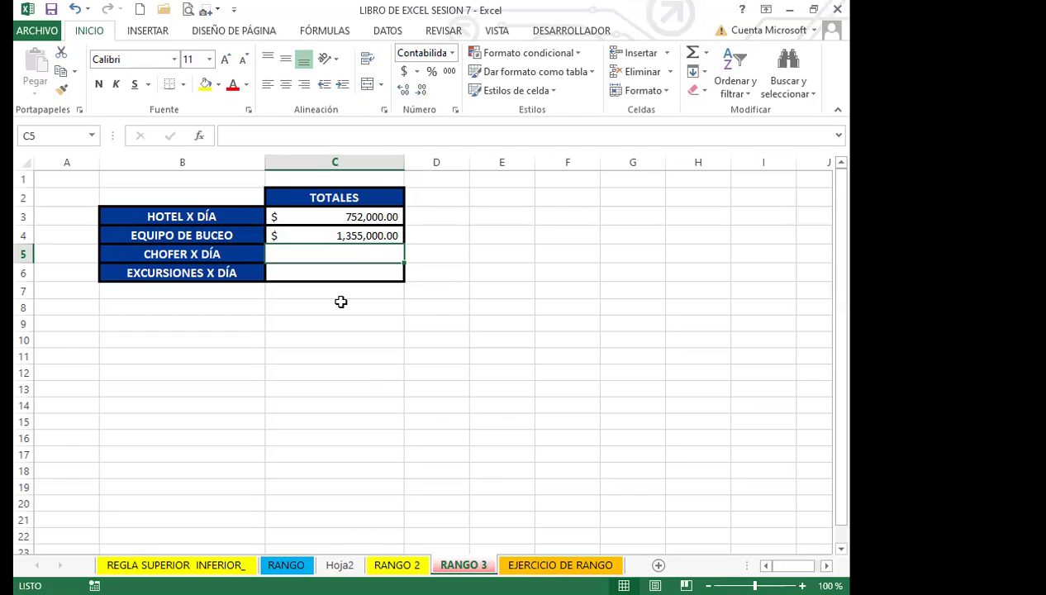
text($)
key(BackSpace)
text(+)
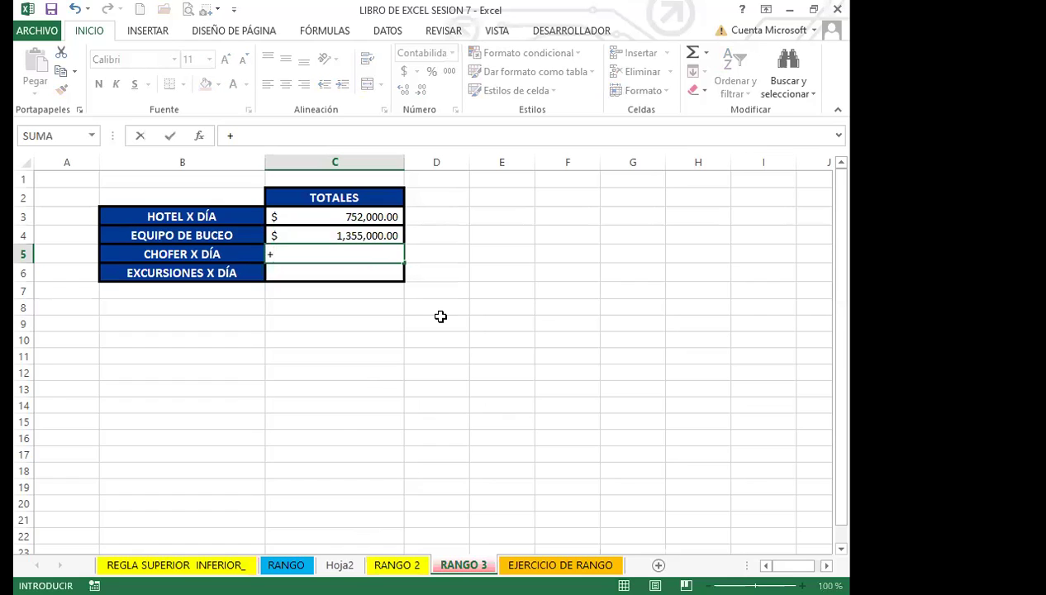
text(SU)
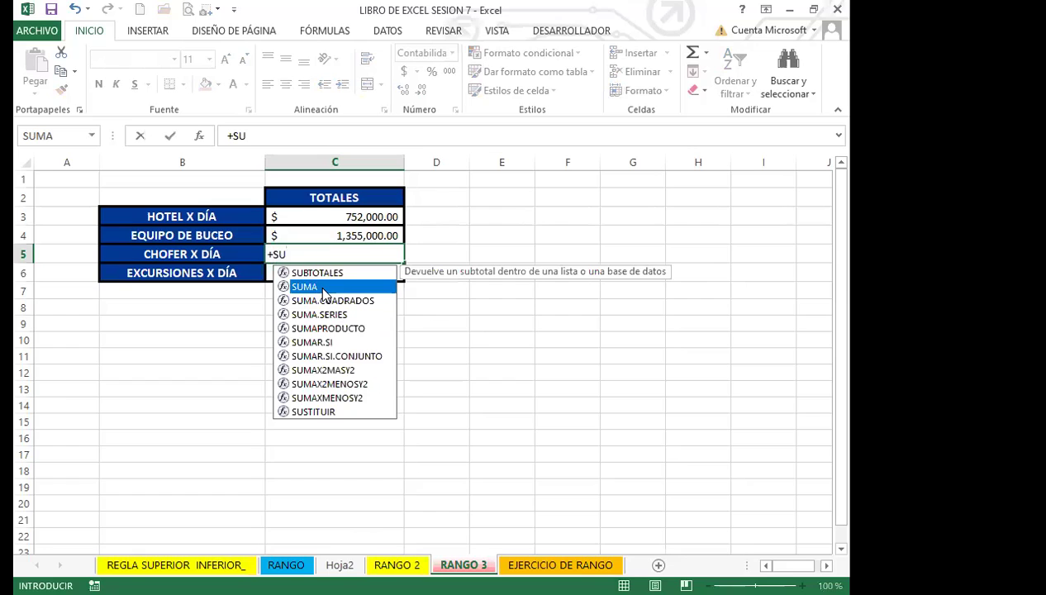
double_click(308, 287)
text(C)
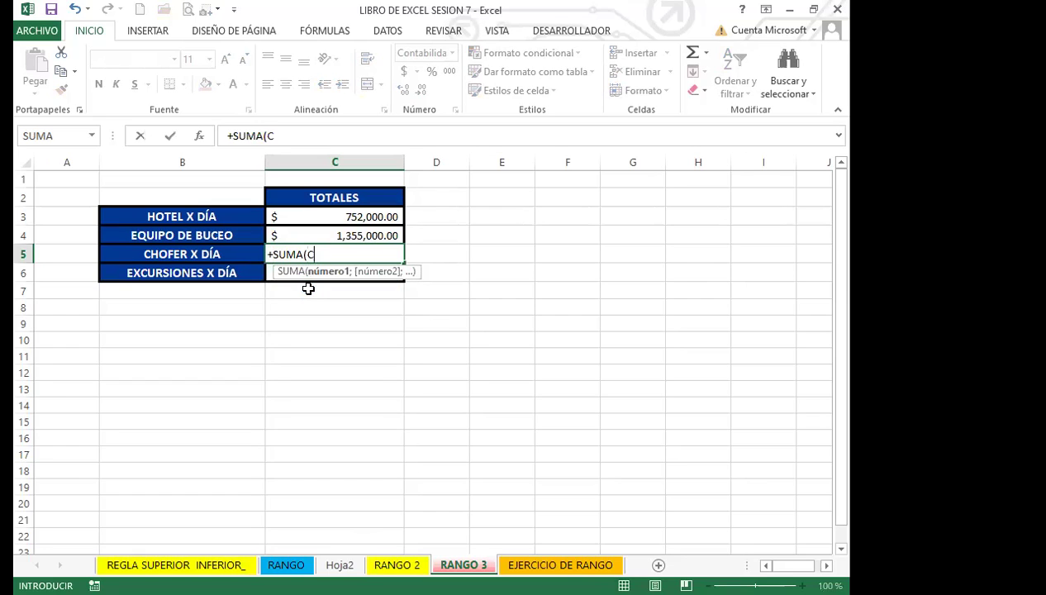
text(H)
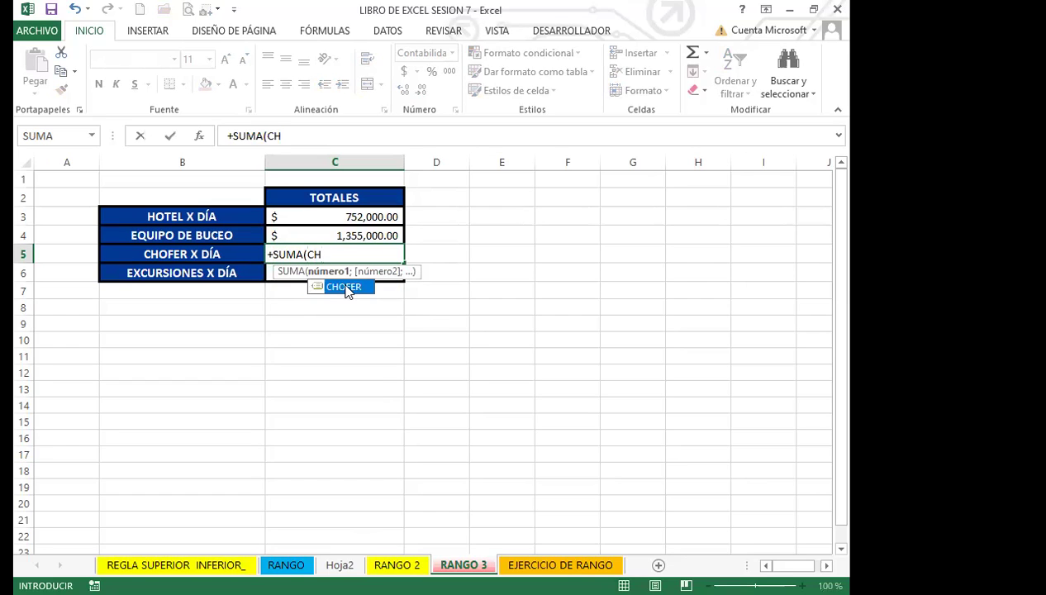
double_click(344, 286)
key(Return)
click(299, 252)
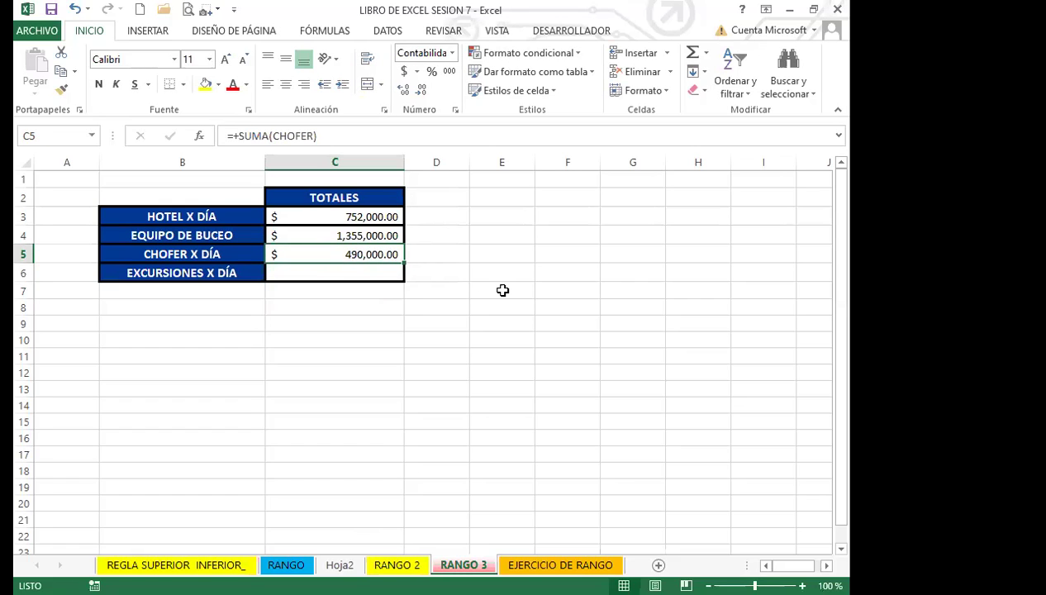
Total the excursions range in cell C6 with the formula +SUMA(EXCURSIONES)
click(321, 274)
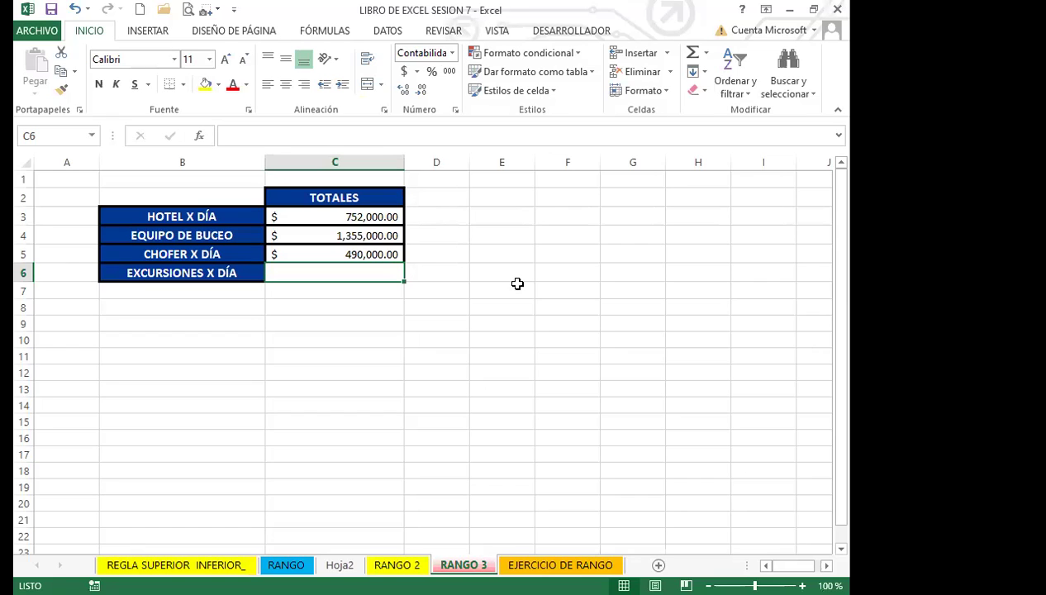
text(+)
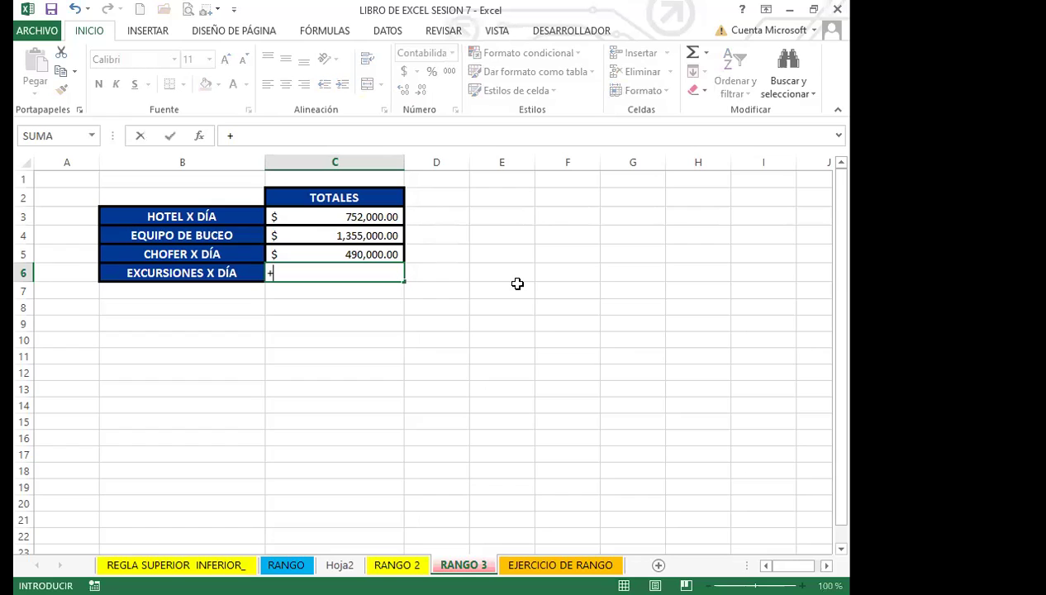
text(SU)
click(334, 305)
double_click(333, 304)
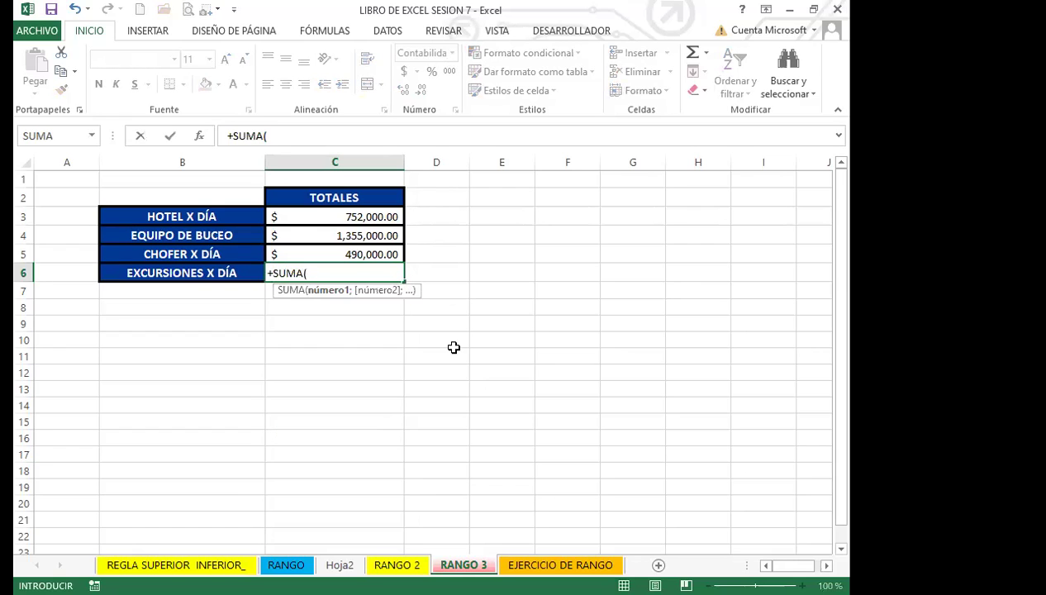
text(EX)
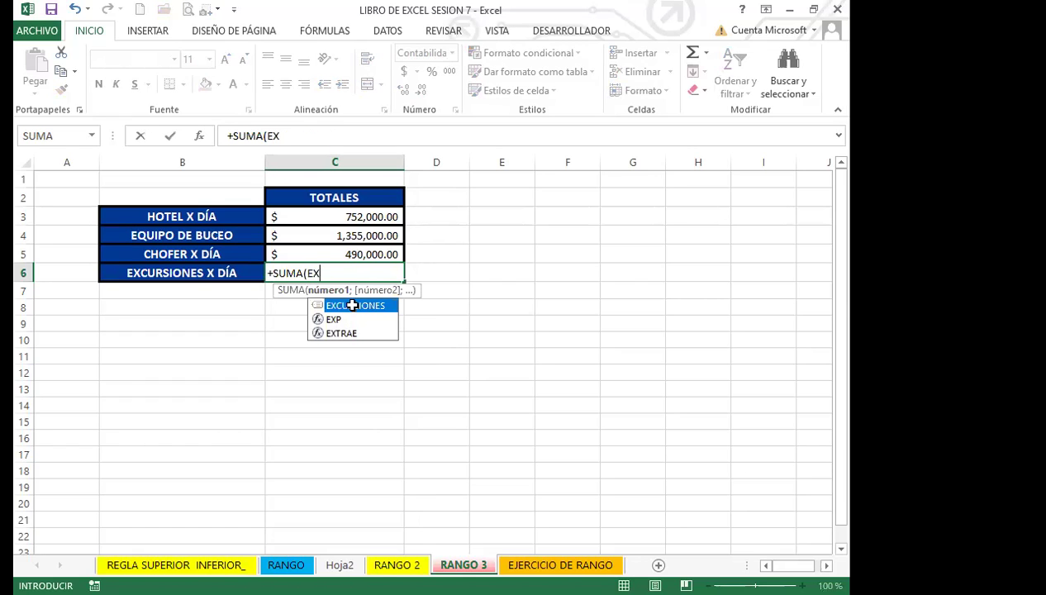
double_click(352, 304)
click(321, 325)
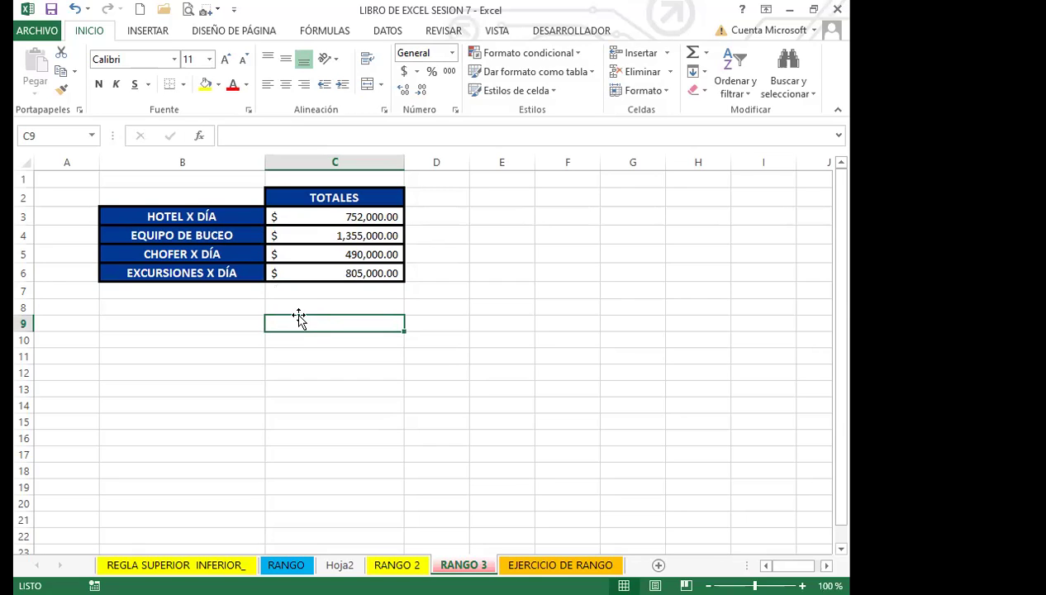
click(311, 292)
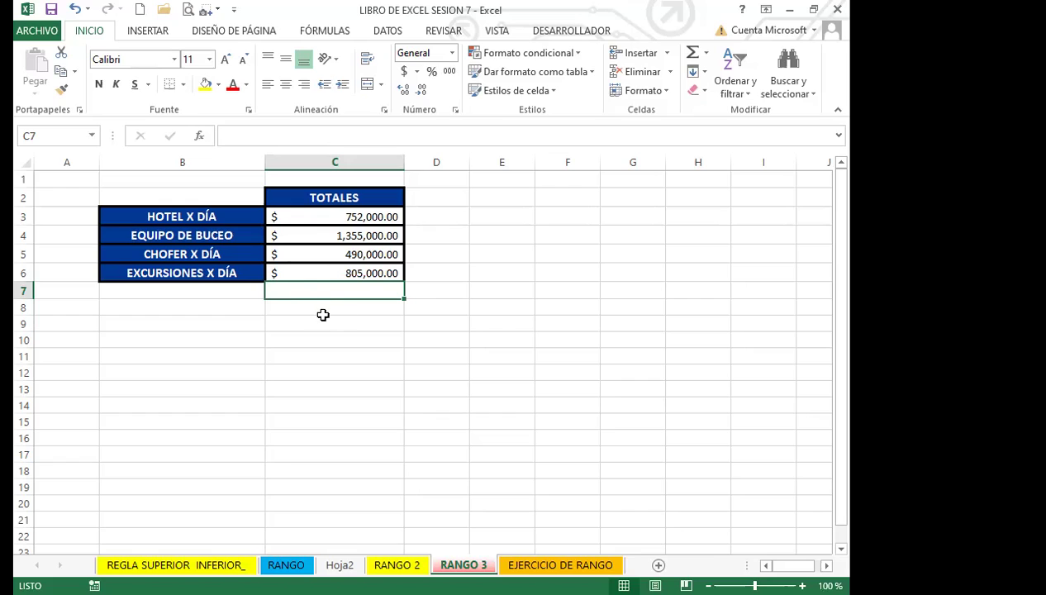
click(436, 253)
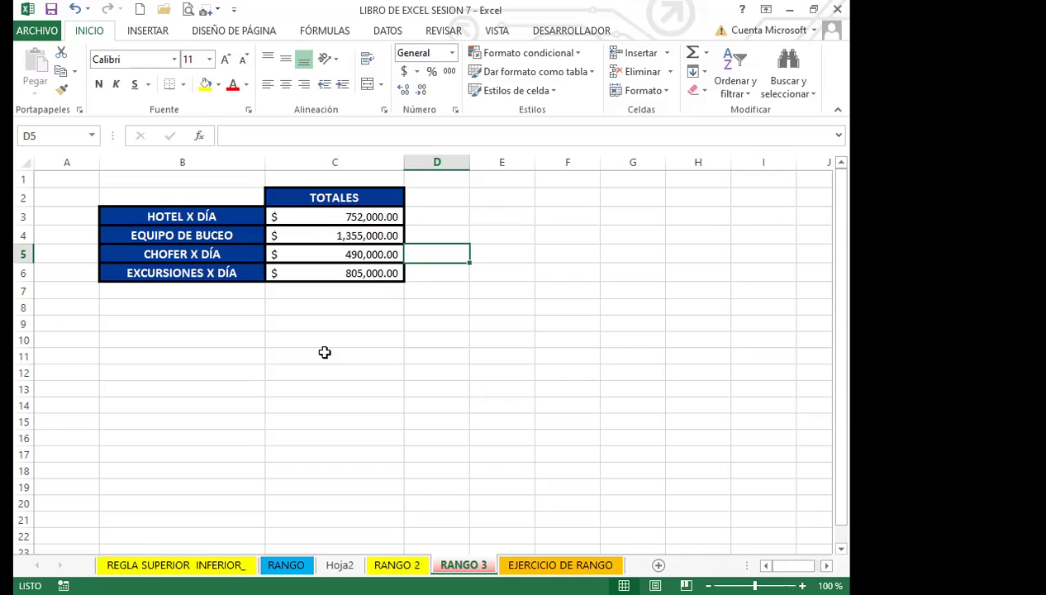
text(=)
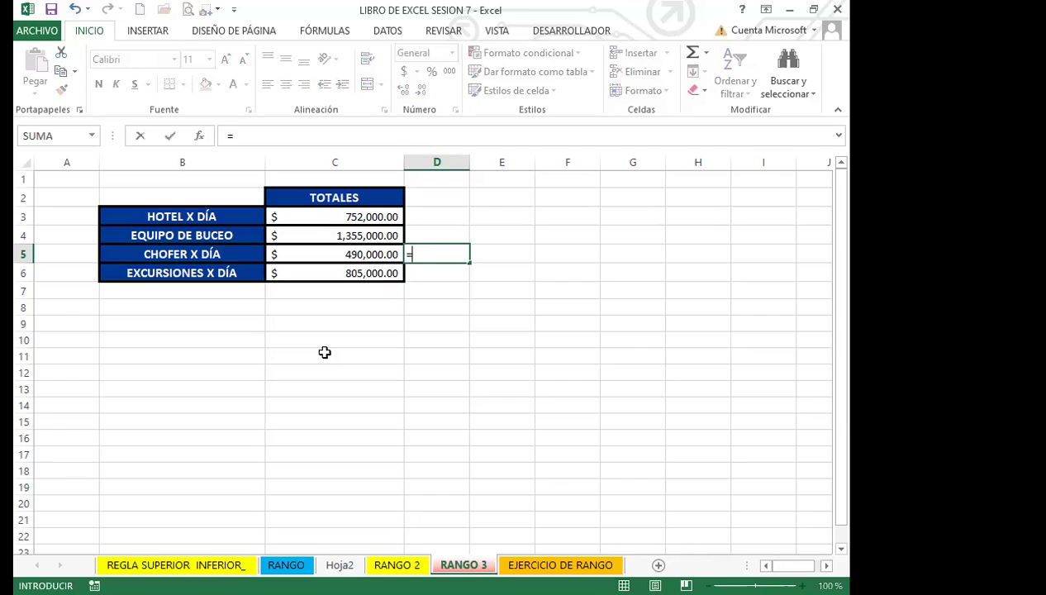
key(BackSpace)
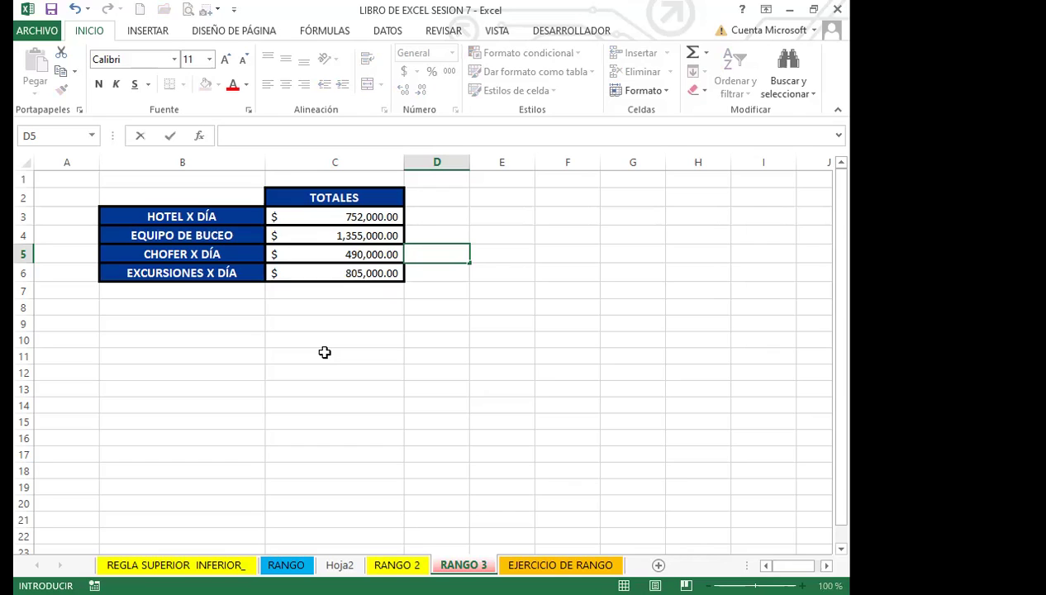
text(+)
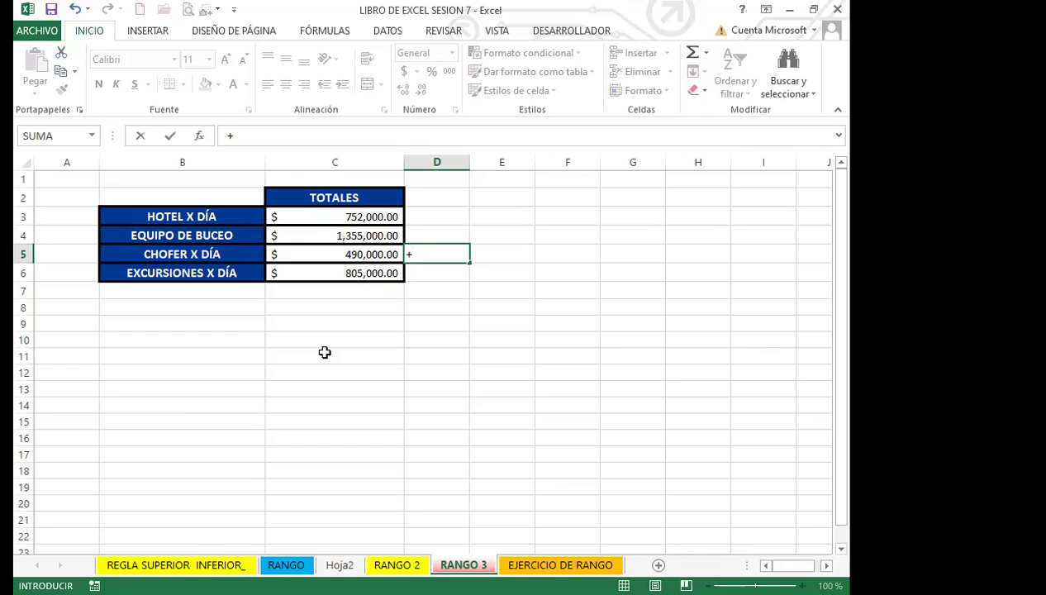
key(Left)
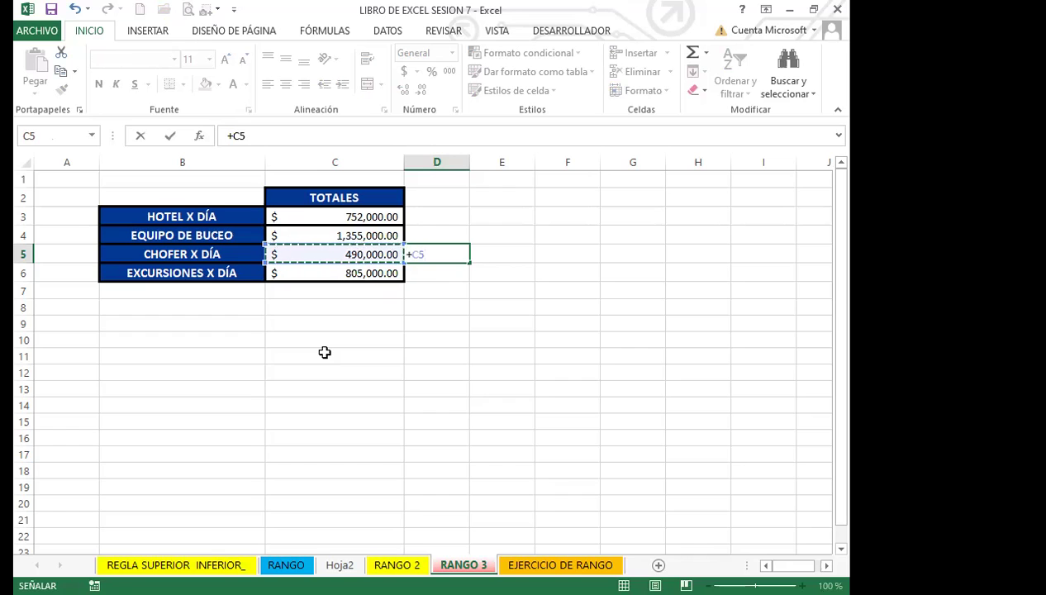
key(BackSpace)
key(Escape)
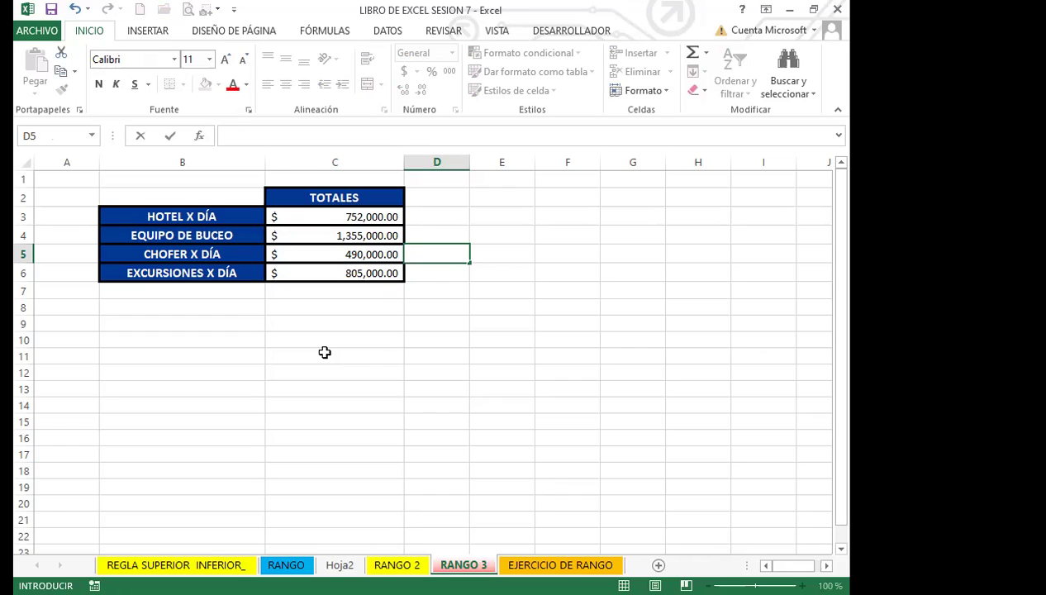
Examine the named-range formulas behind the driver total in C5 and the hotel total in C3
click(364, 352)
click(355, 255)
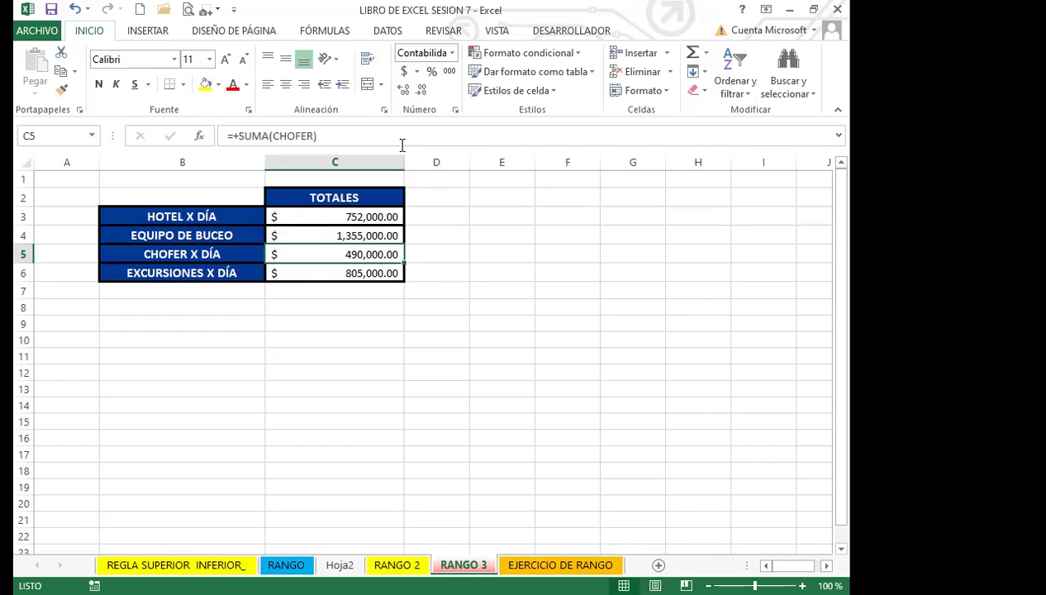
click(413, 442)
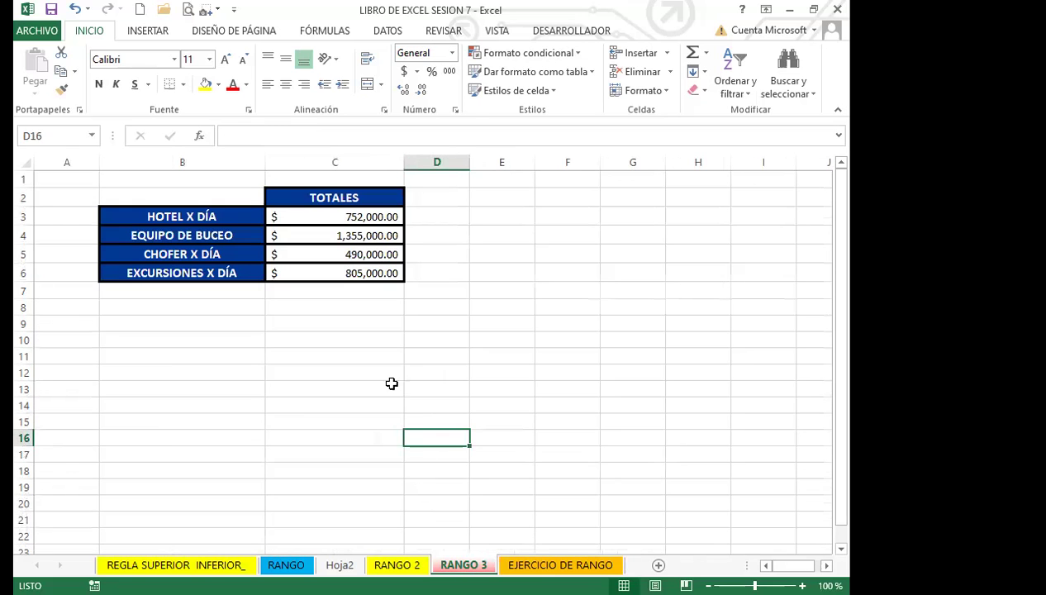
click(389, 386)
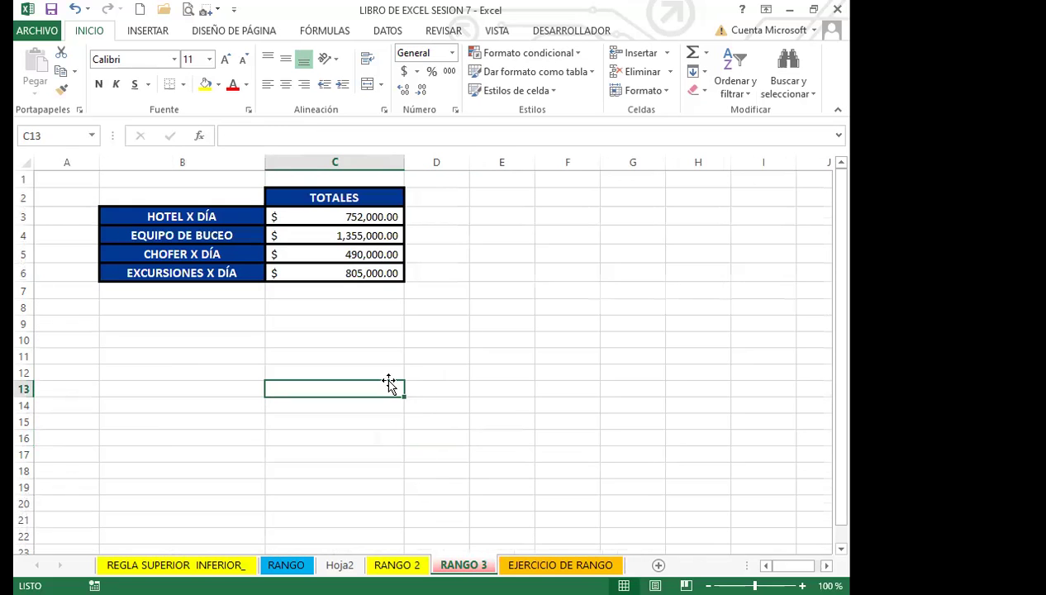
click(447, 385)
drag(280, 340, 278, 317)
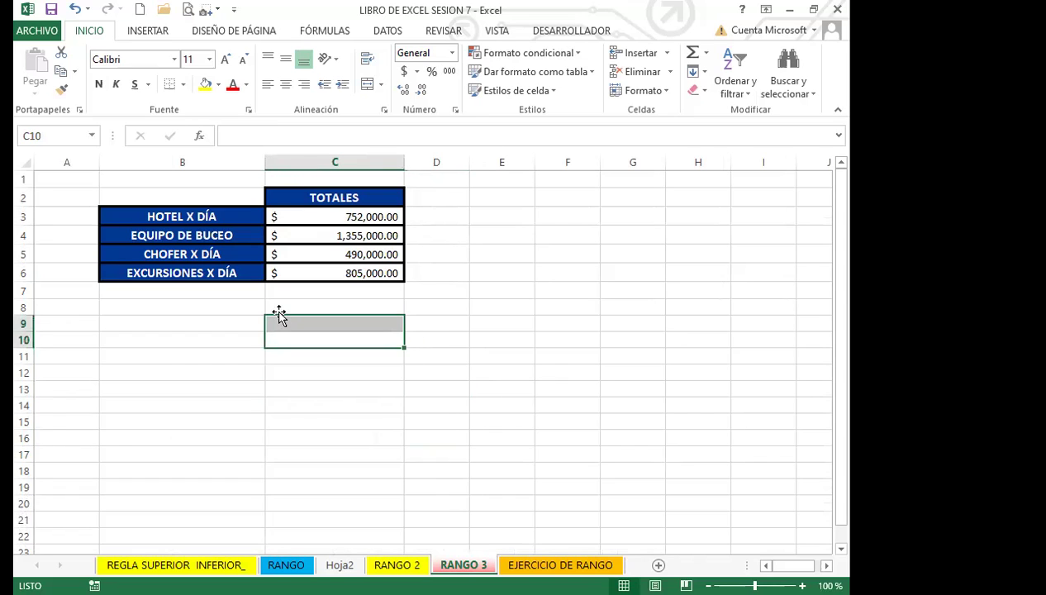
click(322, 265)
click(322, 248)
click(337, 214)
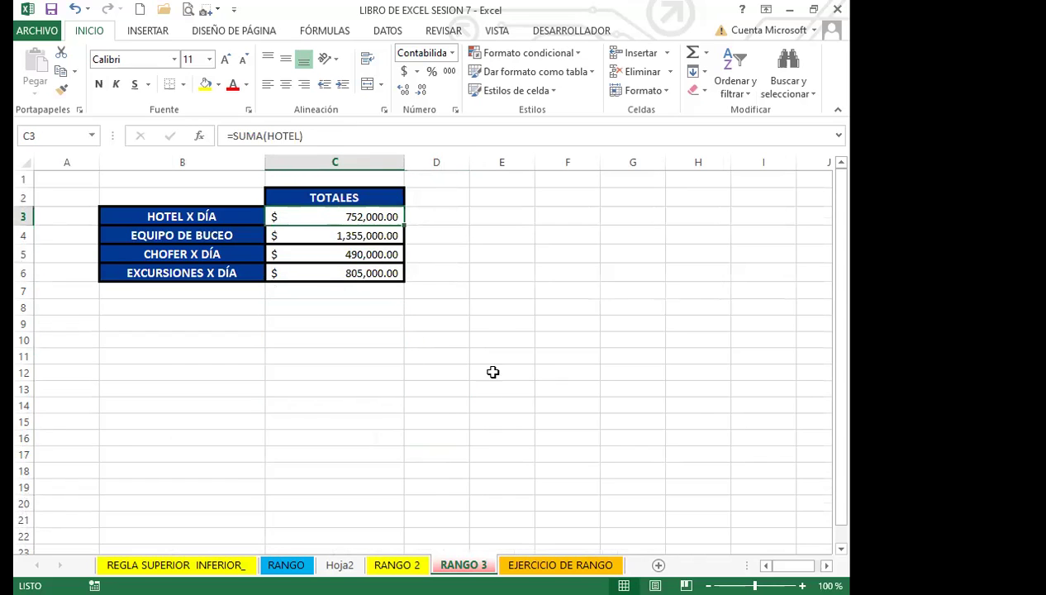
Look over the bank report on the EJERCICIO DE RANGO sheet and return to RANGO 3
click(529, 565)
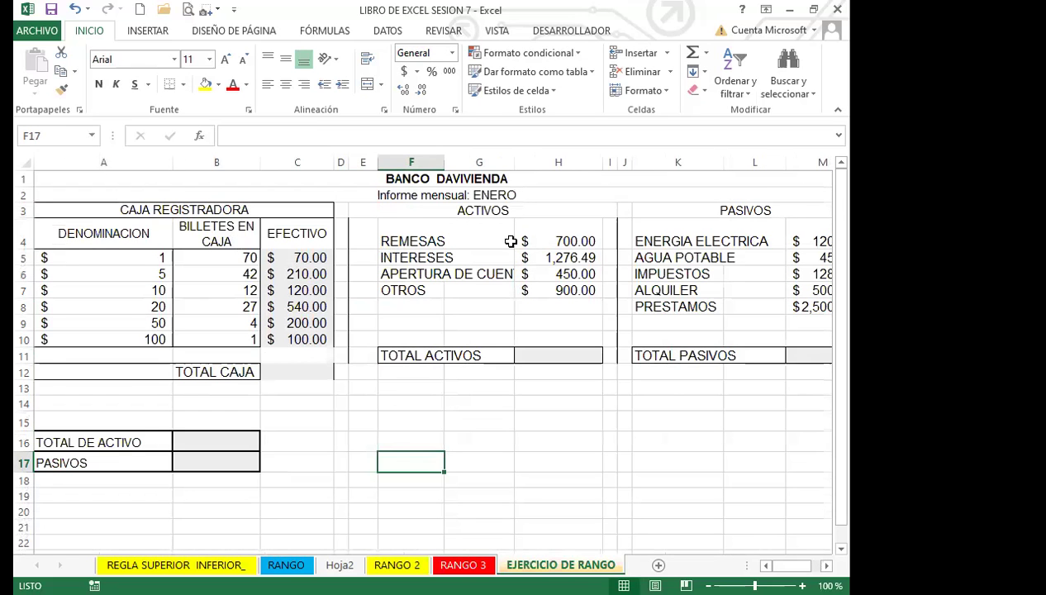
click(537, 399)
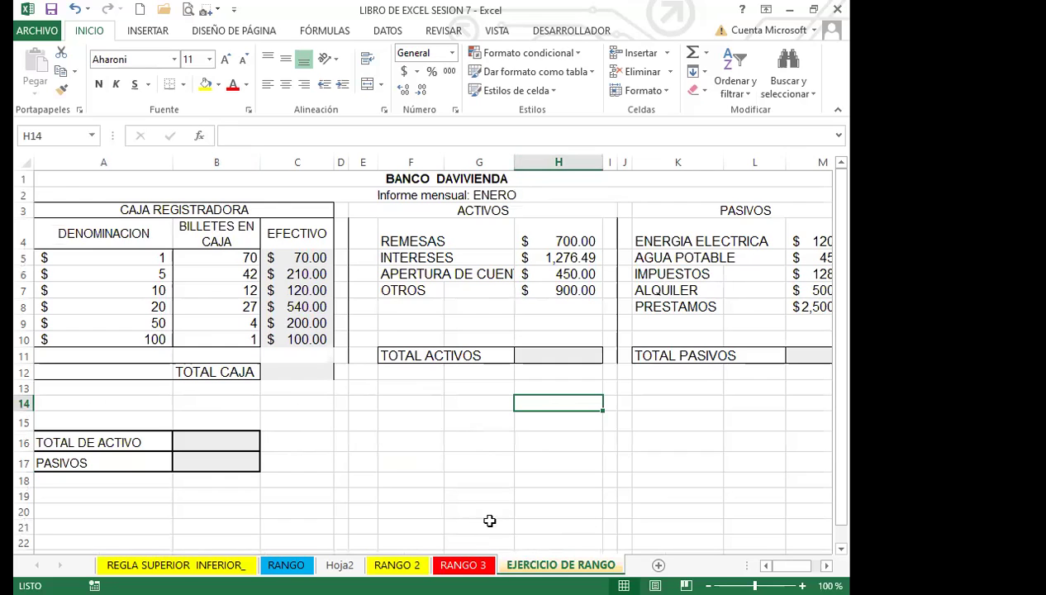
click(463, 564)
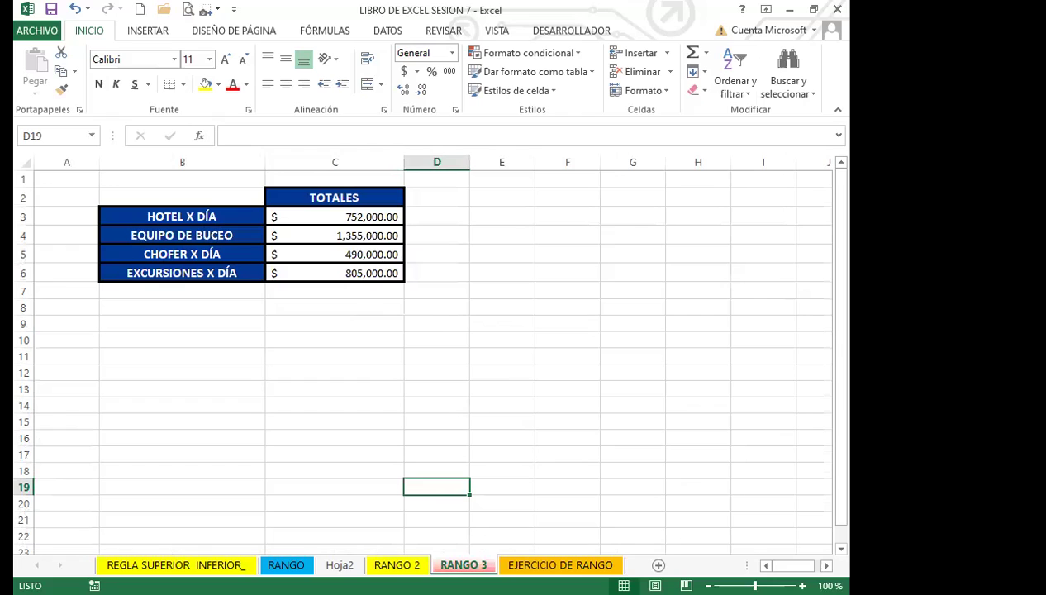
Switch to the LIBRO DE EXCEL SESION 5 workbook and view the exercise on the FÓRMULAS CON REFERENCIA sheet
click(491, 475)
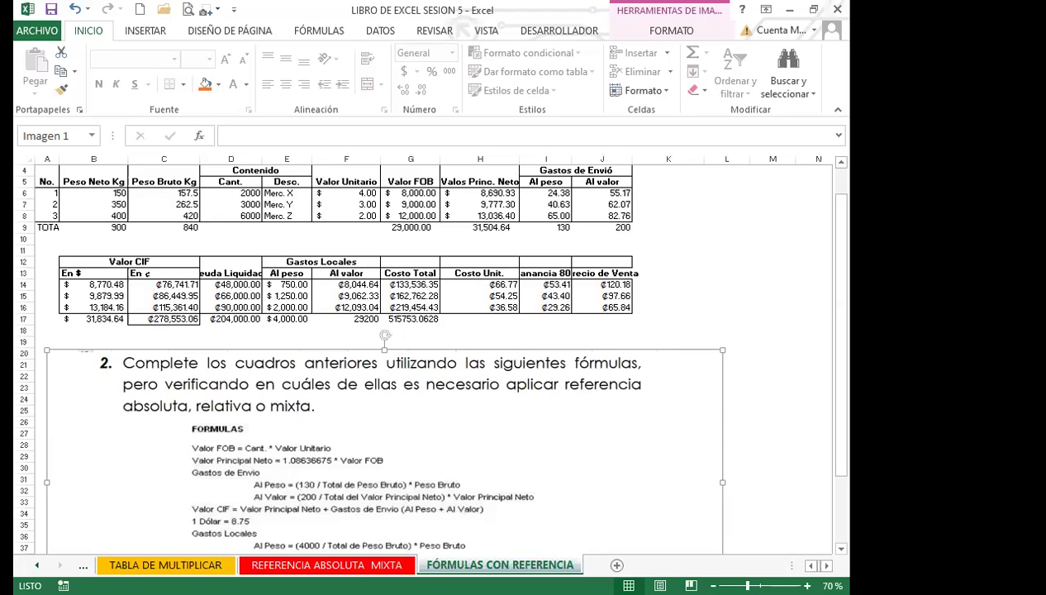
click(782, 341)
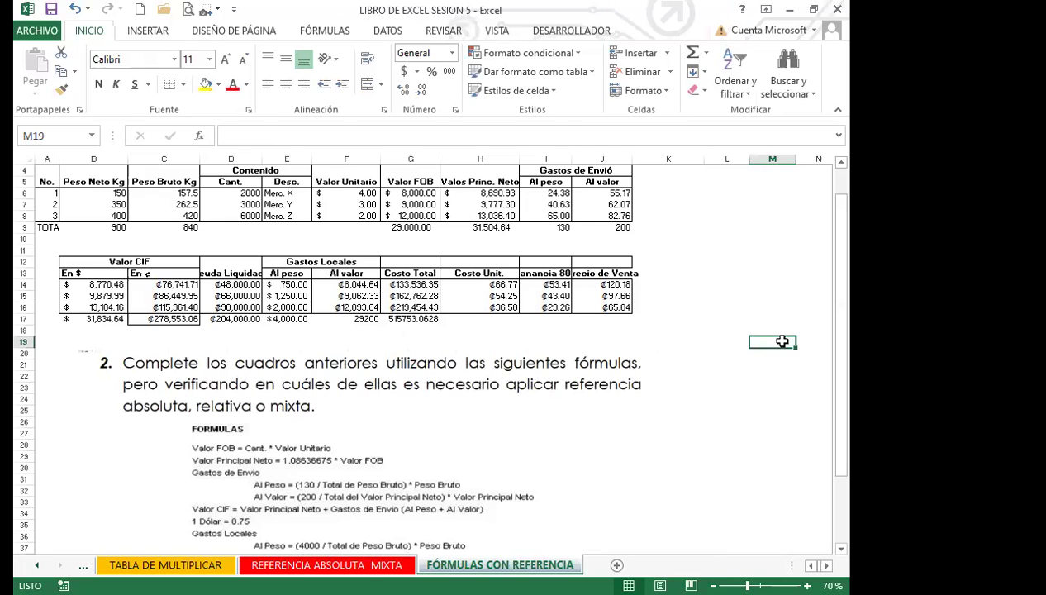